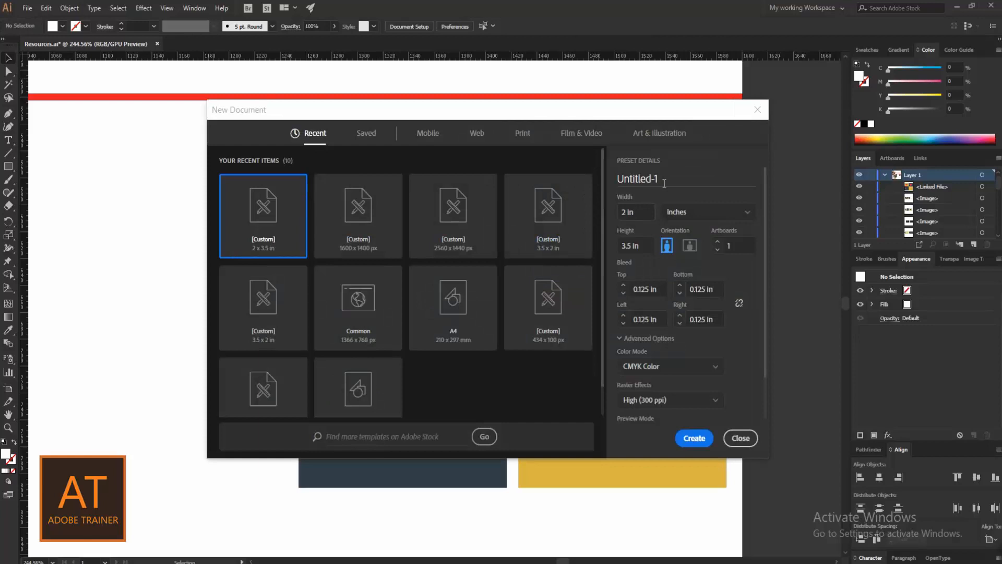
# Step: Create a 2 x 3.5 in CMYK document named "Premier Business Card Design" with one artboard and 0.125 in bleed
pyautogui.click(625, 179)
pyautogui.write('Premier Business Ca')
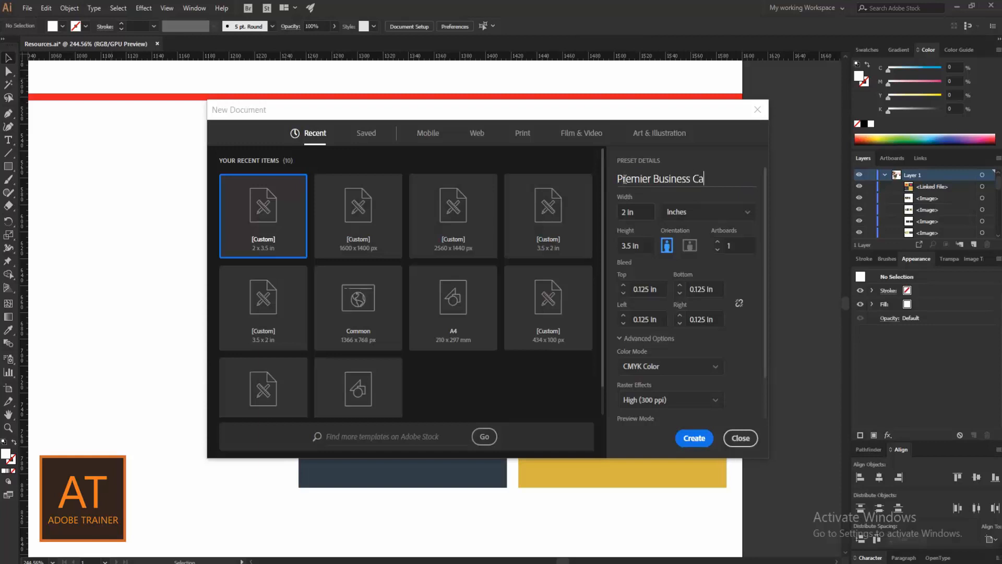
pyautogui.write('rd Design')
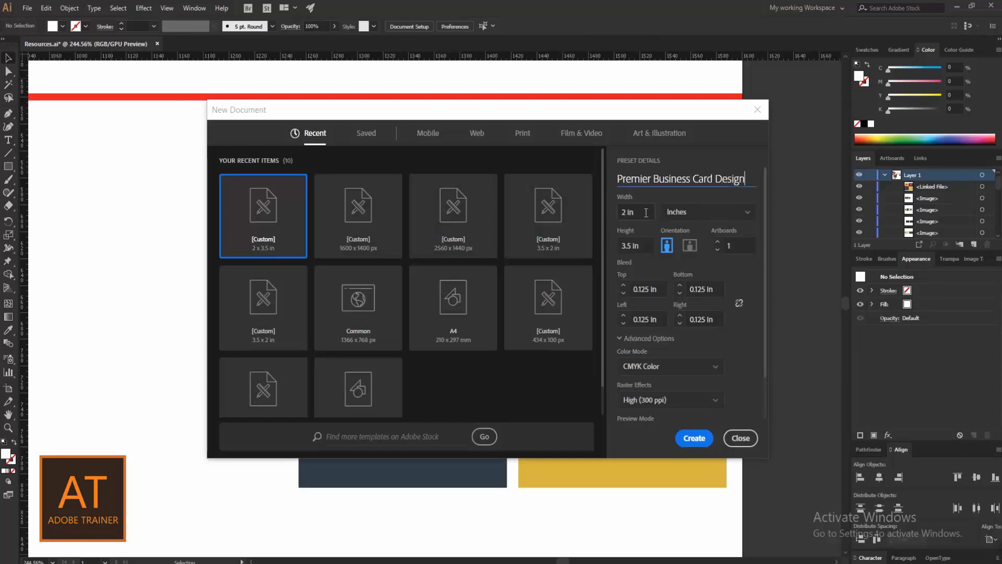
pyautogui.click(624, 246)
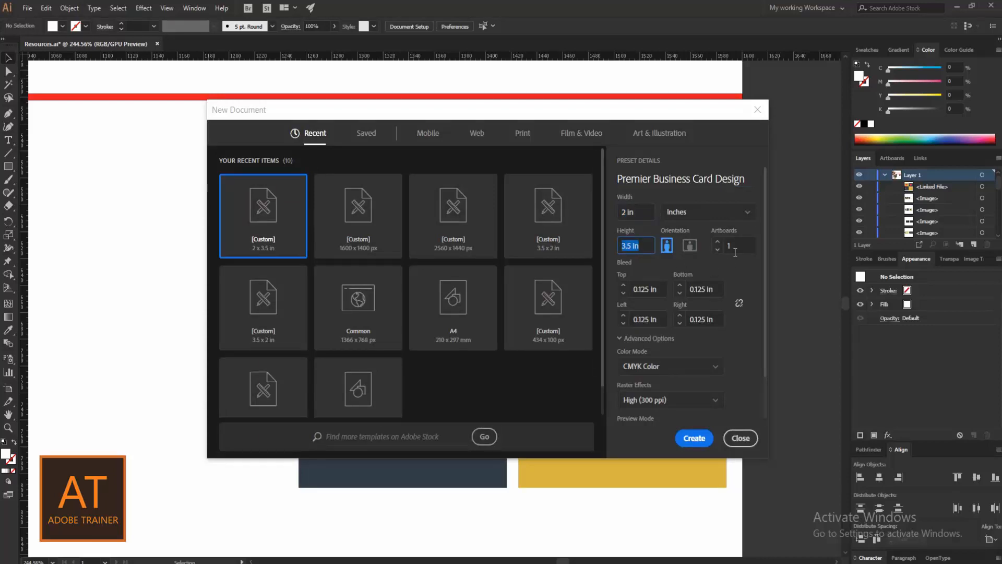
pyautogui.click(625, 293)
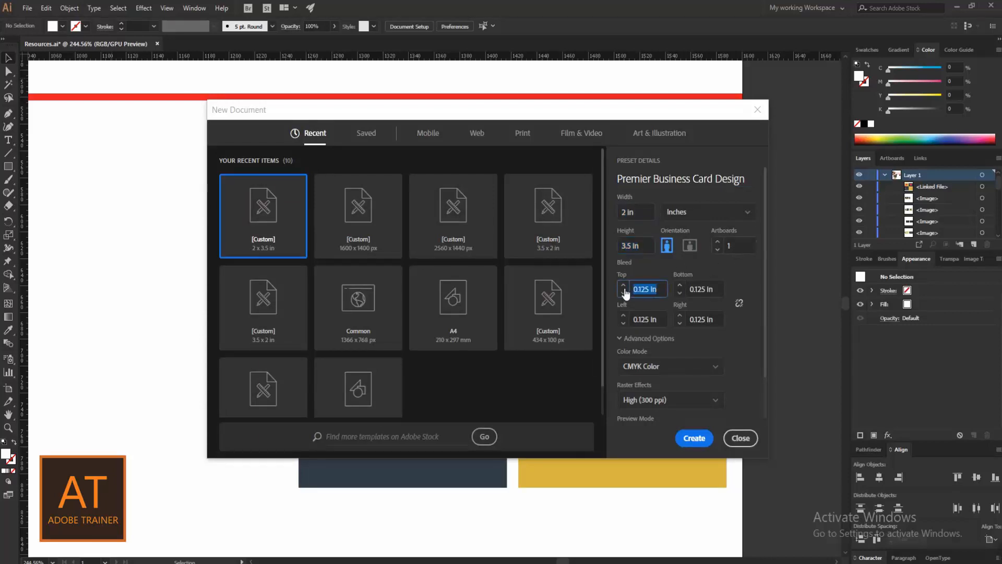
pyautogui.click(660, 319)
pyautogui.click(691, 436)
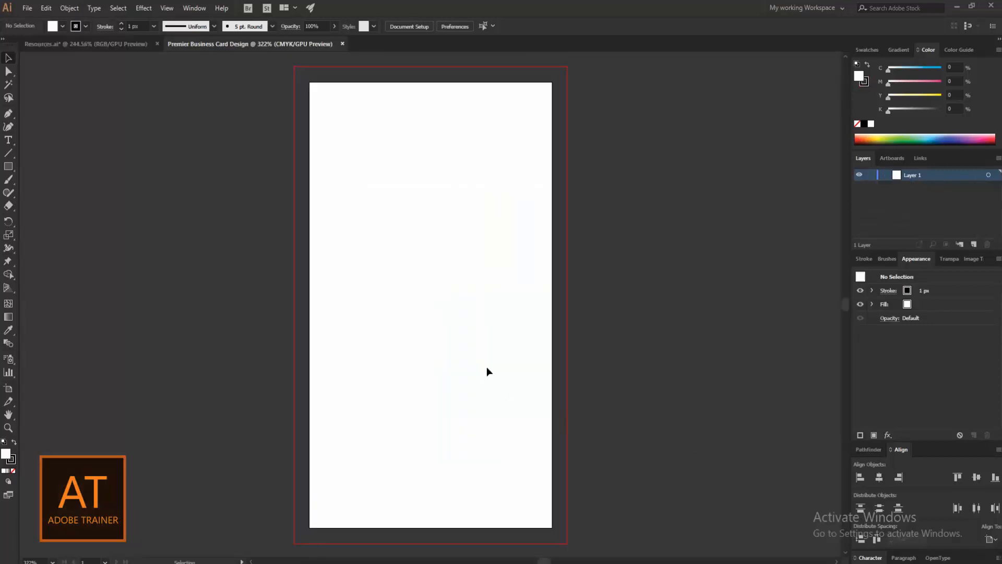
# Step: Draw a rectangle 2.25 in wide and 3.75 in high on the business card artboard
pyautogui.press('z')
pyautogui.moveTo(478, 356); pyautogui.dragTo(457, 343)
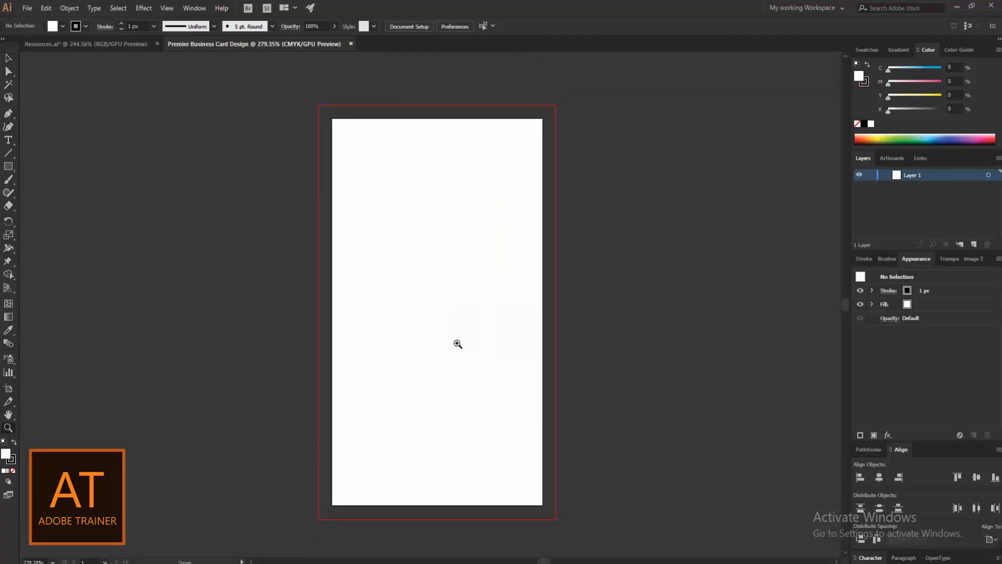
pyautogui.click(9, 58)
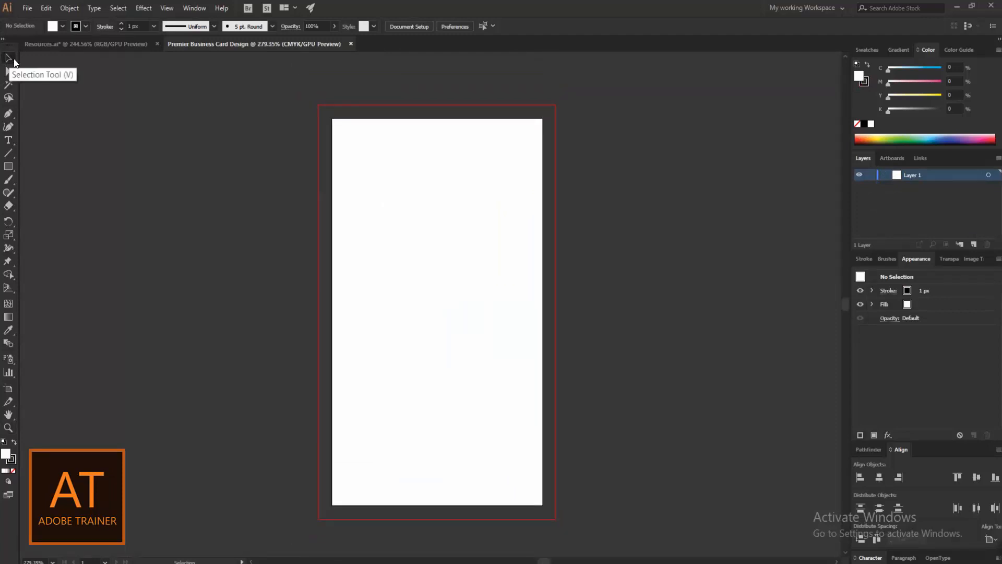
pyautogui.click(8, 166)
pyautogui.click(36, 167)
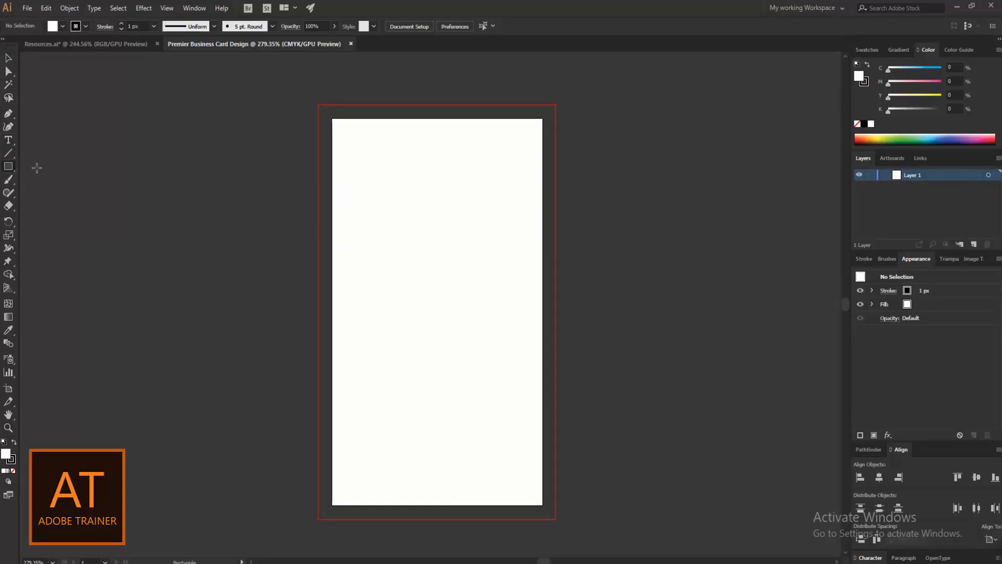
pyautogui.click(396, 215)
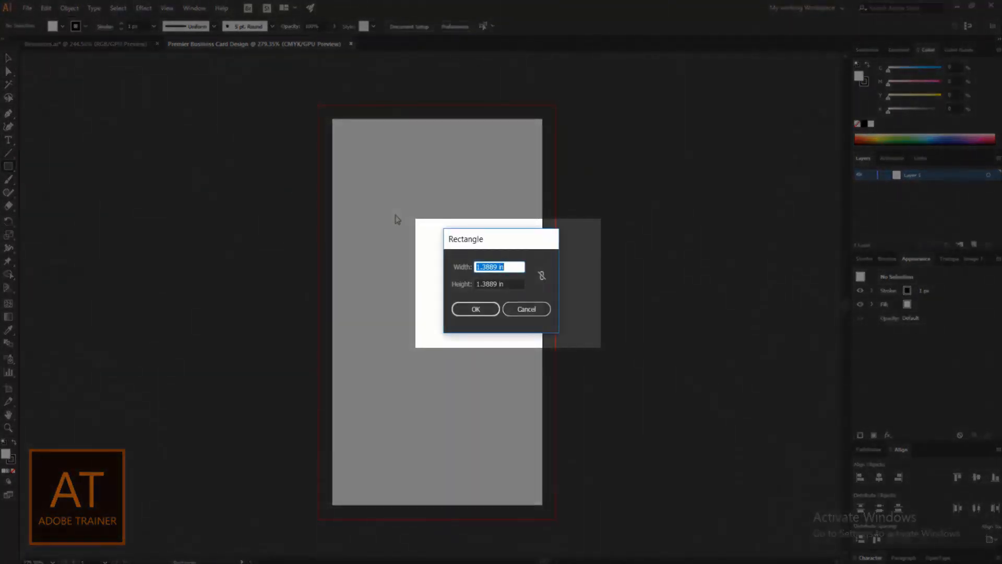
pyautogui.write('2.25')
pyautogui.press('Tab')
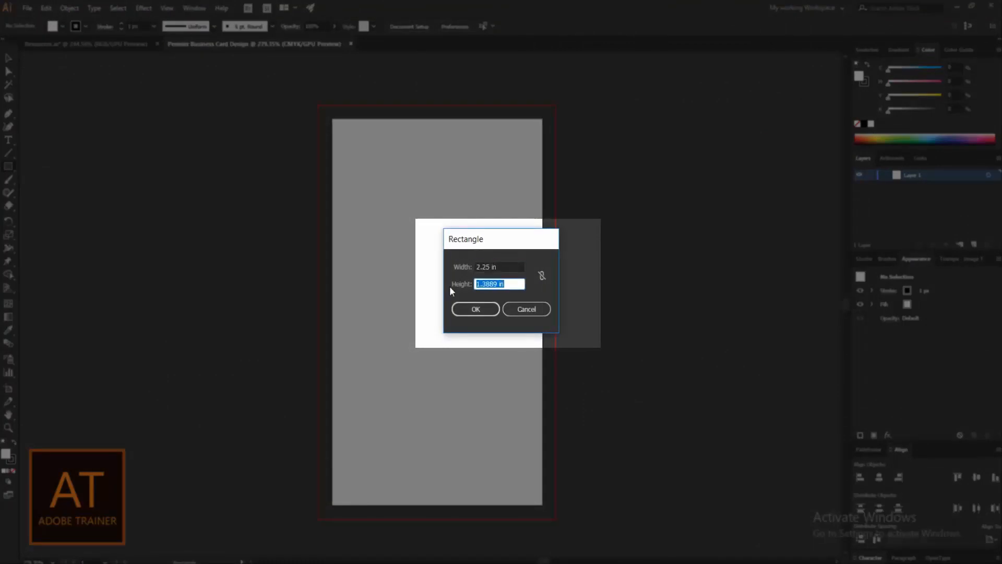
pyautogui.write('3.75')
pyautogui.click(468, 311)
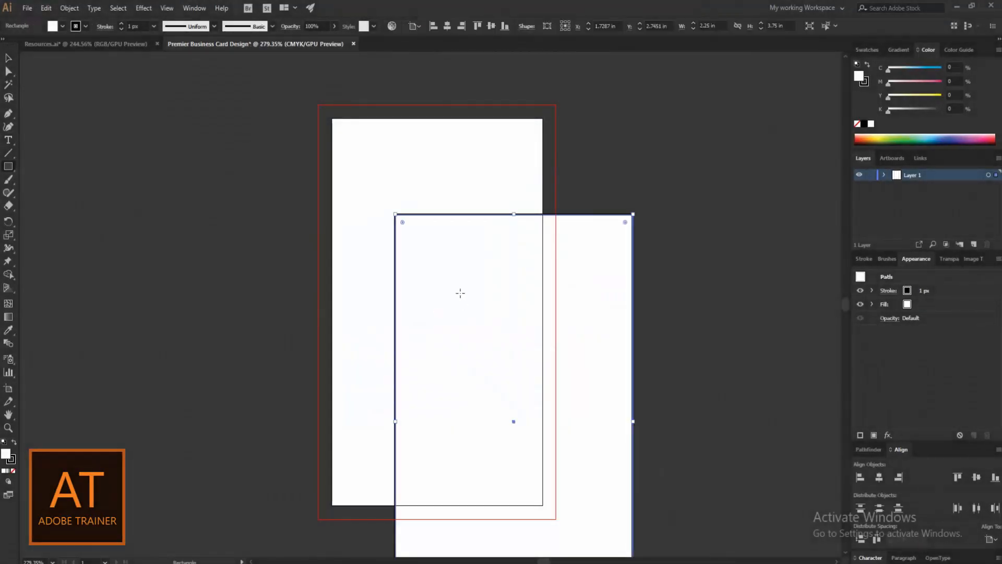
# Step: Centre the rectangle vertically and horizontally on the artboard and remove its stroke
pyautogui.click(491, 25)
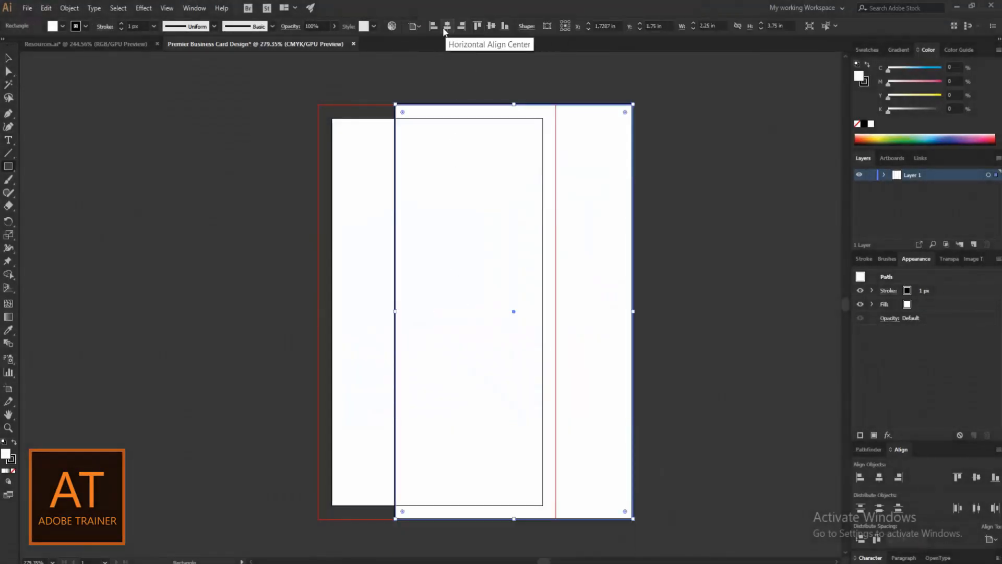
pyautogui.click(447, 26)
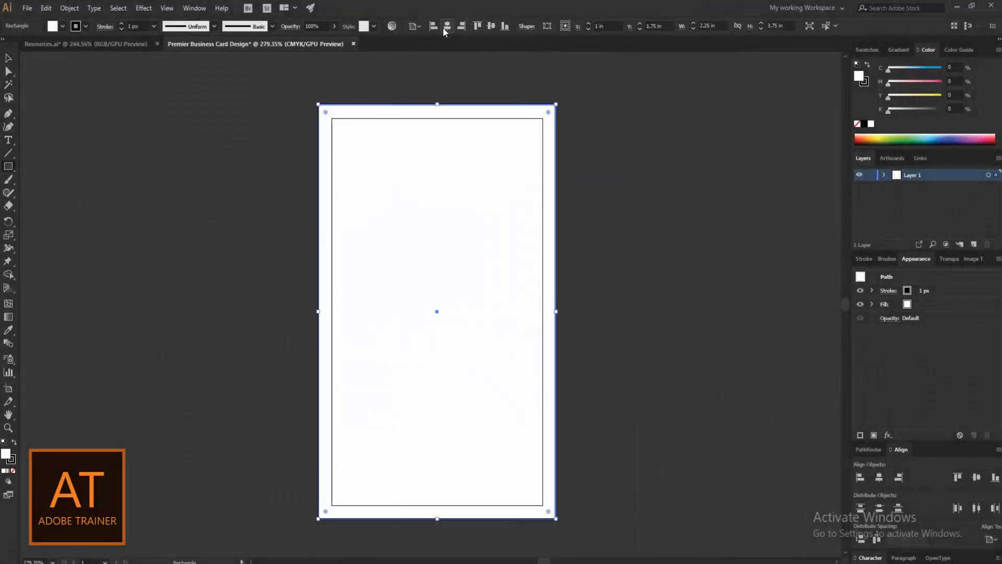
pyautogui.click(86, 26)
pyautogui.click(7, 45)
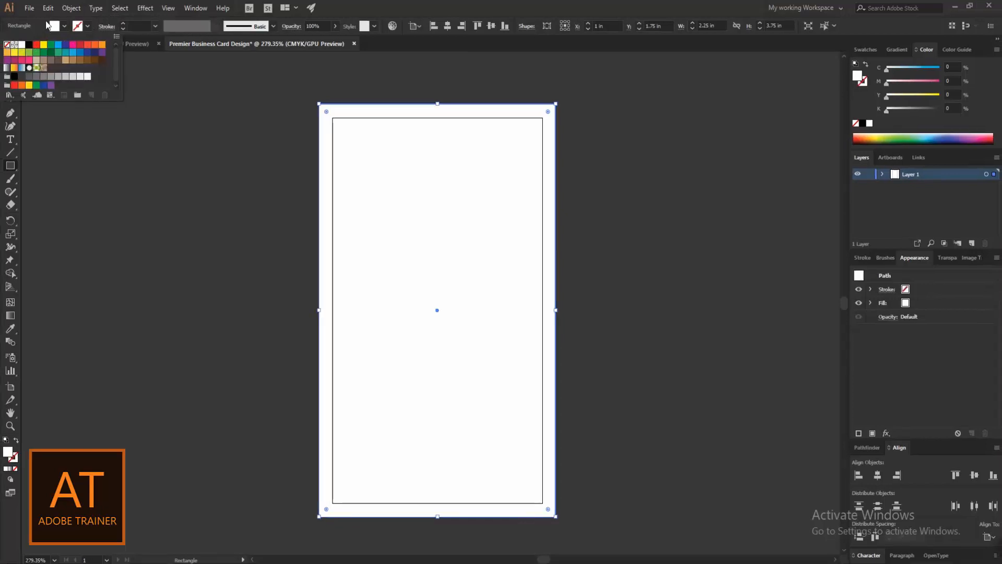
pyautogui.click(89, 29)
pyautogui.click(11, 58)
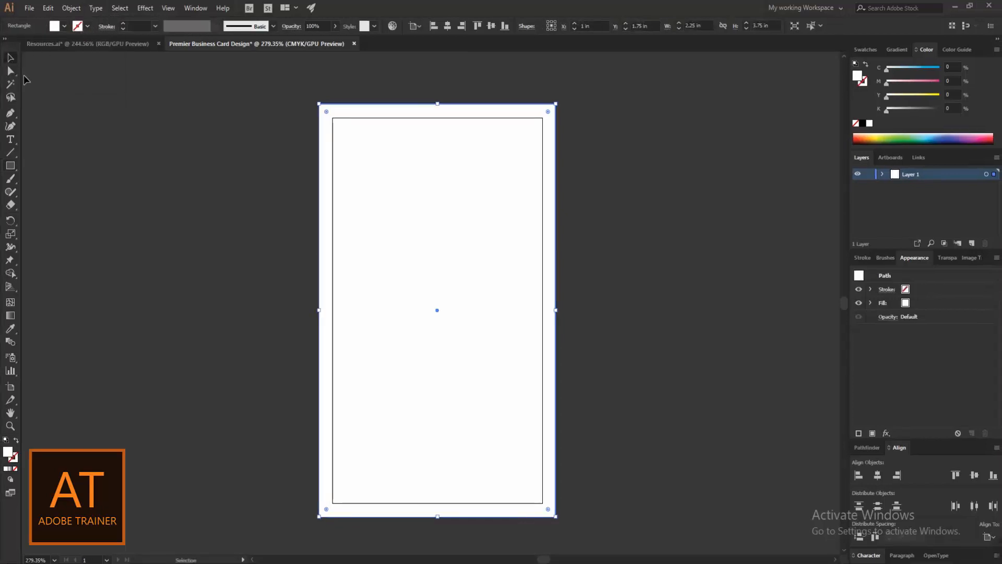
pyautogui.click(641, 284)
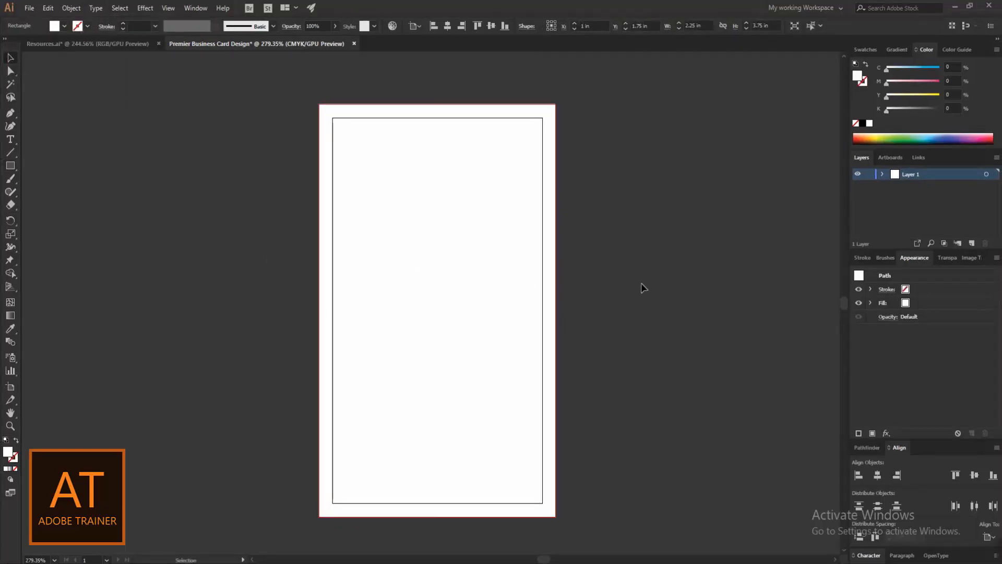
# Step: Copy the second column of four colour swatches from Resources.ai into the business card document and place it beside the artboard
pyautogui.click(404, 248)
pyautogui.click(140, 43)
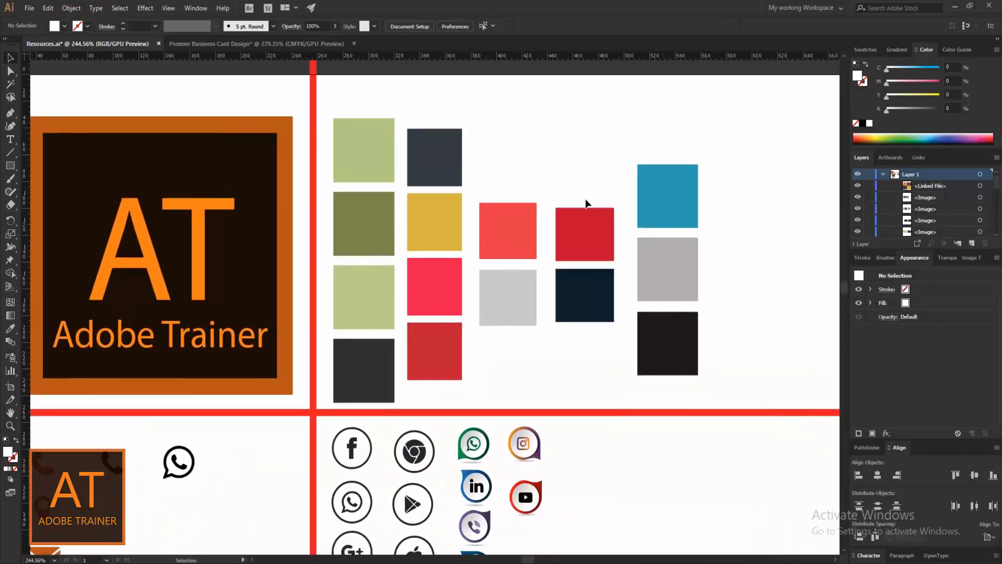
pyautogui.press('a')
pyautogui.moveTo(436, 109); pyautogui.dragTo(458, 385)
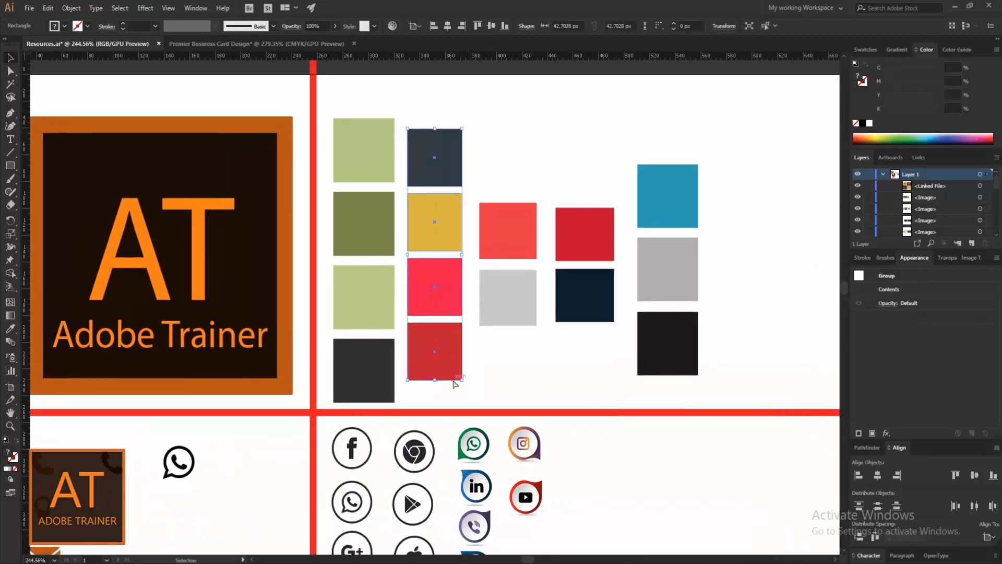
pyautogui.click(256, 44)
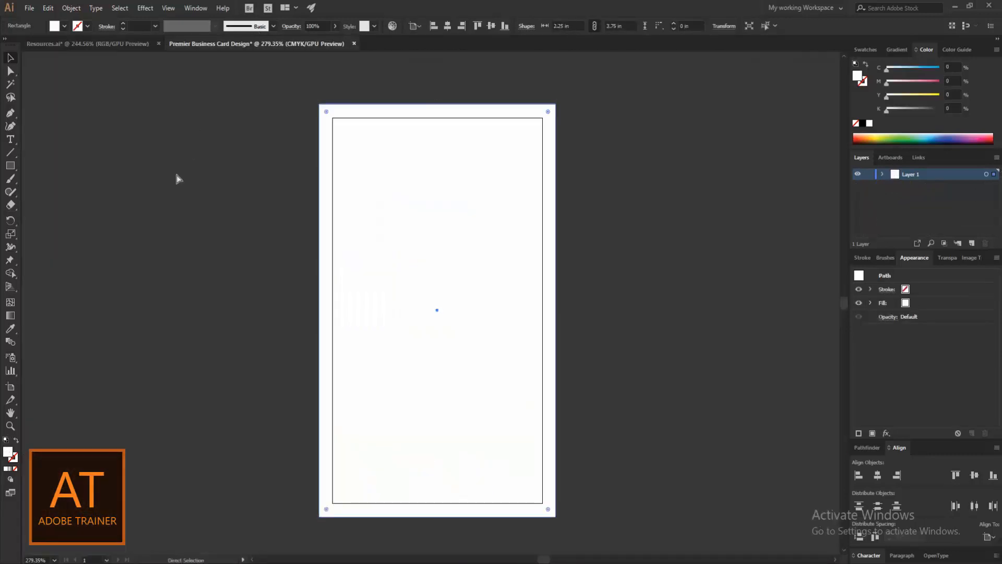
pyautogui.hotkey('ctrl', 'v')
pyautogui.moveTo(411, 274); pyautogui.dragTo(233, 233)
pyautogui.click(159, 285)
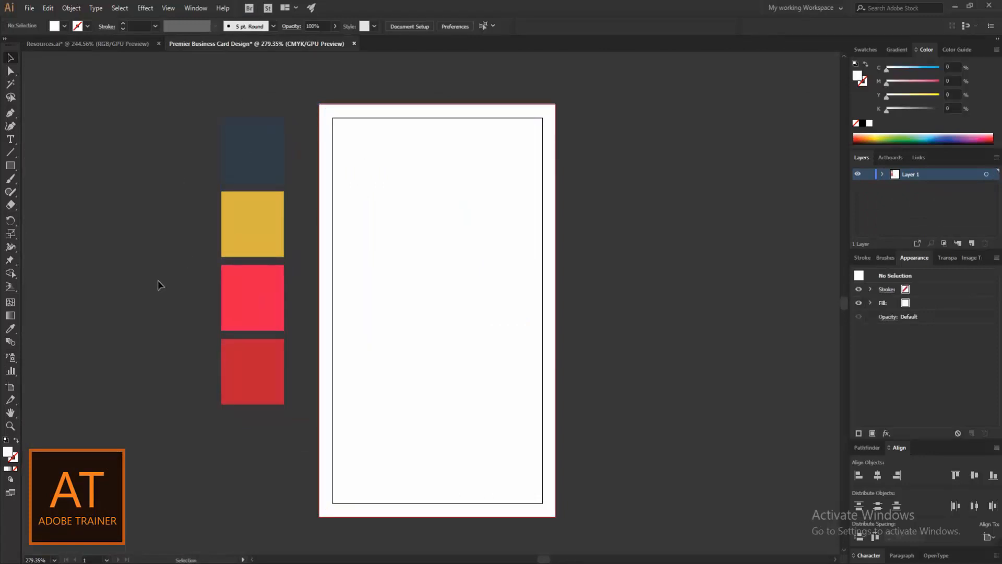
# Step: Fill the background rectangle with the yellow of the pasted swatch using the Eyedropper
pyautogui.click(412, 276)
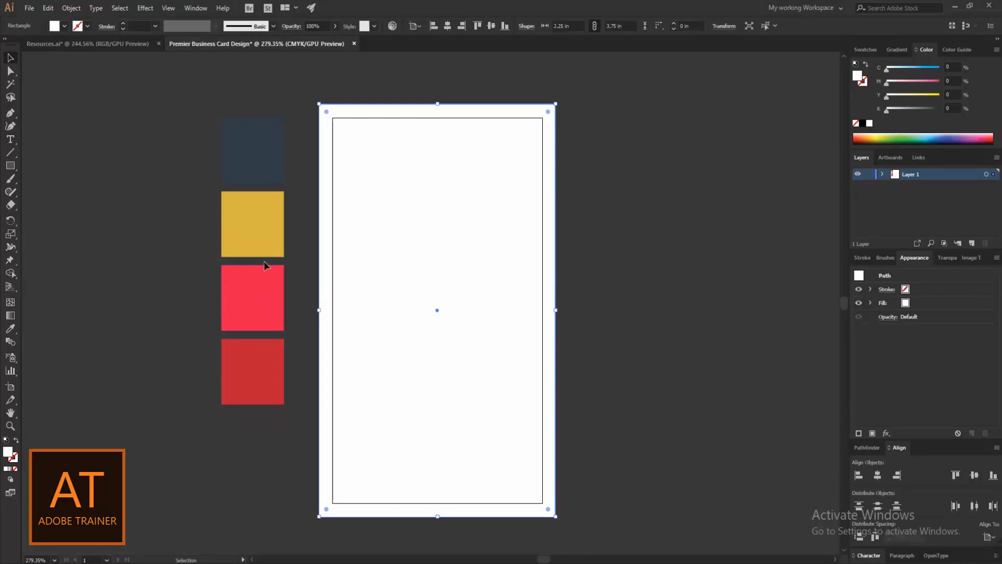
pyautogui.click(11, 331)
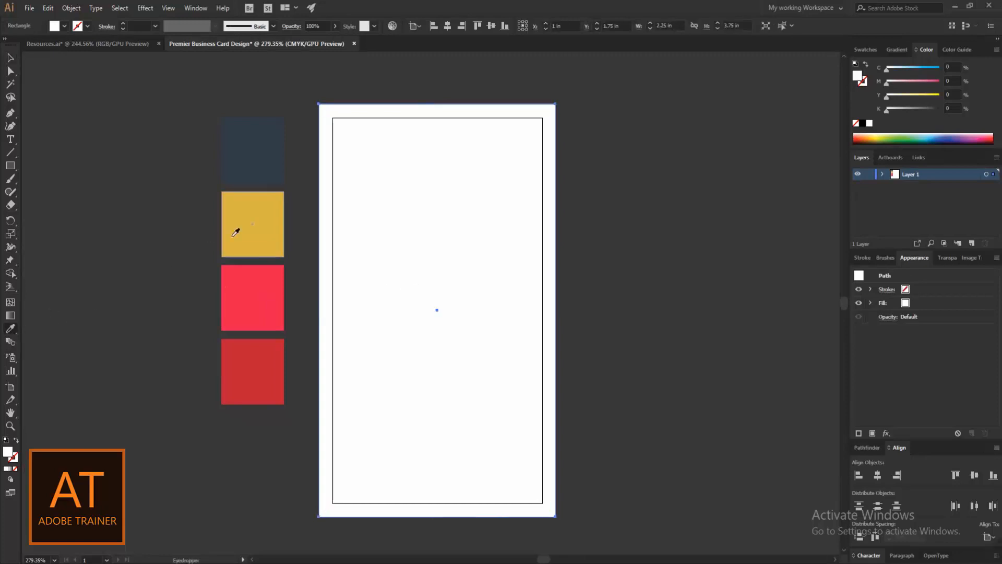
pyautogui.click(252, 228)
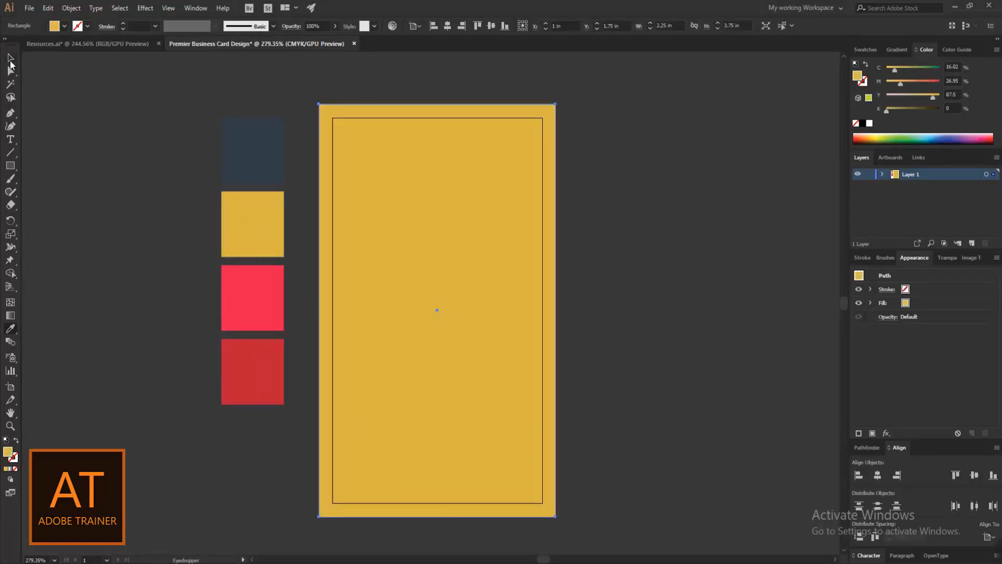
pyautogui.click(11, 61)
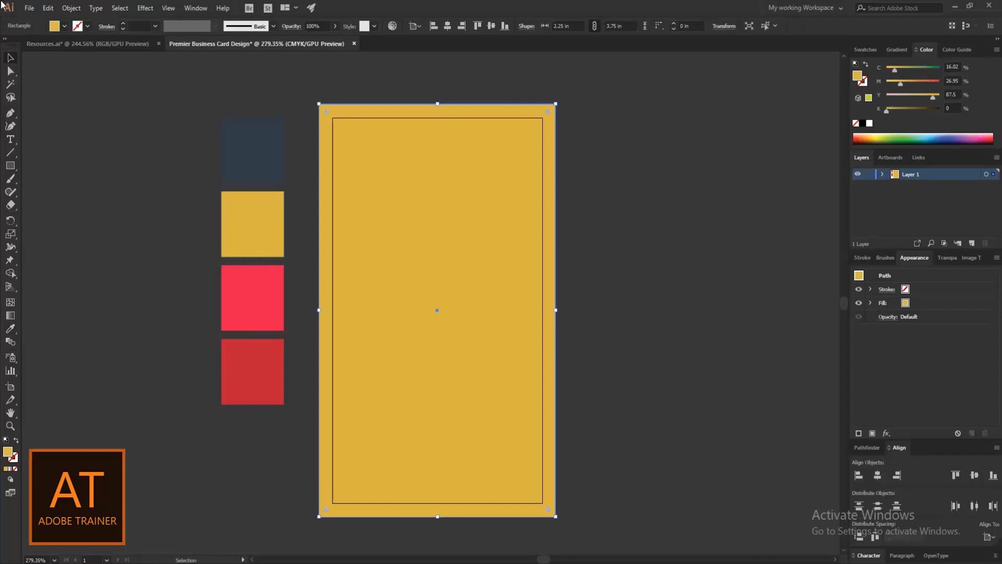
# Step: Paste a copy of the yellow rectangle in front of it and recolour the copy with the dark blue swatch
pyautogui.click(48, 8)
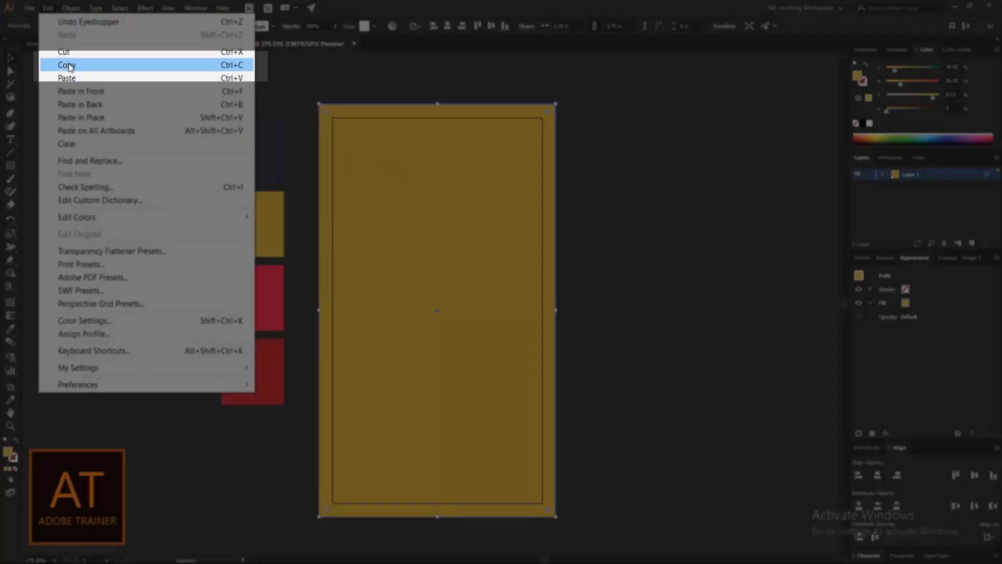
pyautogui.click(67, 65)
pyautogui.click(48, 8)
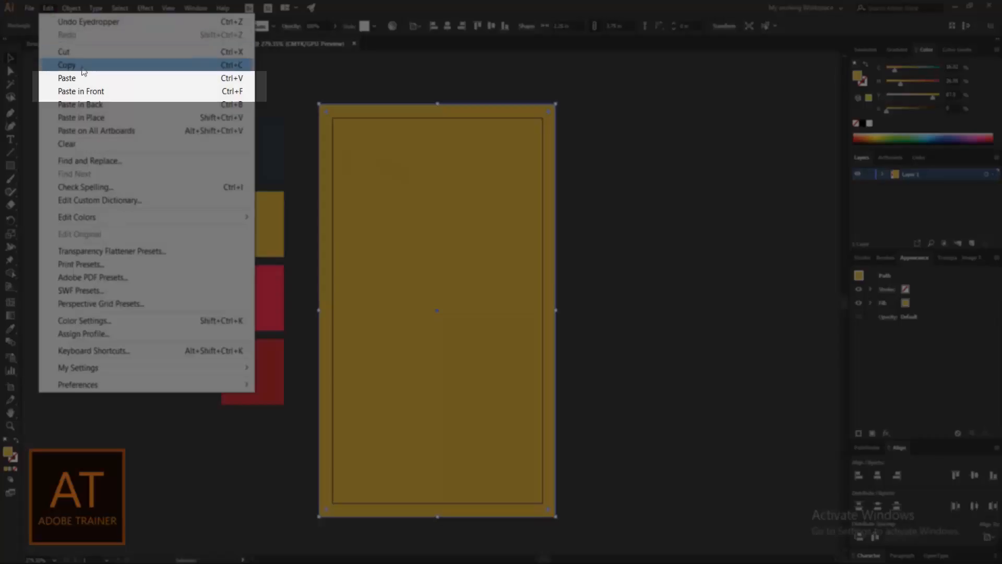
pyautogui.click(115, 95)
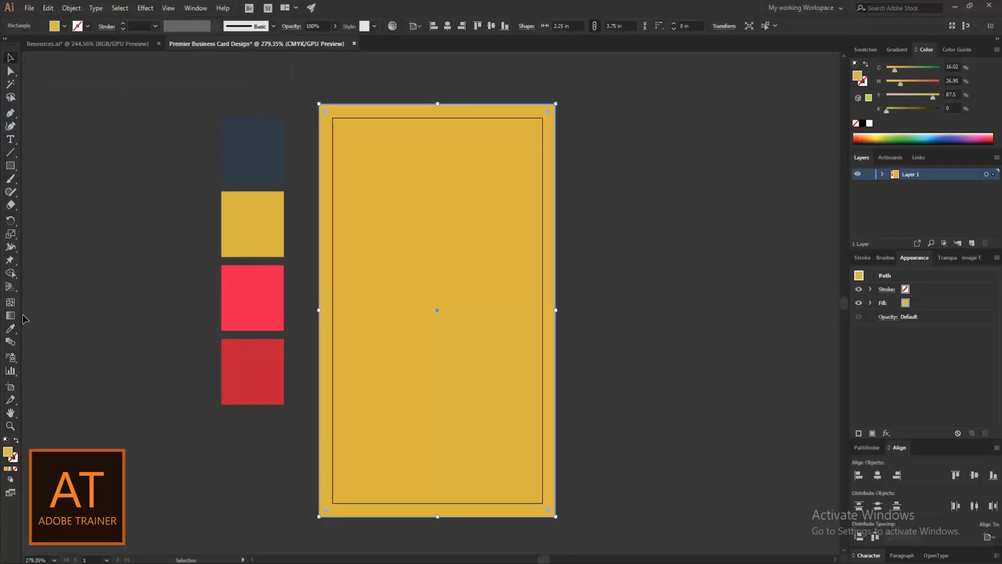
pyautogui.click(11, 331)
pyautogui.click(234, 163)
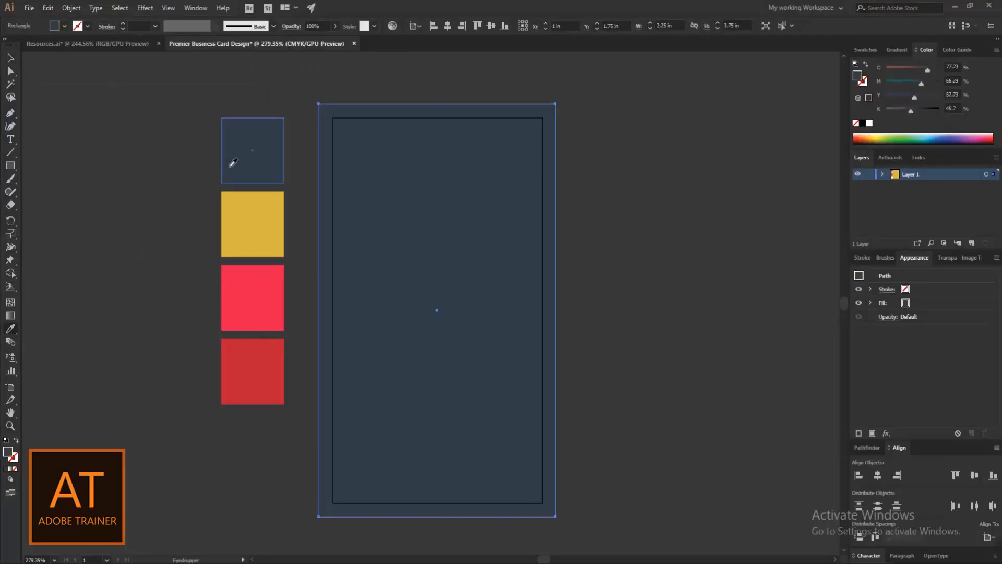
pyautogui.click(10, 57)
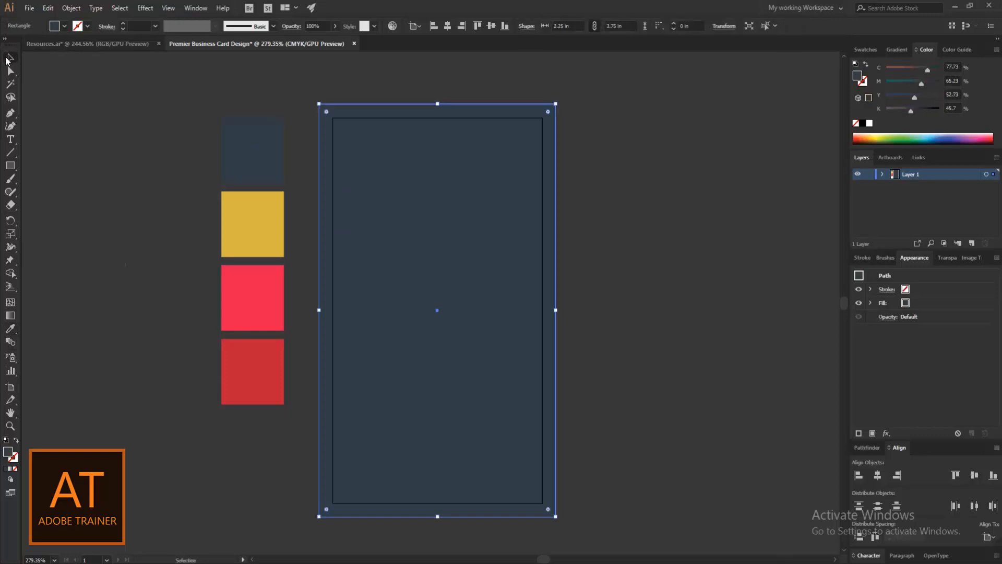
# Step: Lower the dark blue rectangle's top edge until it is about 2.08 in high, and lock the rectangle
pyautogui.moveTo(440, 107); pyautogui.dragTo(434, 288)
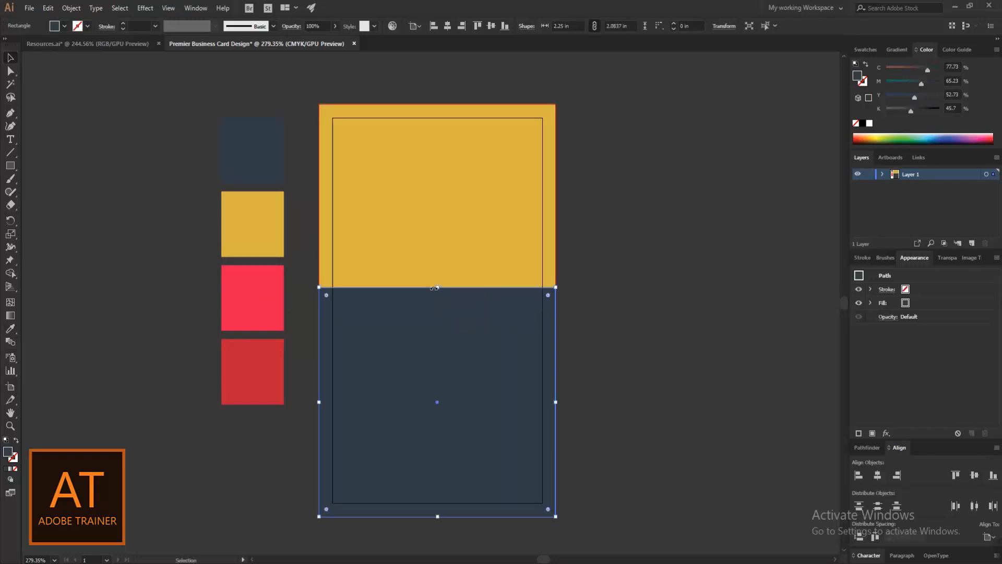
pyautogui.click(73, 8)
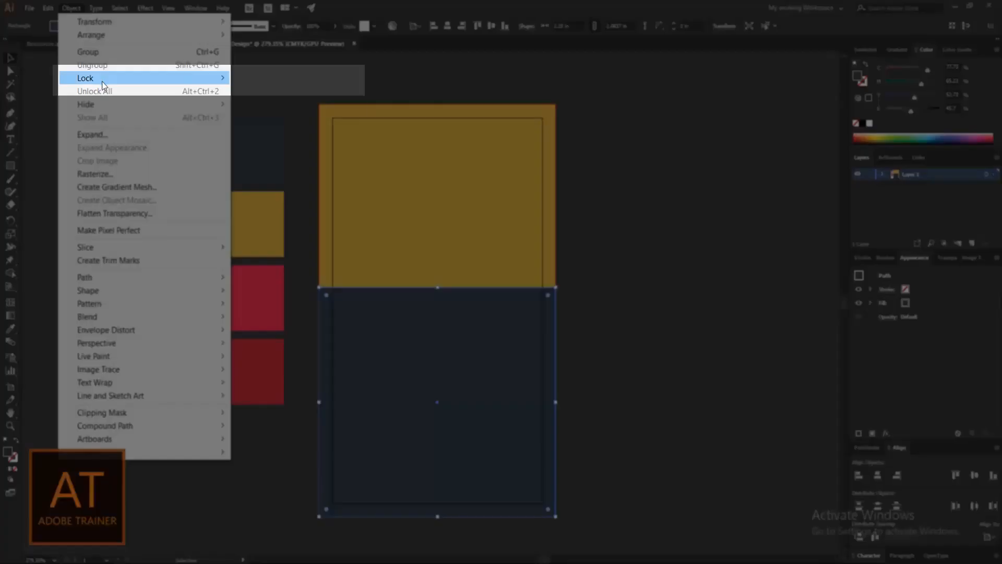
pyautogui.moveTo(194, 82)
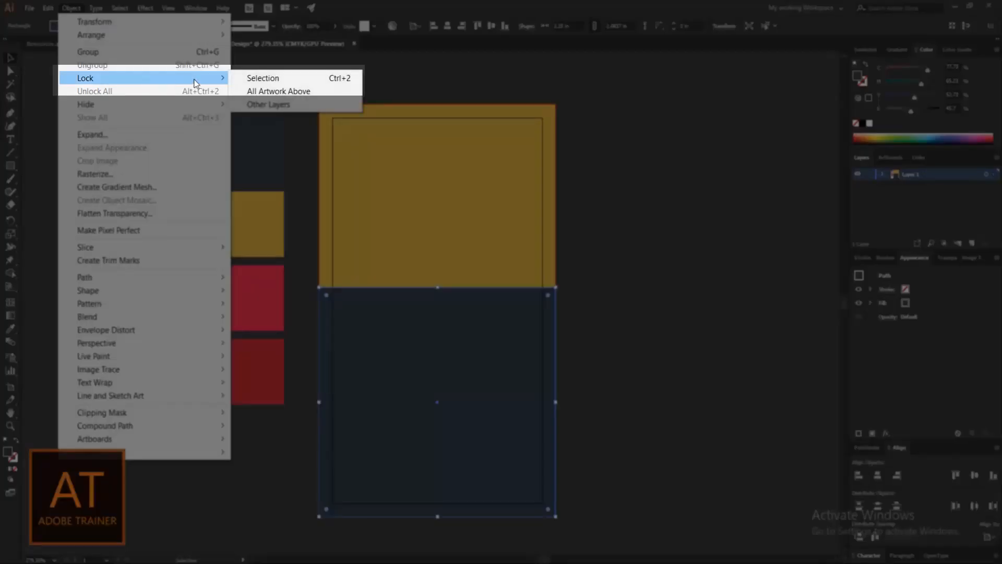
pyautogui.click(250, 78)
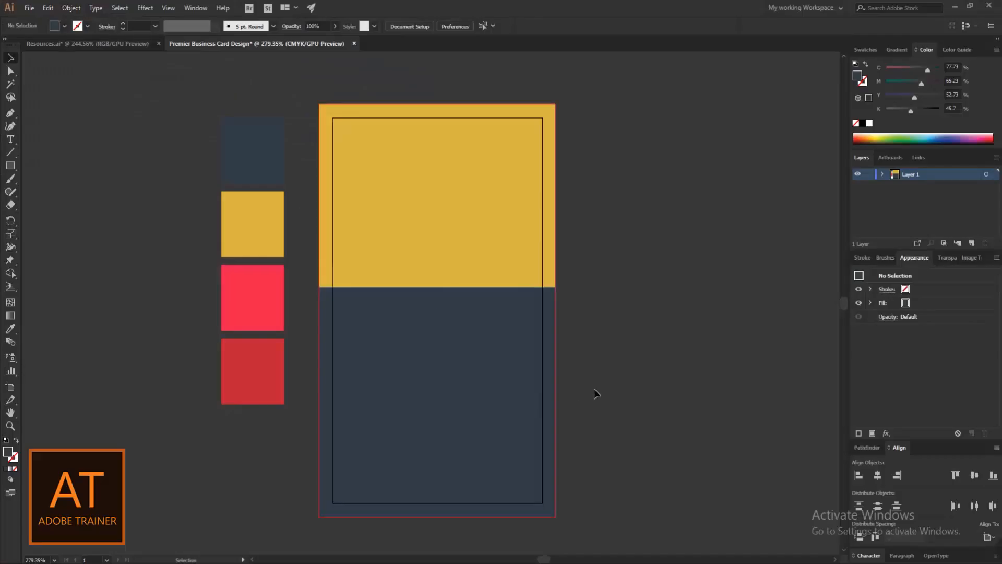
# Step: Paste a copy of the yellow background rectangle in front and reduce it to a full-width strip about 0.35 in high
pyautogui.click(459, 378)
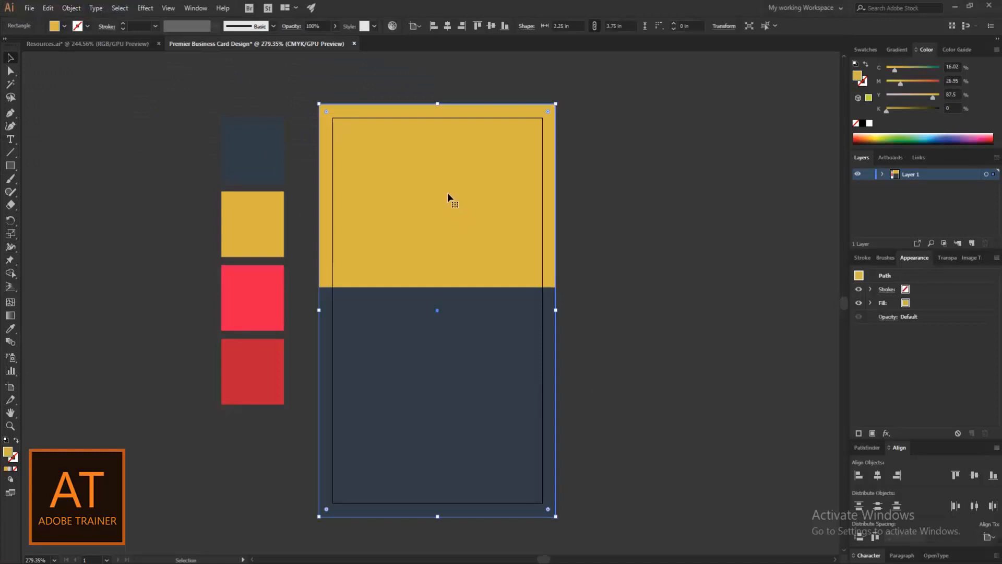
pyautogui.click(48, 8)
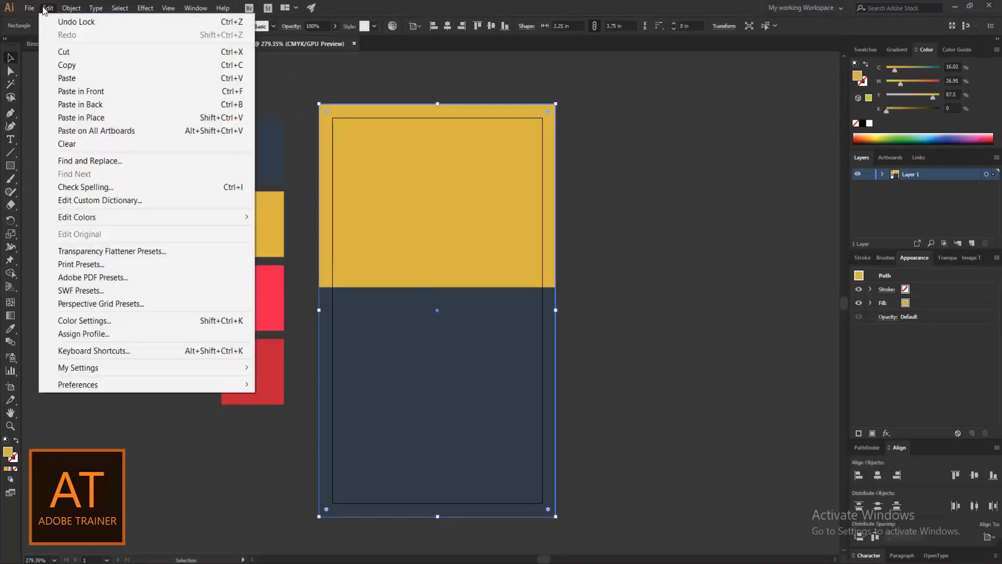
pyautogui.click(69, 67)
pyautogui.click(51, 8)
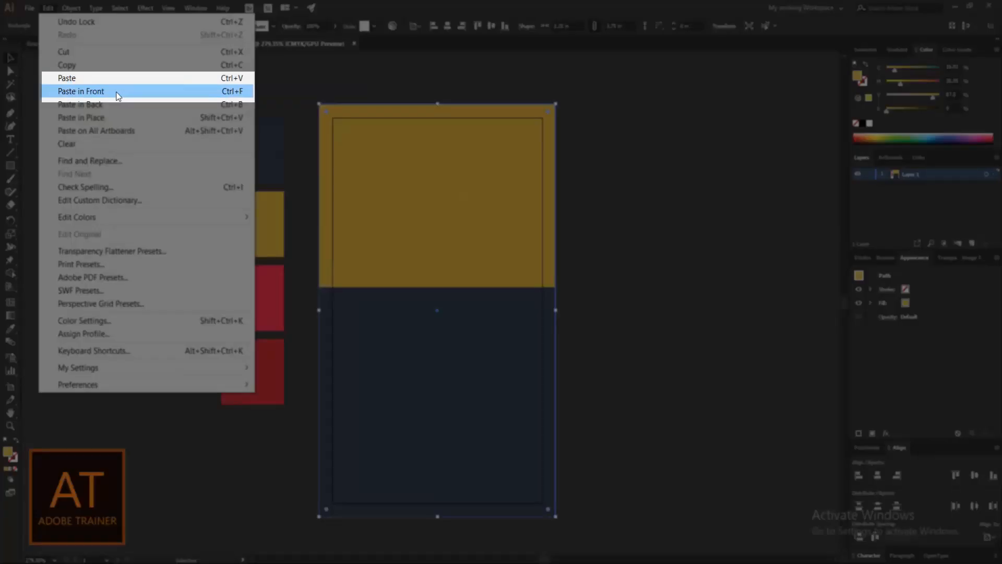
pyautogui.click(117, 94)
pyautogui.moveTo(439, 104); pyautogui.dragTo(431, 319)
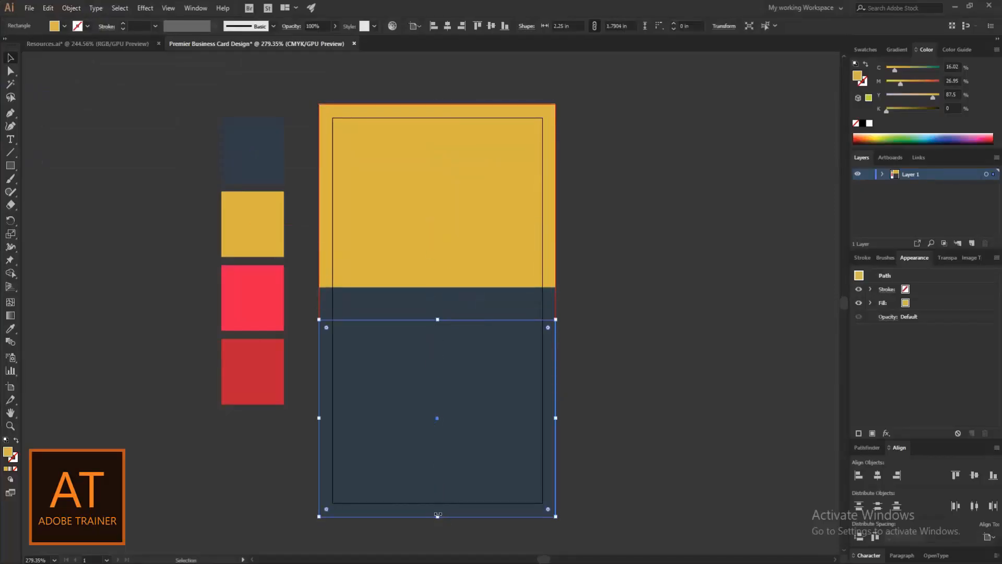
pyautogui.moveTo(437, 516); pyautogui.dragTo(439, 357)
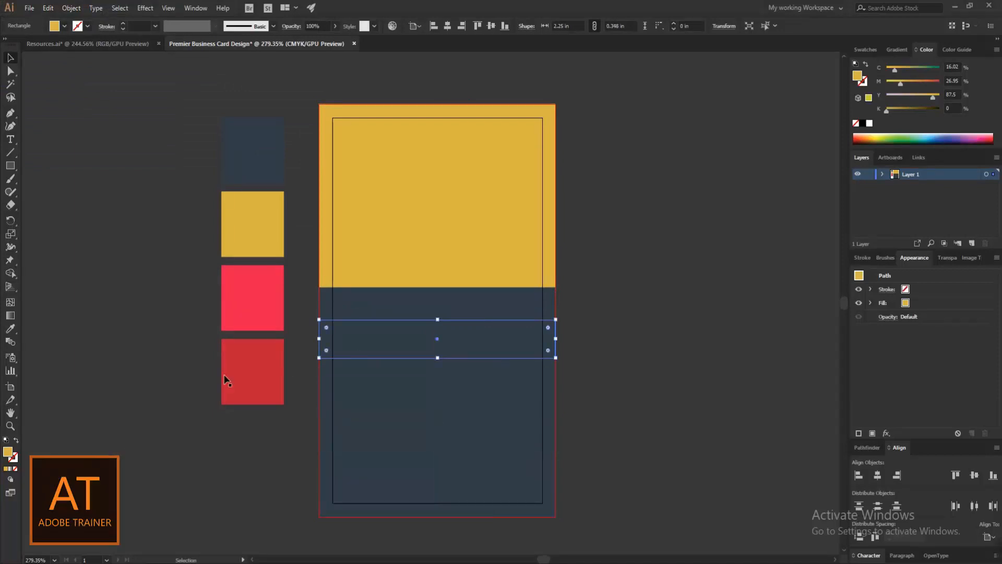
# Step: Recolour the thin strip with the pinkish-red swatch using the Eyedropper
pyautogui.click(11, 332)
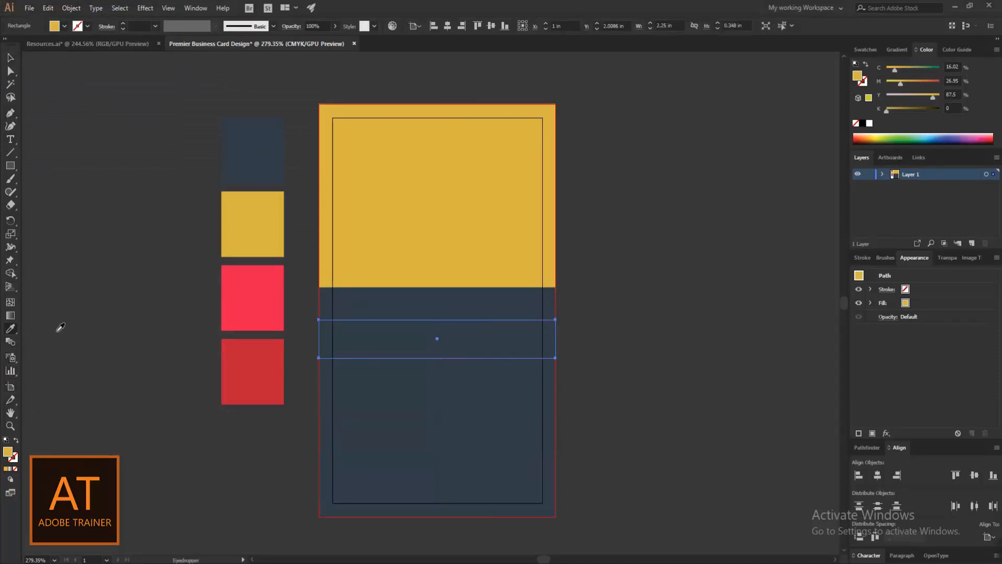
pyautogui.click(244, 305)
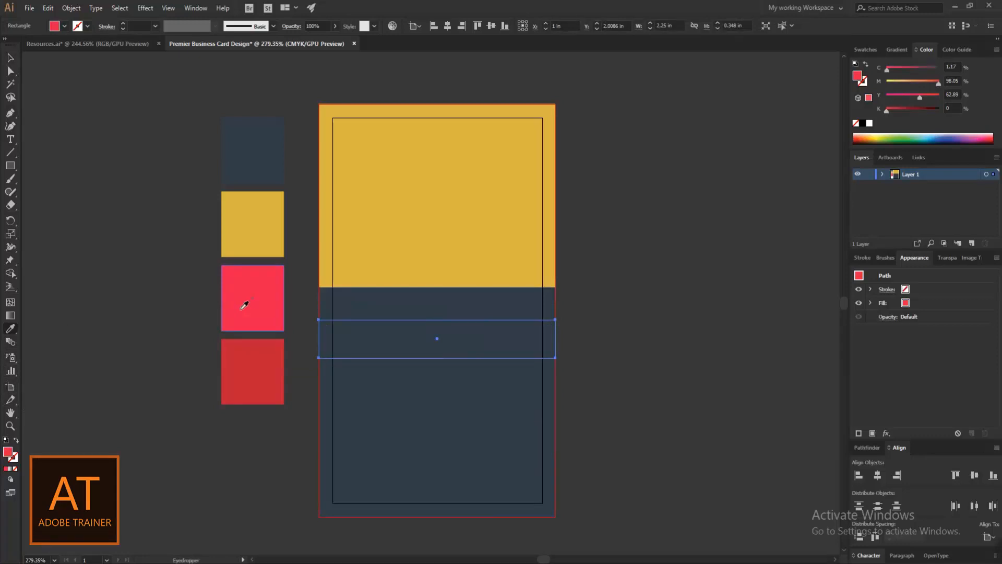
pyautogui.click(9, 60)
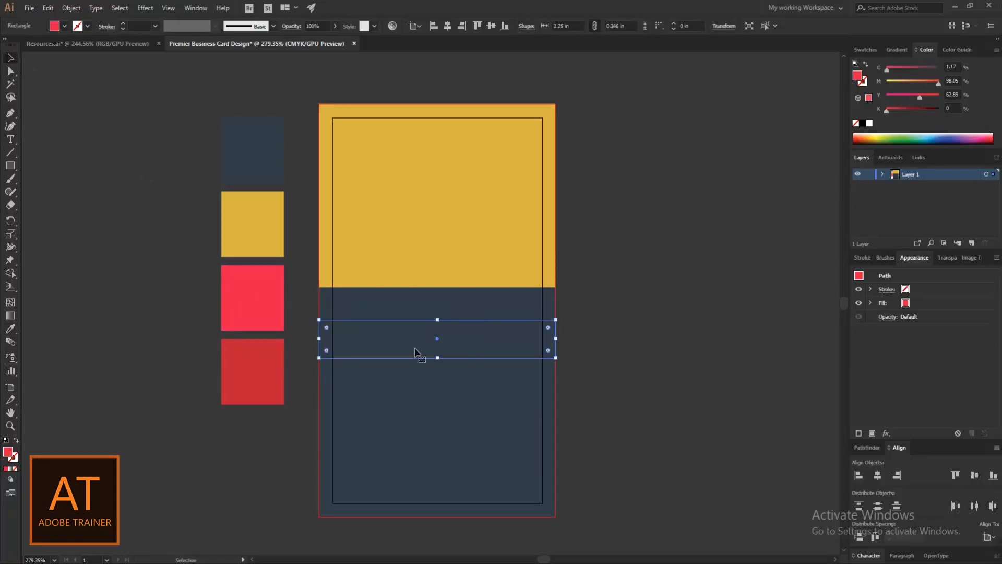
# Step: Move the pinkish-red strip over the yellow and dark blue boundary, bring it to the front and align its sides with the card
pyautogui.moveTo(415, 335); pyautogui.dragTo(418, 277)
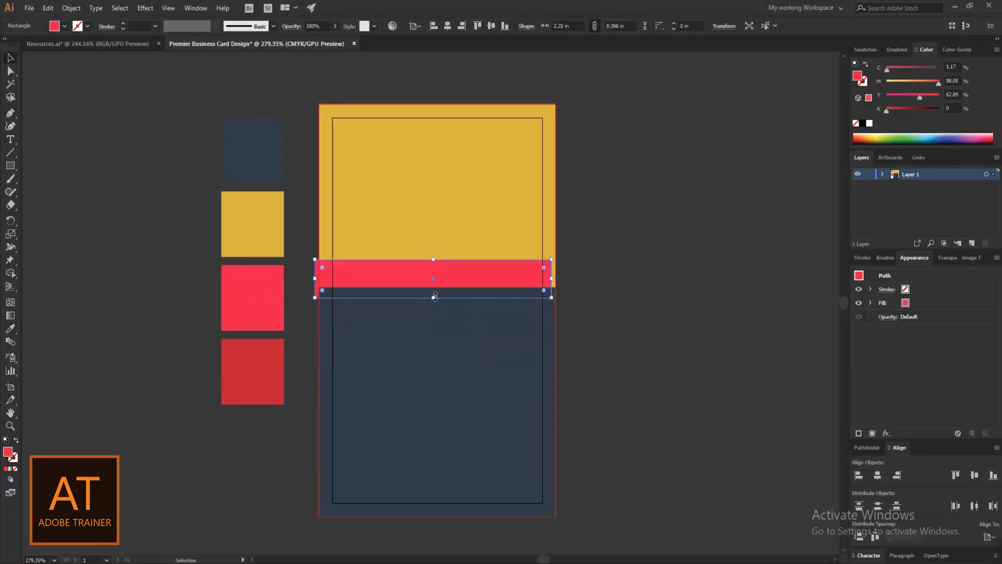
pyautogui.rightClick(417, 277)
pyautogui.moveTo(494, 461)
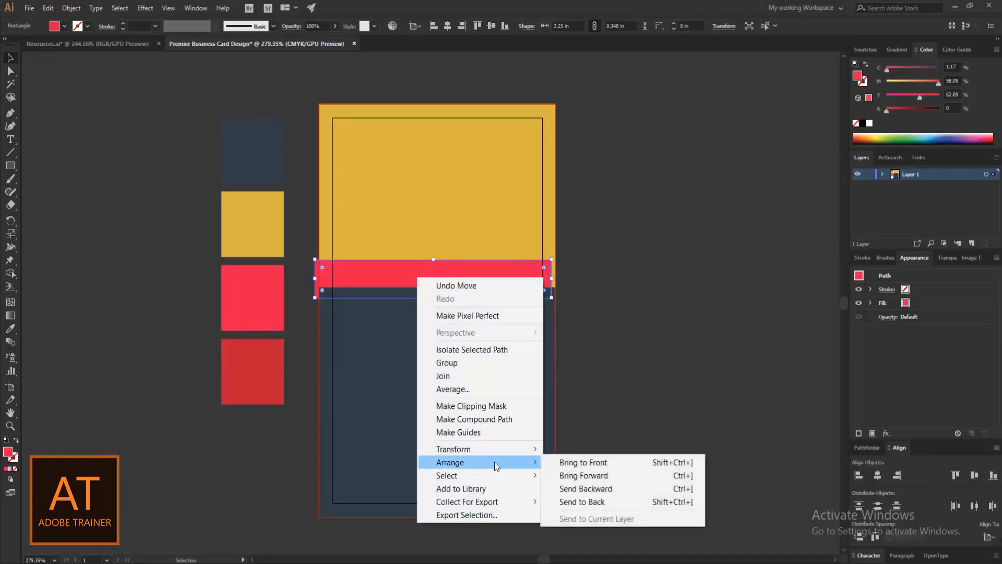
pyautogui.click(558, 464)
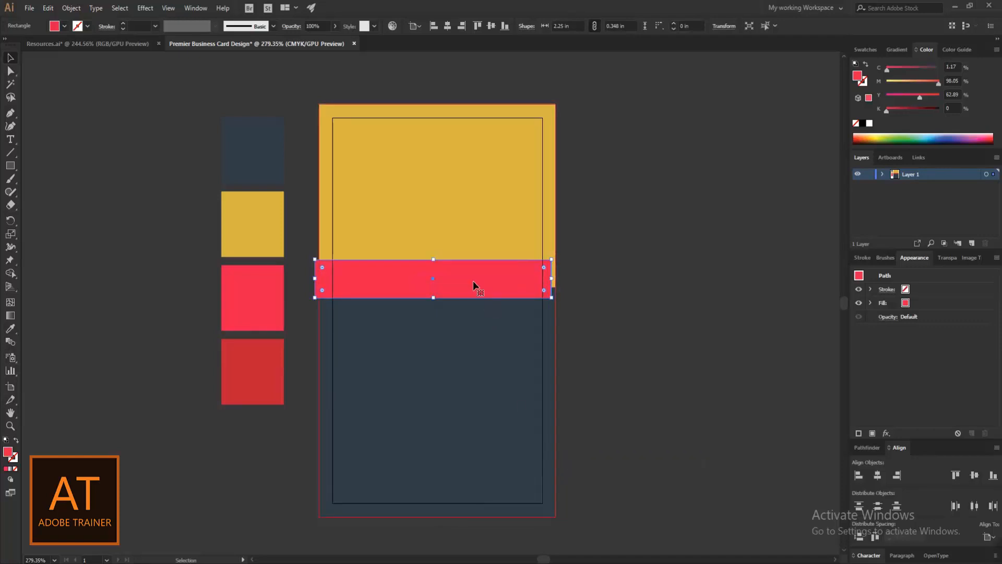
pyautogui.moveTo(474, 282); pyautogui.dragTo(480, 283)
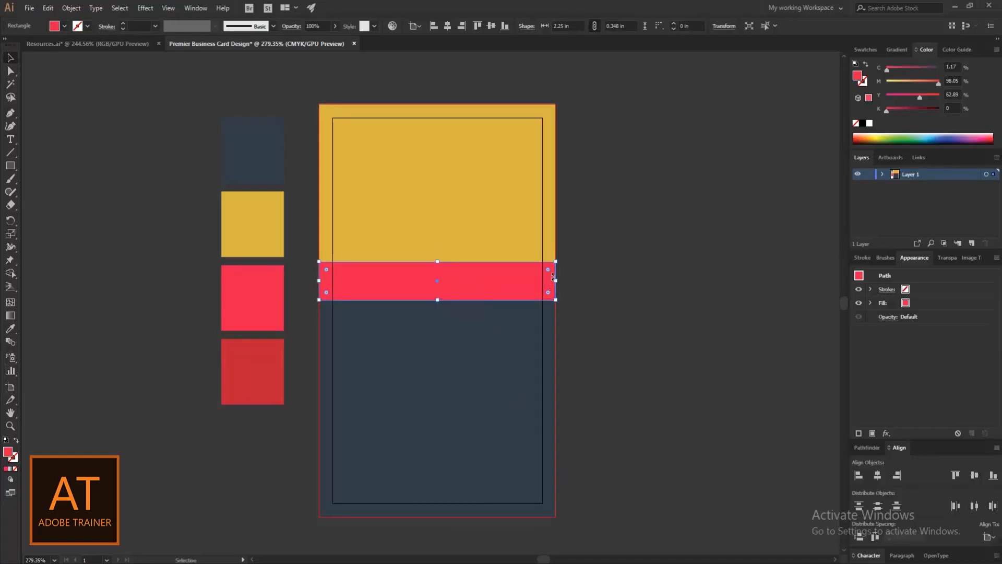
# Step: Shorten the strip from its right end to about 1.16 in wide and slant that end by moving its lower corner to about X 0.82 in
pyautogui.moveTo(554, 280); pyautogui.dragTo(442, 271)
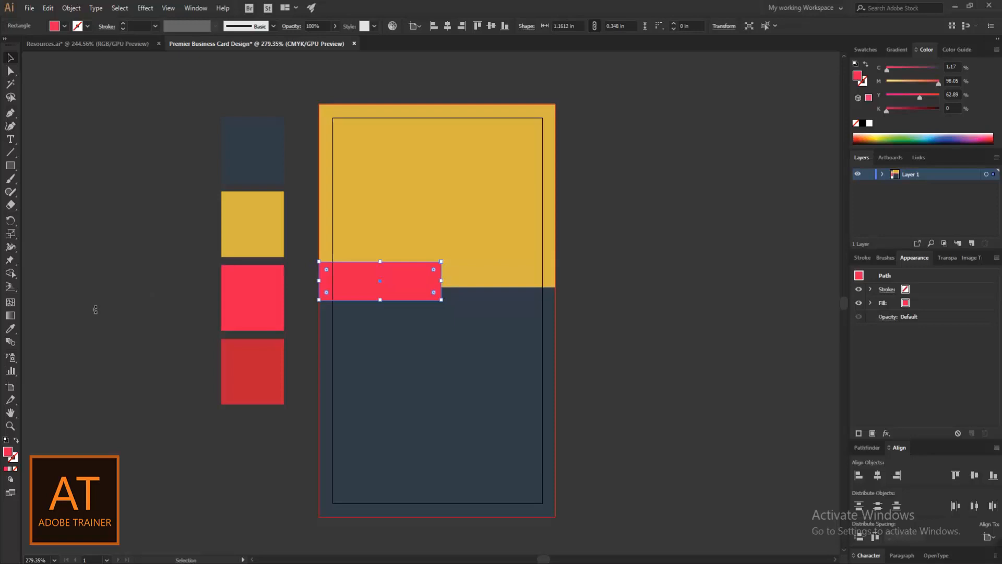
pyautogui.click(10, 71)
pyautogui.click(58, 75)
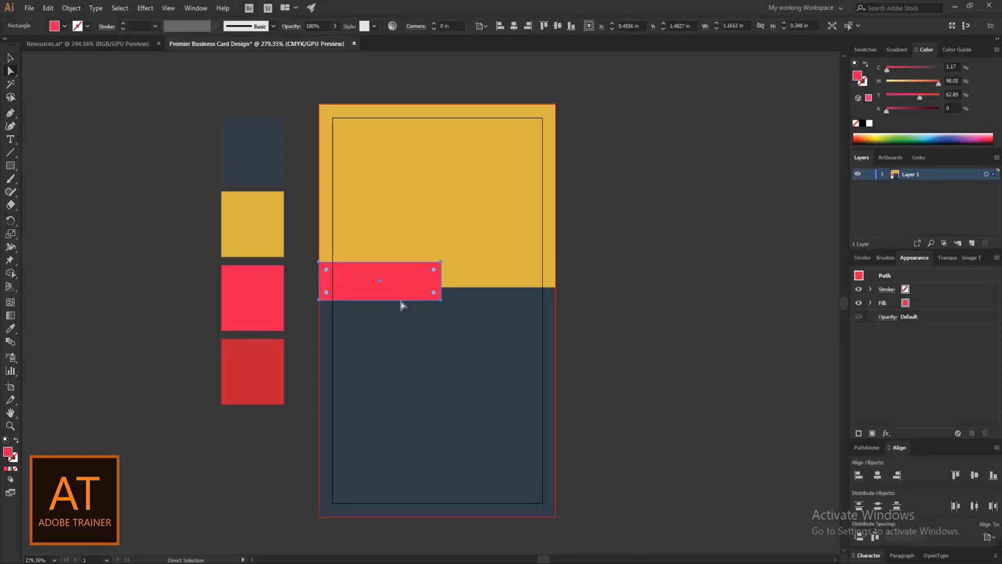
pyautogui.moveTo(441, 300); pyautogui.dragTo(417, 301)
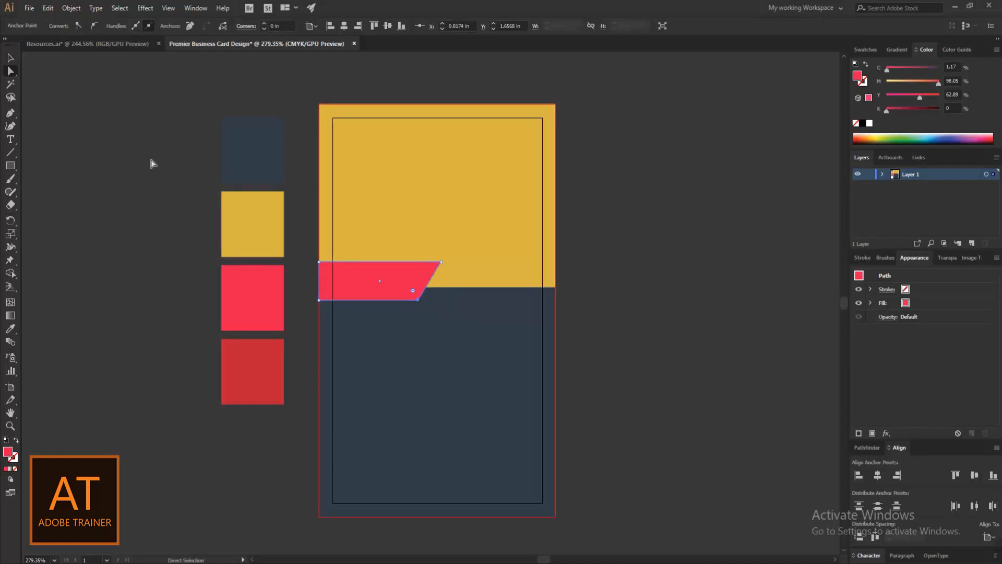
# Step: Paste a copy of the slanted ribbon behind it and move the copy's lower-right anchor outward to about X 1.2 in
pyautogui.click(11, 58)
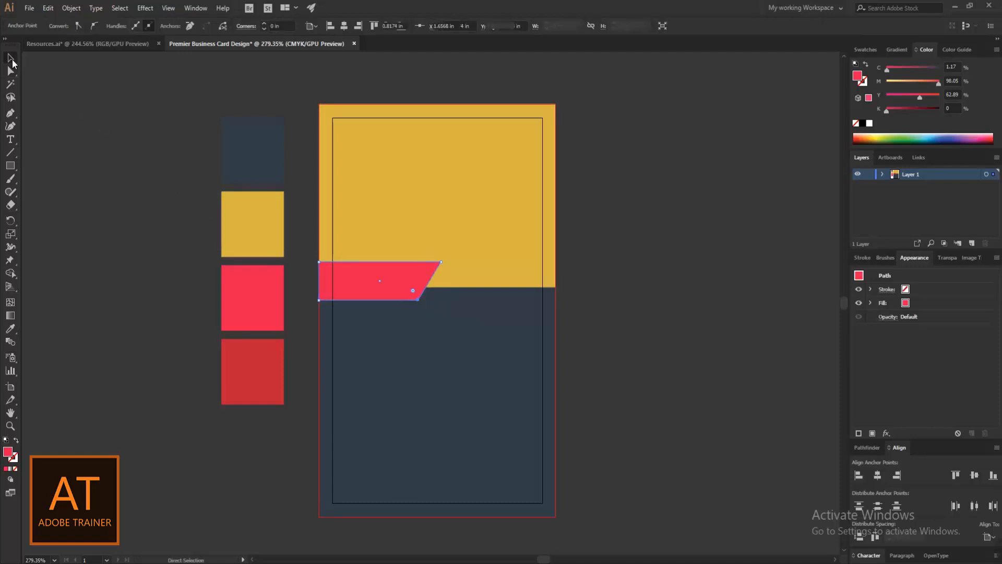
pyautogui.click(353, 282)
pyautogui.click(49, 9)
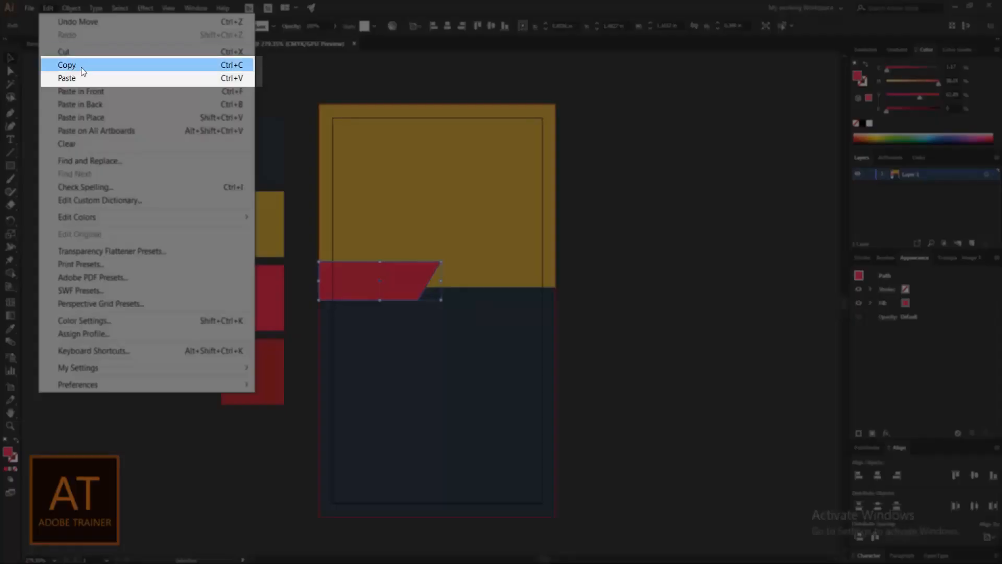
pyautogui.click(67, 64)
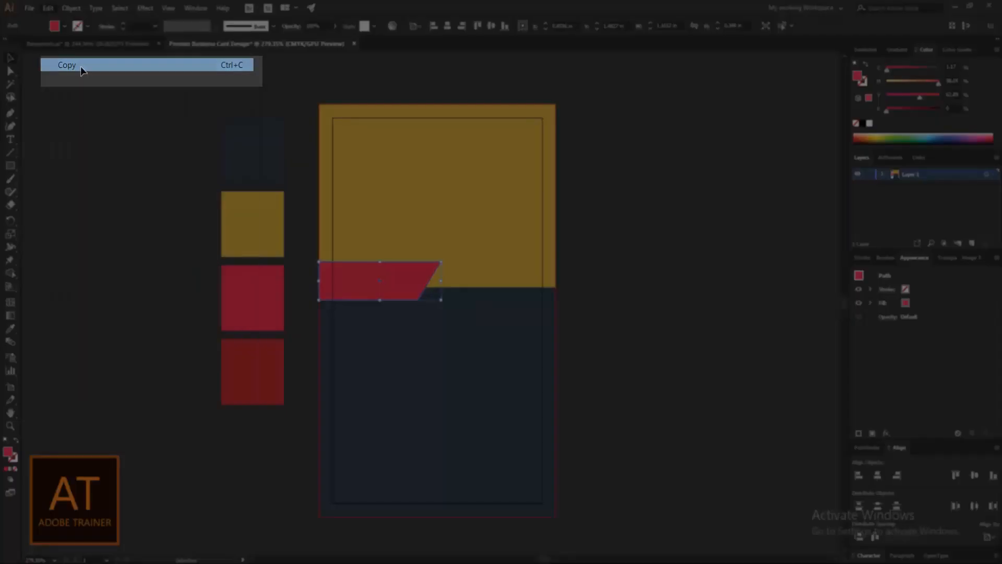
pyautogui.click(44, 10)
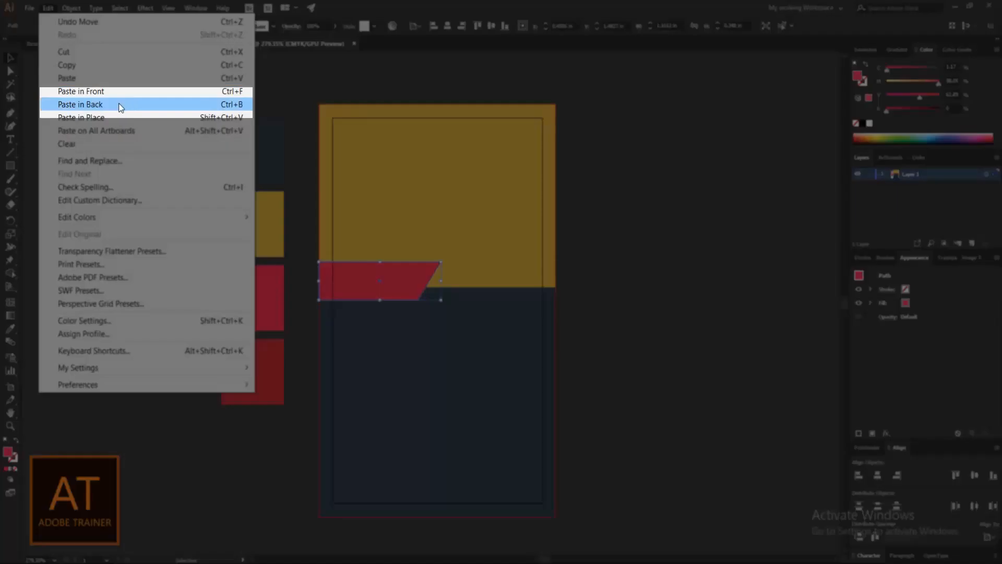
pyautogui.click(80, 104)
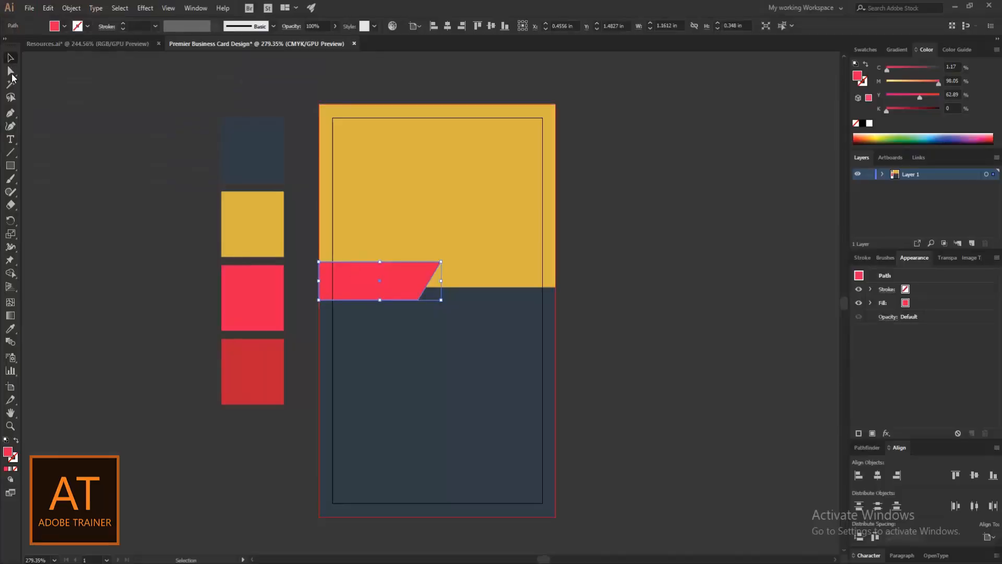
pyautogui.click(12, 74)
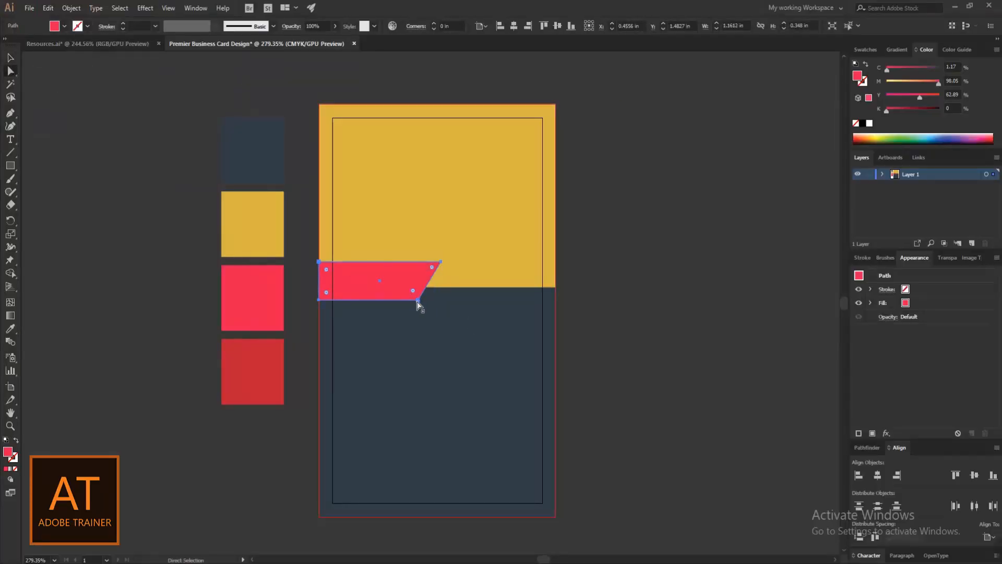
pyautogui.moveTo(418, 300); pyautogui.dragTo(459, 305)
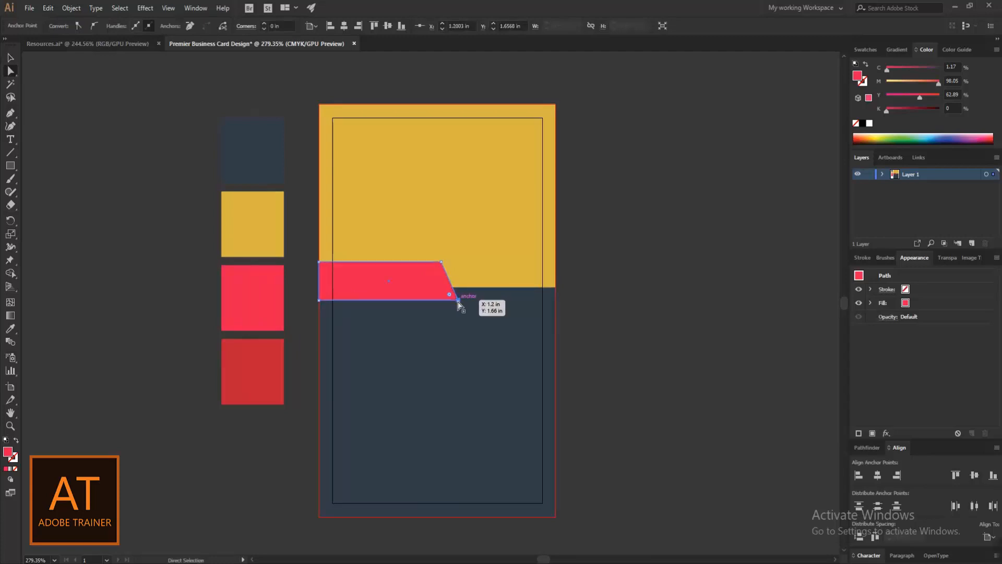
# Step: Send the wider ribbon copy backward twice so it sits behind the front ribbon and the dark blue rectangle
pyautogui.click(11, 58)
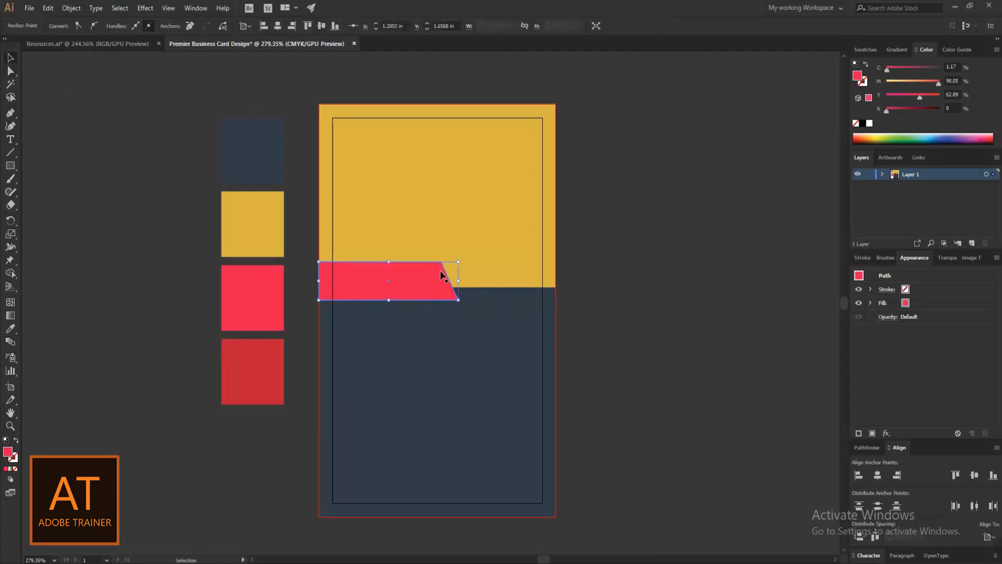
pyautogui.rightClick(446, 282)
pyautogui.moveTo(558, 464)
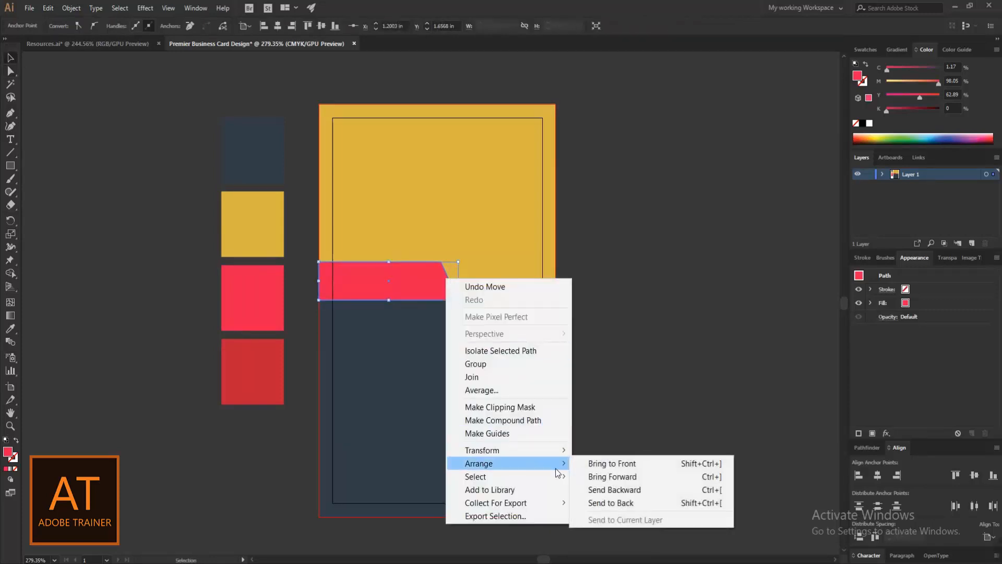
pyautogui.click(619, 490)
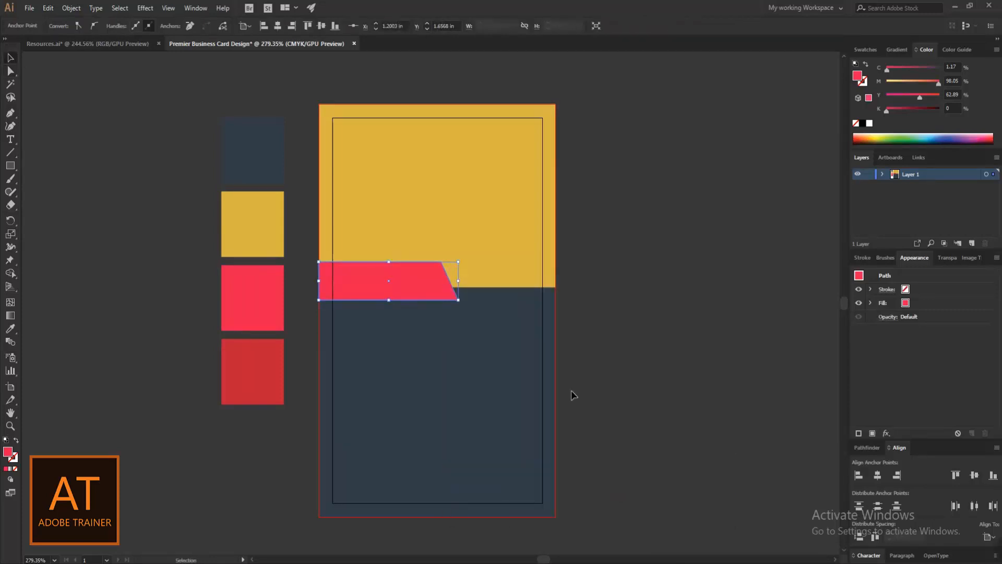
pyautogui.rightClick(446, 283)
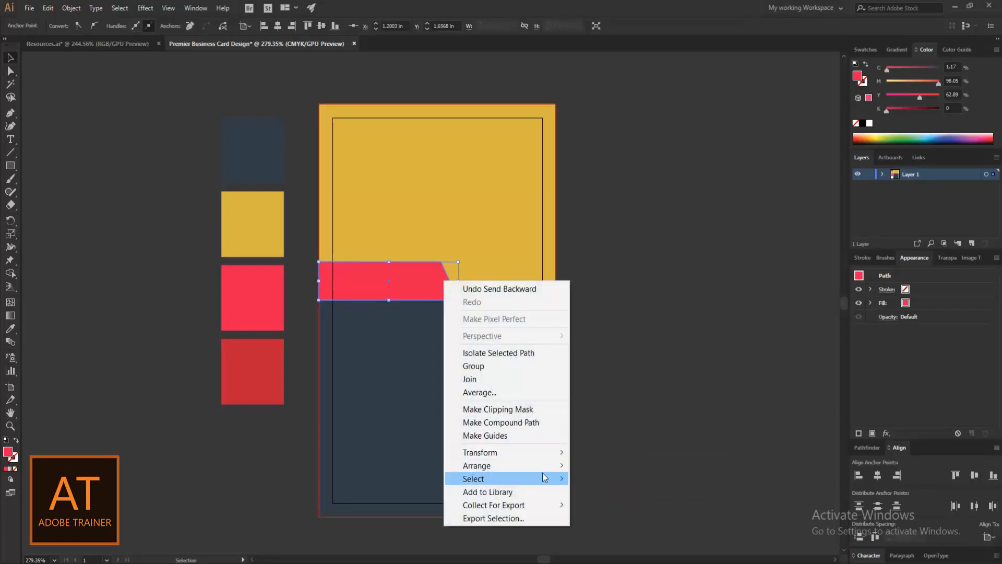
pyautogui.moveTo(555, 465)
pyautogui.click(608, 492)
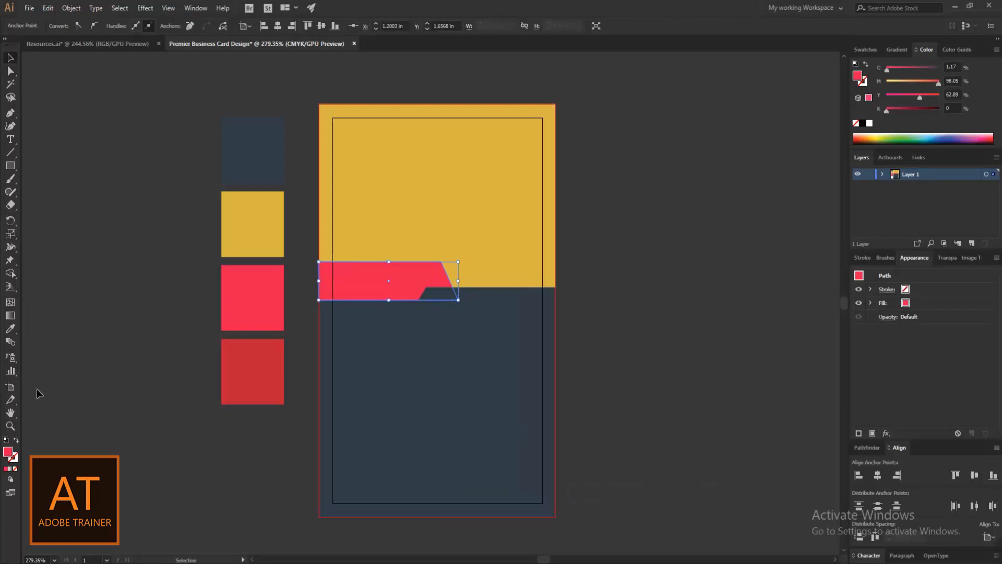
# Step: Recolour the ribbon copy at the back with the darker red swatch using the Eyedropper and deselect it
pyautogui.click(12, 330)
pyautogui.click(261, 371)
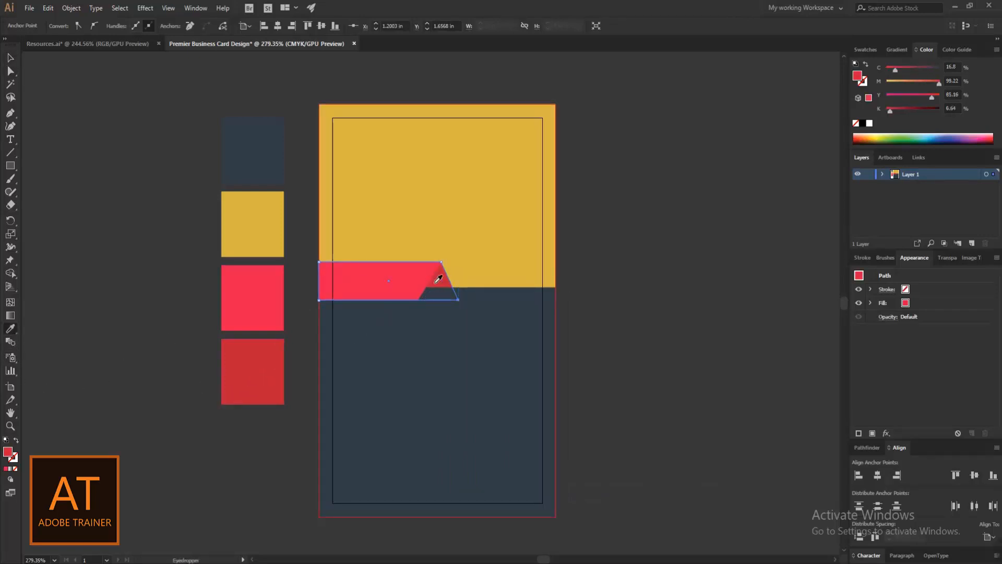
pyautogui.click(11, 57)
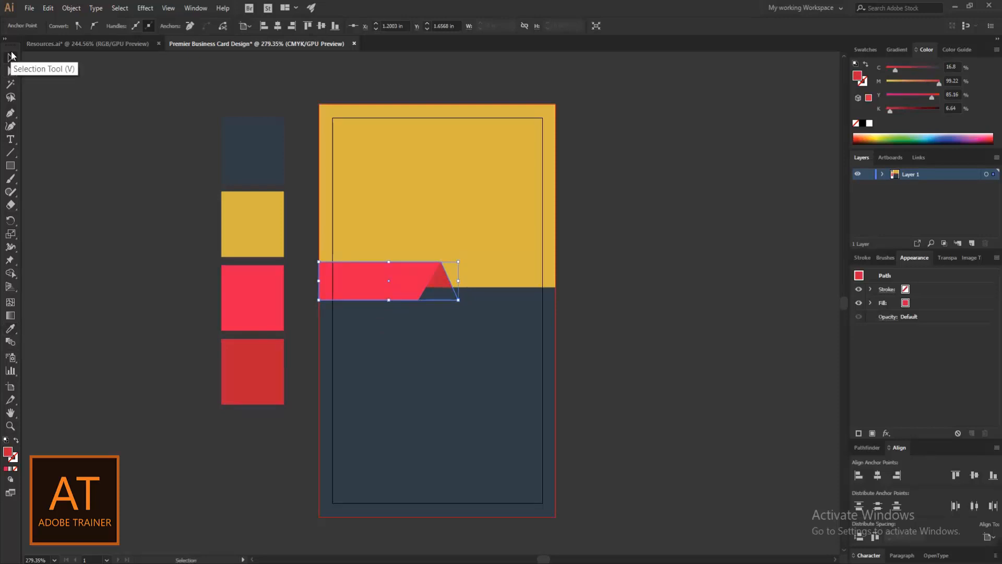
pyautogui.click(609, 306)
# Step: Paste a copy of the pinkish-red ribbon in front and shift it right until its left edge meets the inner margin frame
pyautogui.click(407, 281)
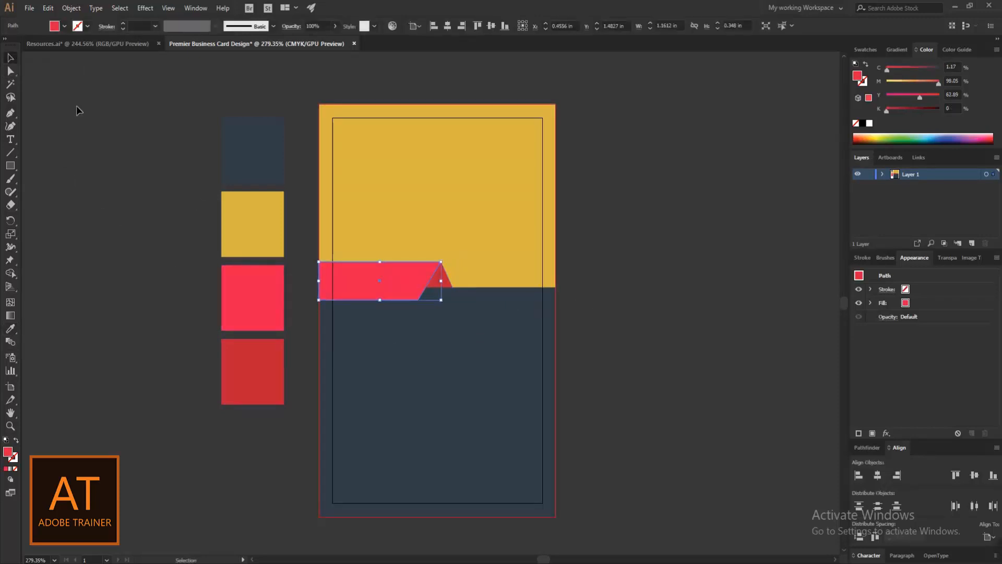
pyautogui.click(45, 9)
pyautogui.click(52, 64)
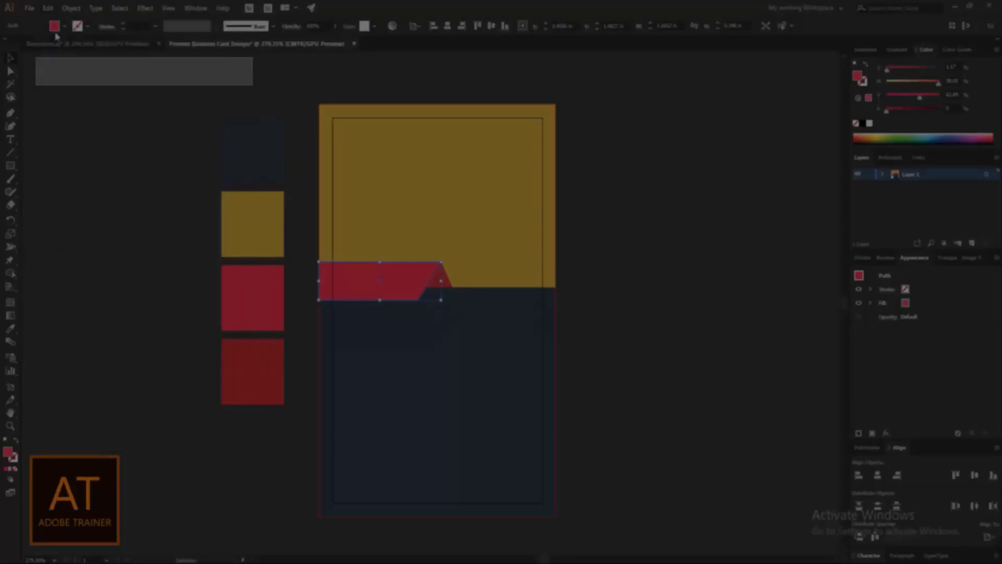
pyautogui.click(48, 8)
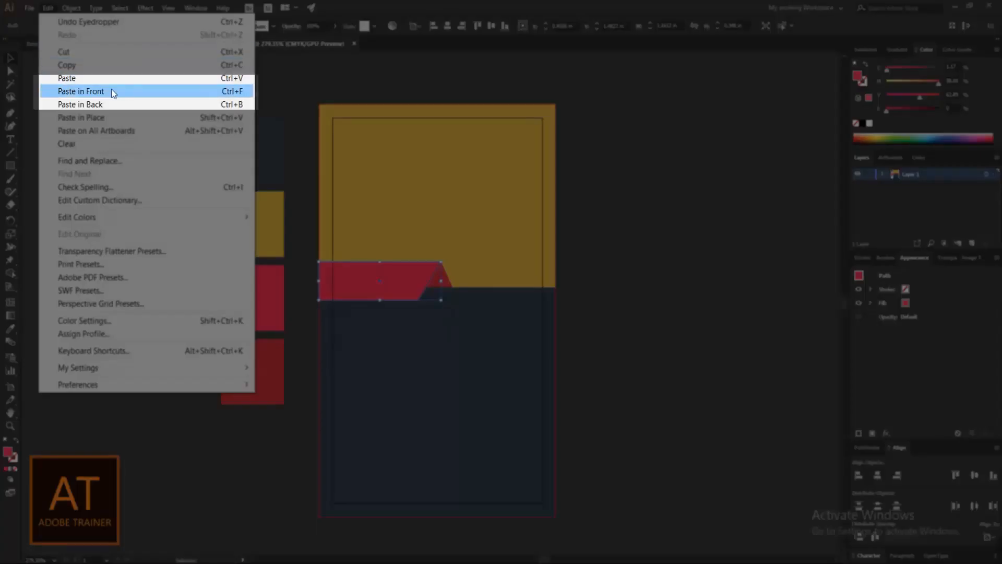
pyautogui.click(111, 90)
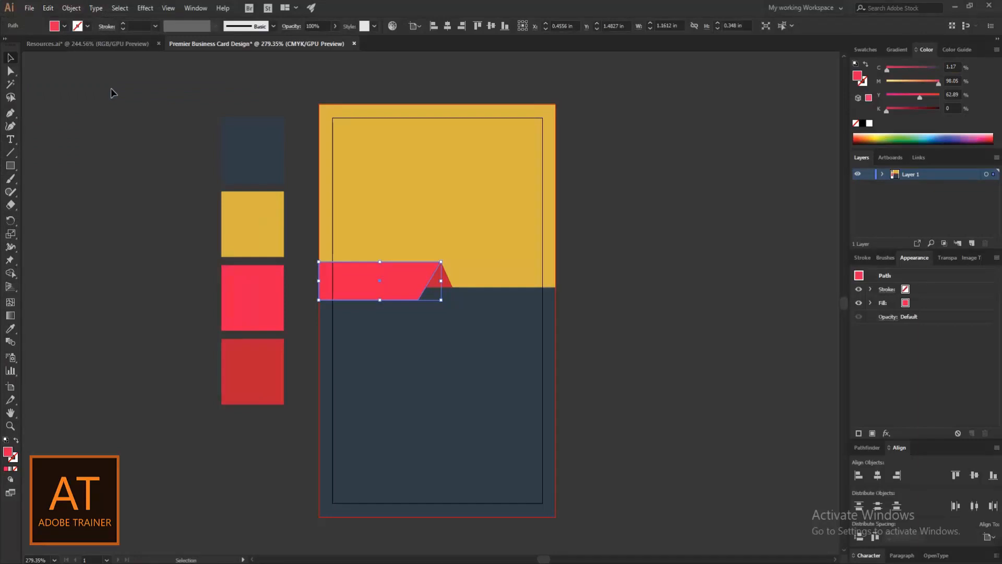
pyautogui.moveTo(401, 281); pyautogui.dragTo(411, 280)
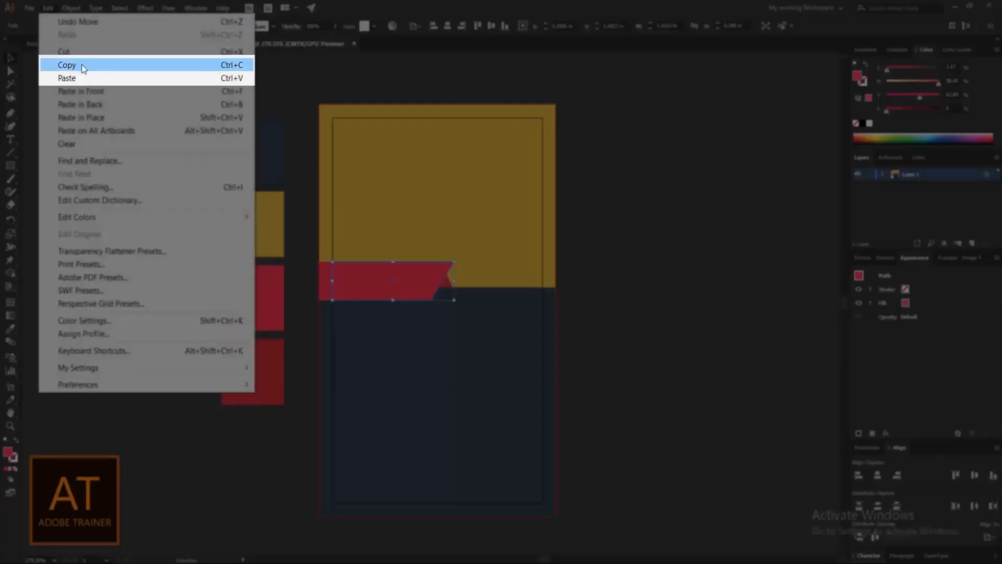
# Step: Paste another copy of the shifted pinkish-red ribbon in front and move it right to about X 0.76 in
pyautogui.click(53, 11)
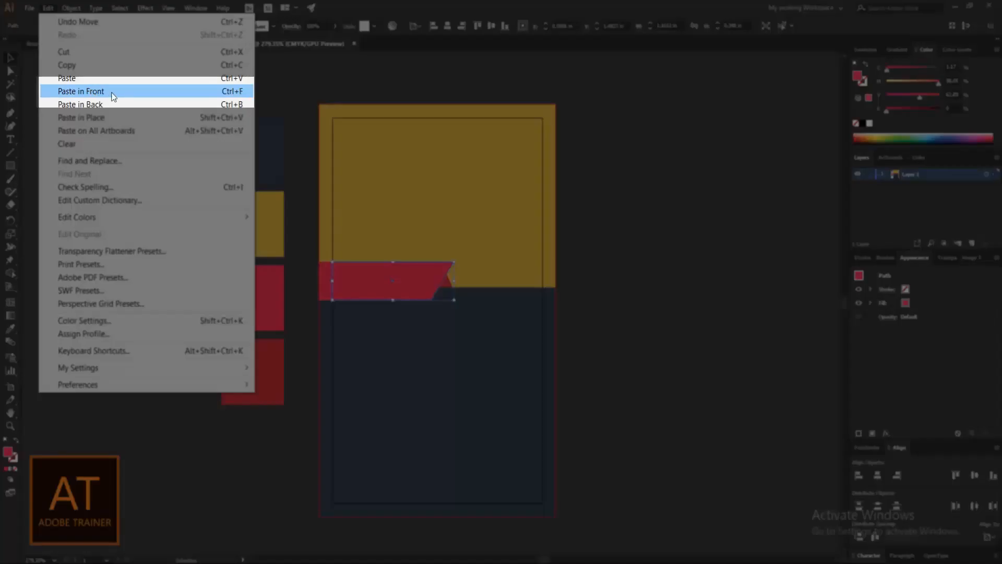
pyautogui.click(96, 91)
pyautogui.moveTo(429, 281); pyautogui.dragTo(445, 283)
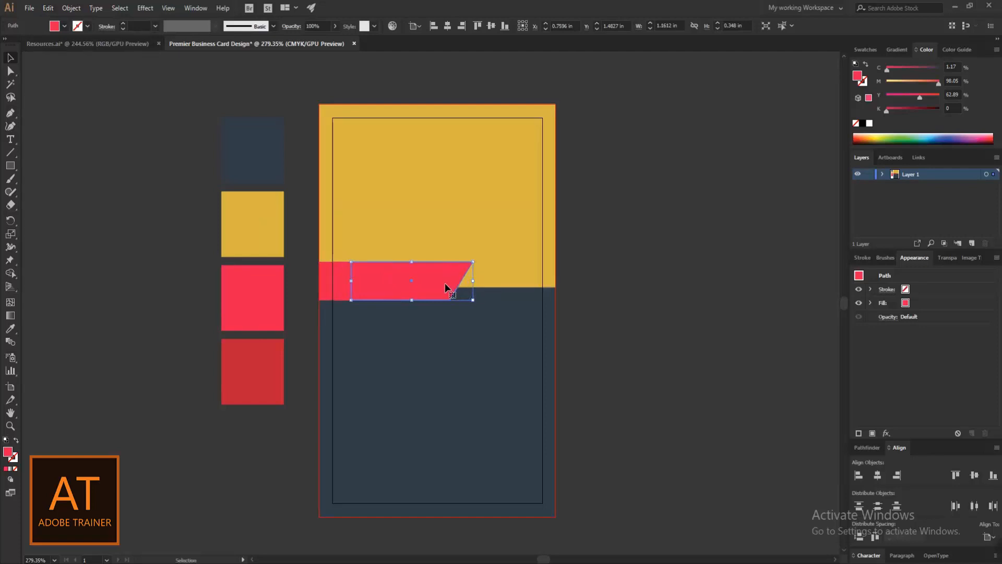
# Step: Apply the Exclude Pathfinder operation to the two overlapping, offset pinkish-red ribbon copies
pyautogui.keyDown('shift'); pyautogui.click(341, 284); pyautogui.keyUp('shift')
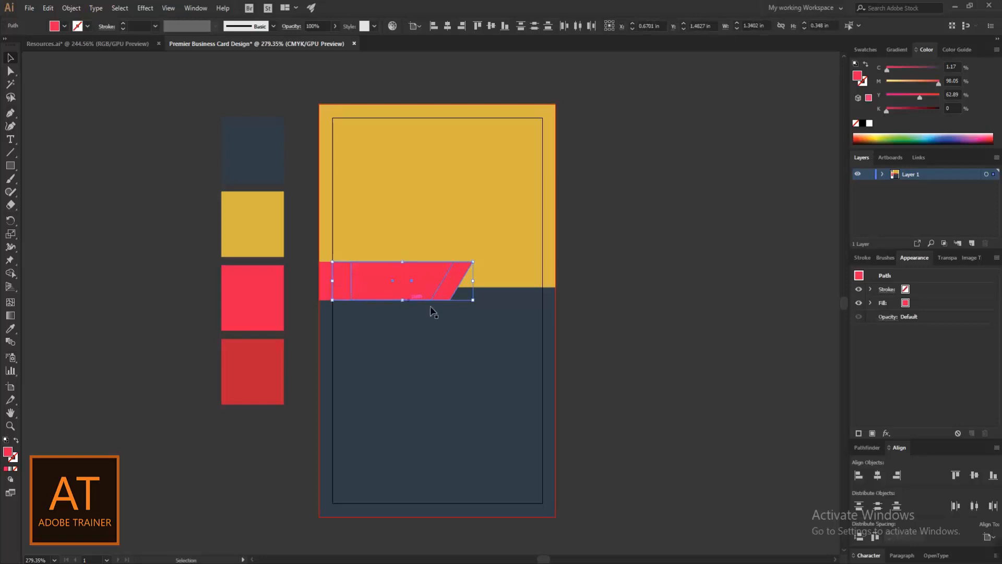
pyautogui.click(866, 449)
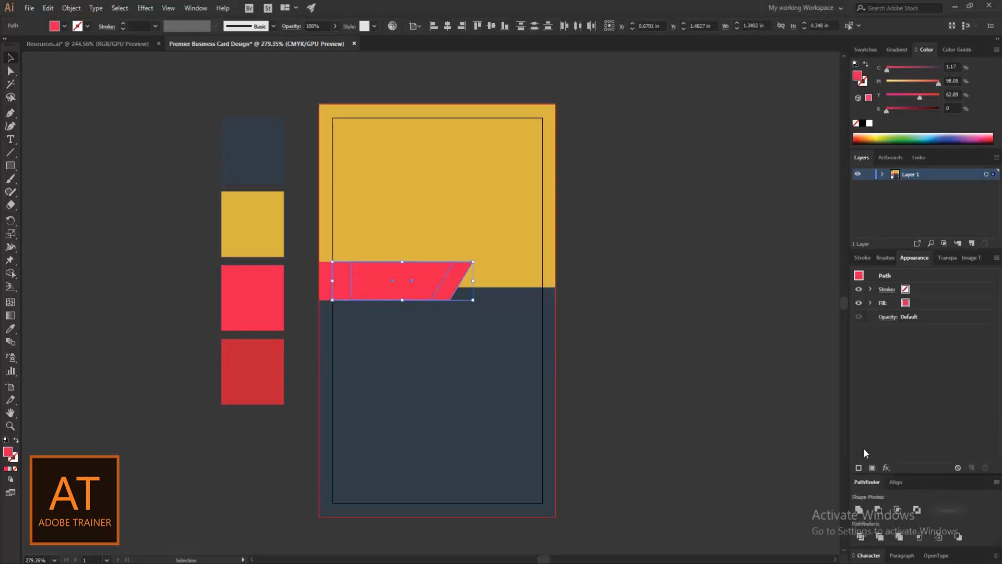
pyautogui.click(917, 511)
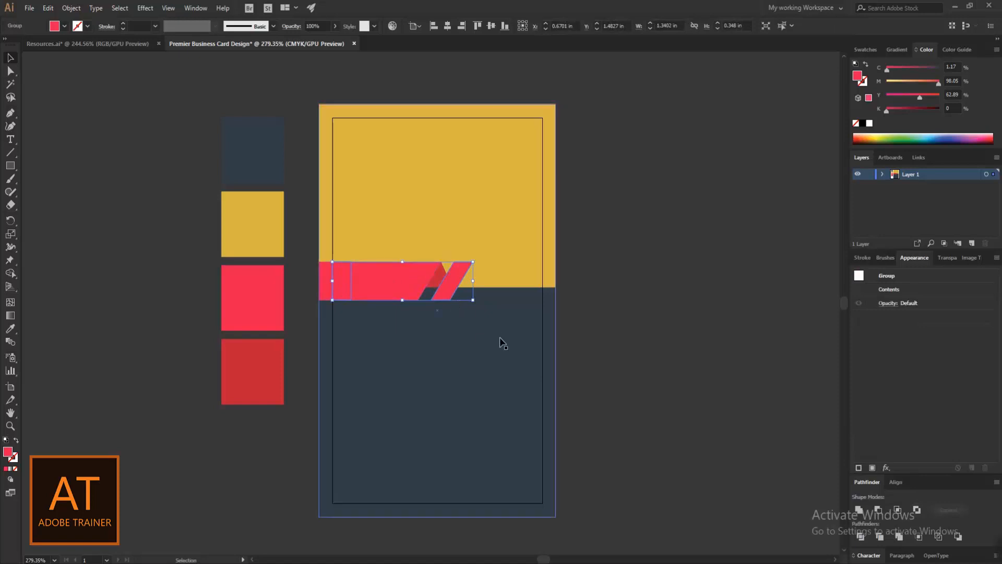
# Step: Ungroup the excluded ribbon shapes and delete the small leftover rectangle near the card's left margin
pyautogui.click(556, 313)
pyautogui.click(337, 280)
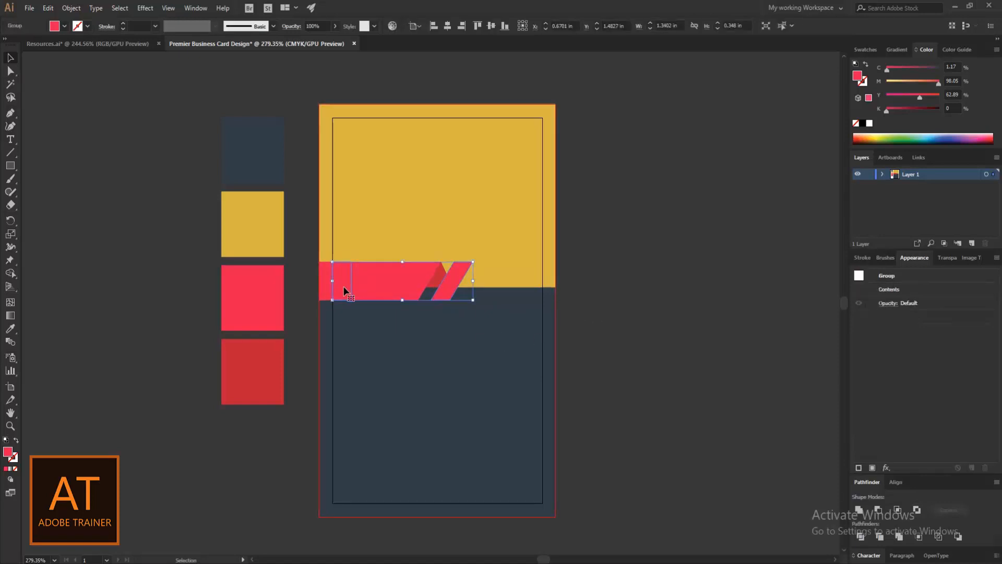
pyautogui.rightClick(345, 287)
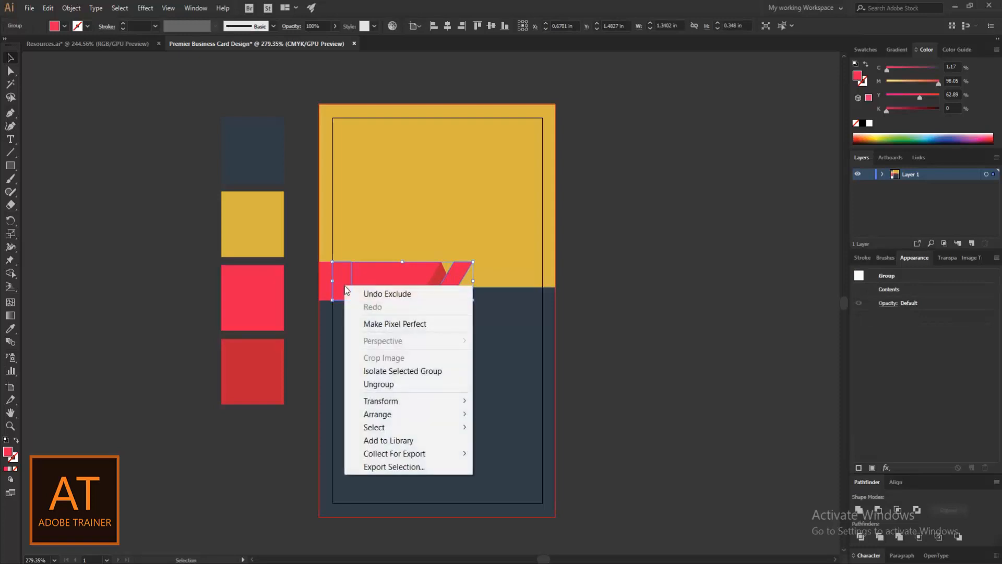
pyautogui.click(382, 385)
pyautogui.click(164, 319)
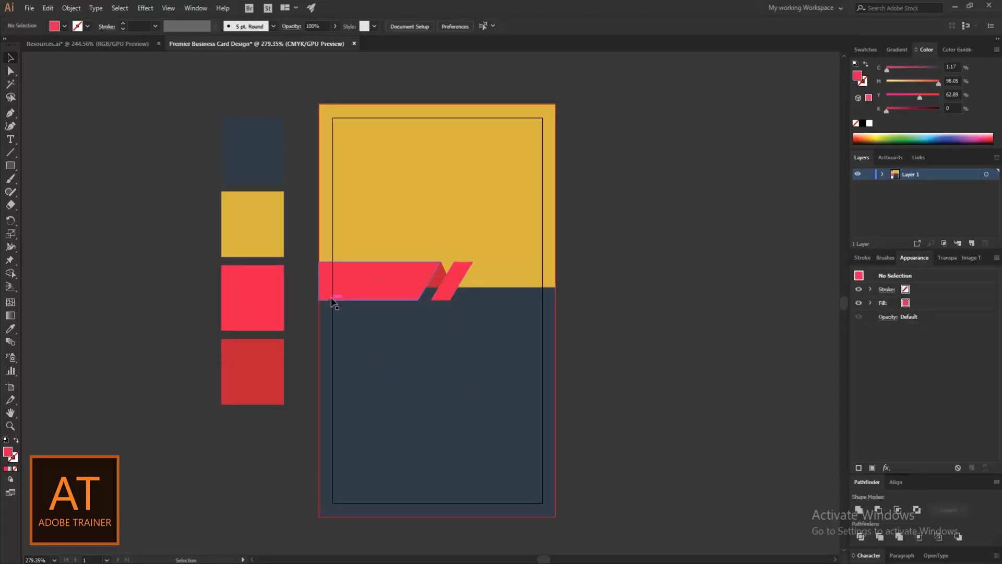
pyautogui.click(350, 293)
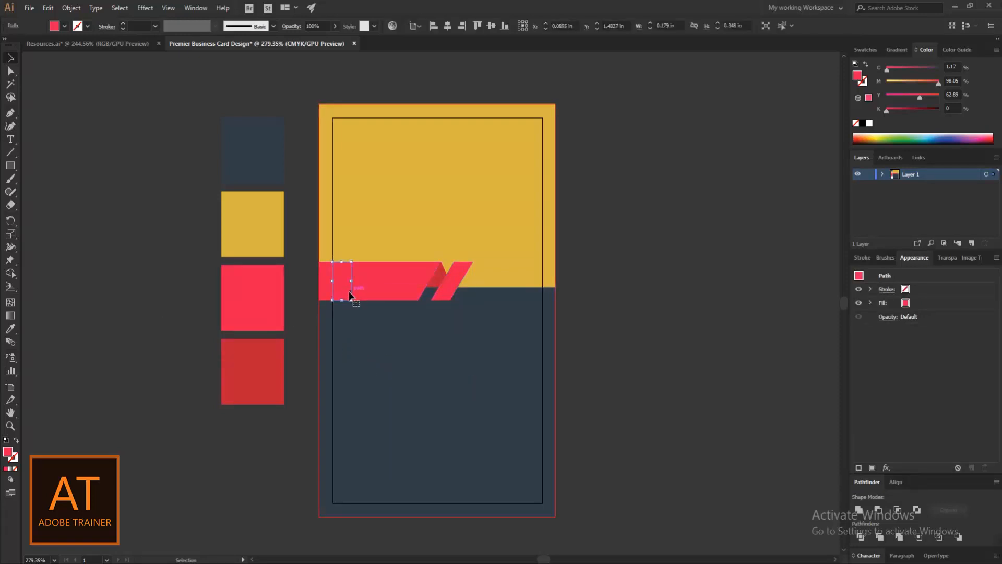
pyautogui.click(49, 9)
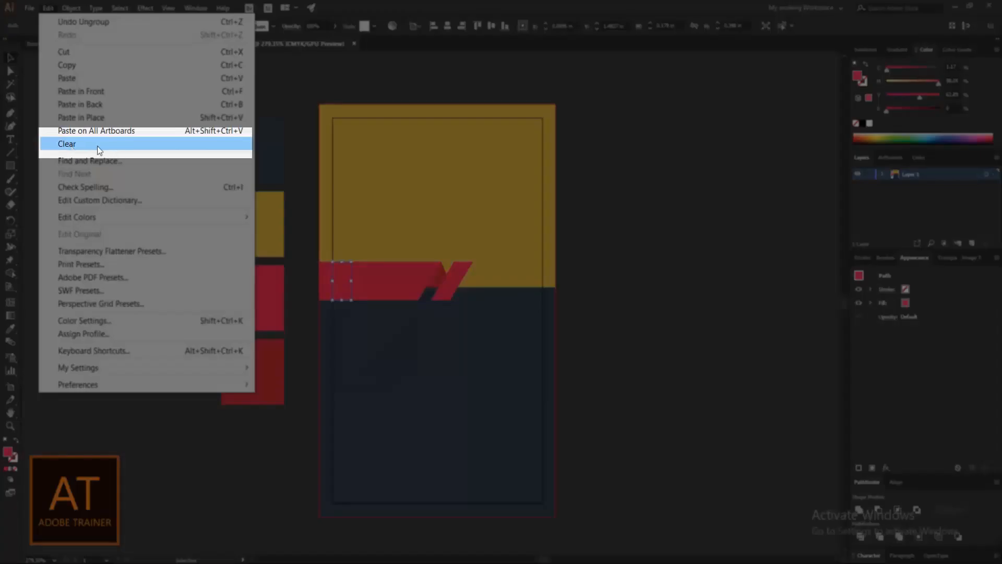
pyautogui.click(97, 144)
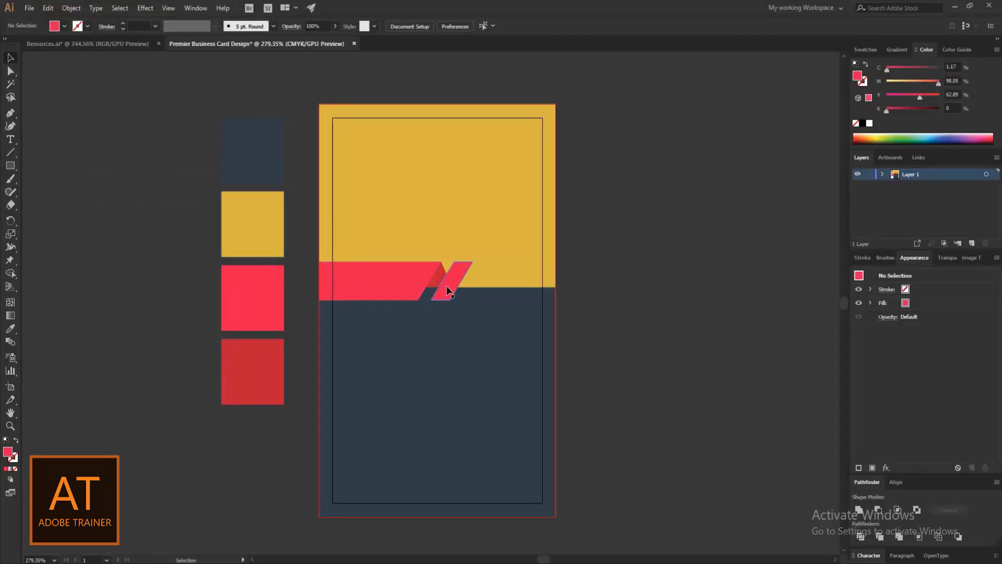
# Step: Shift the remaining slanted strip right to about X 1.3 in and paste a copy of it in back
pyautogui.click(447, 290)
pyautogui.moveTo(448, 288); pyautogui.dragTo(466, 291)
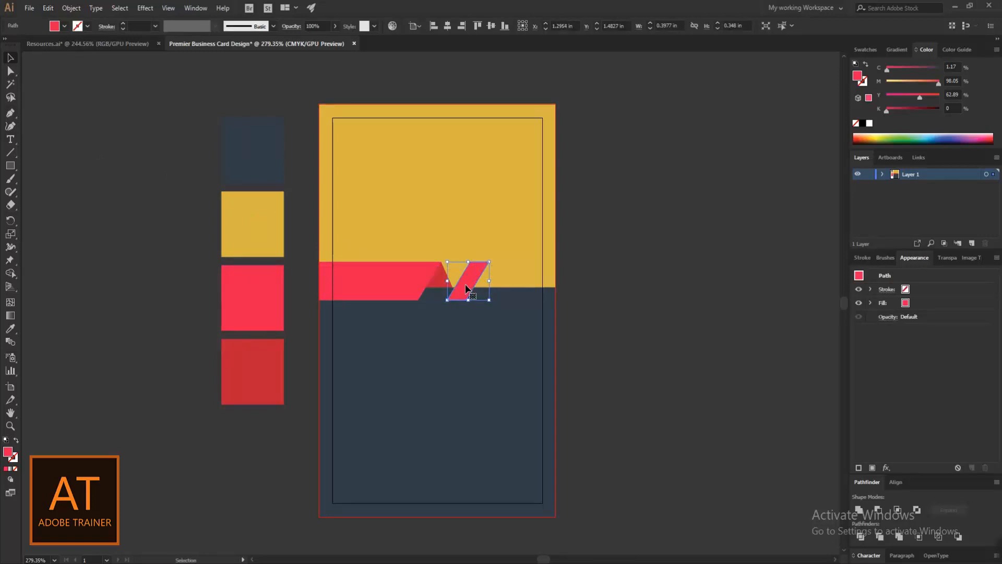
pyautogui.click(47, 8)
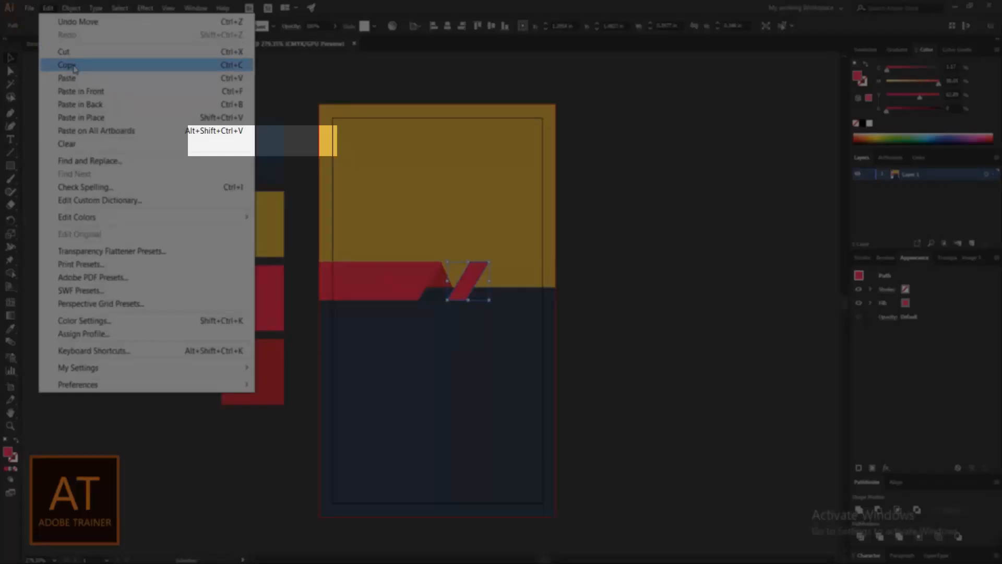
pyautogui.click(73, 66)
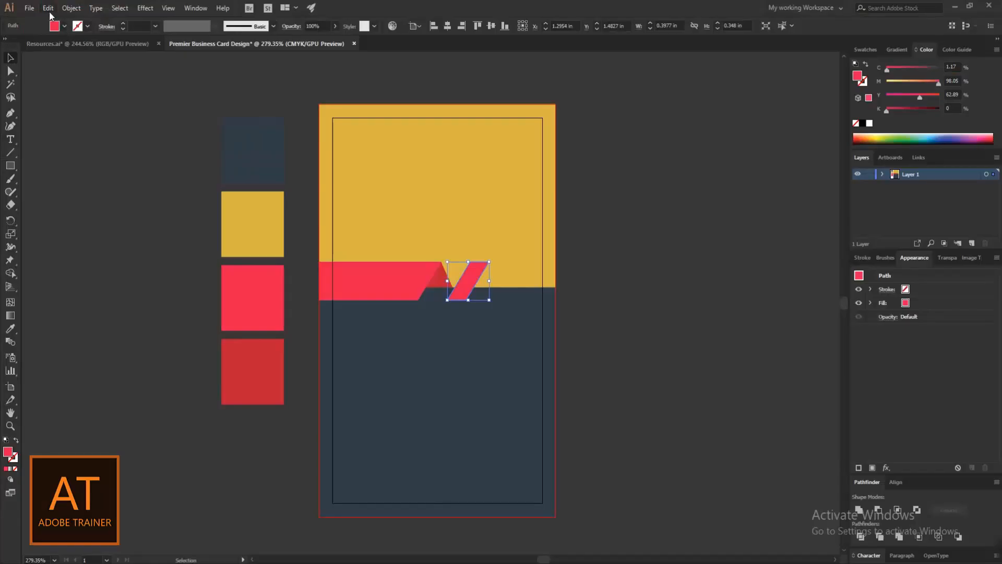
pyautogui.click(48, 8)
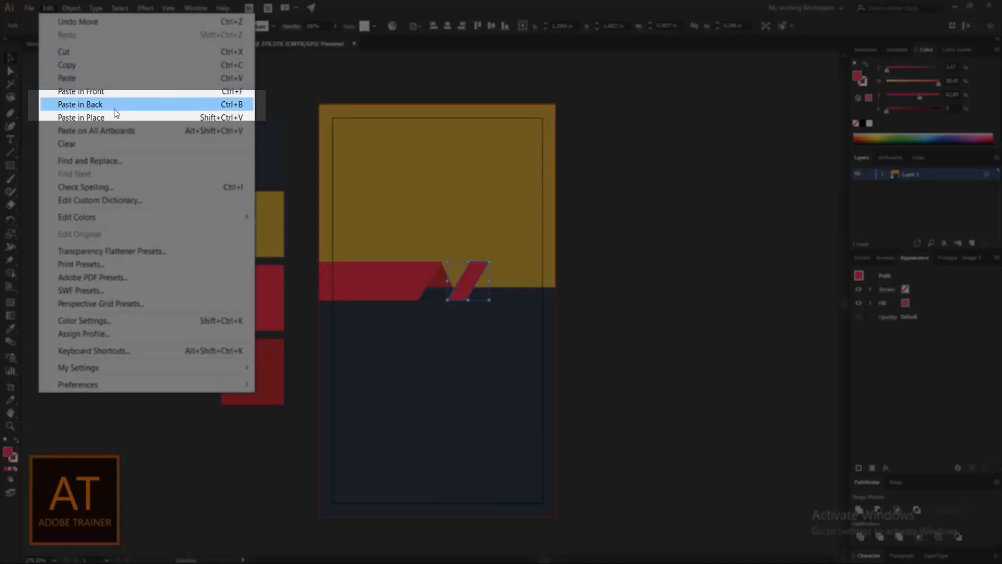
pyautogui.click(117, 104)
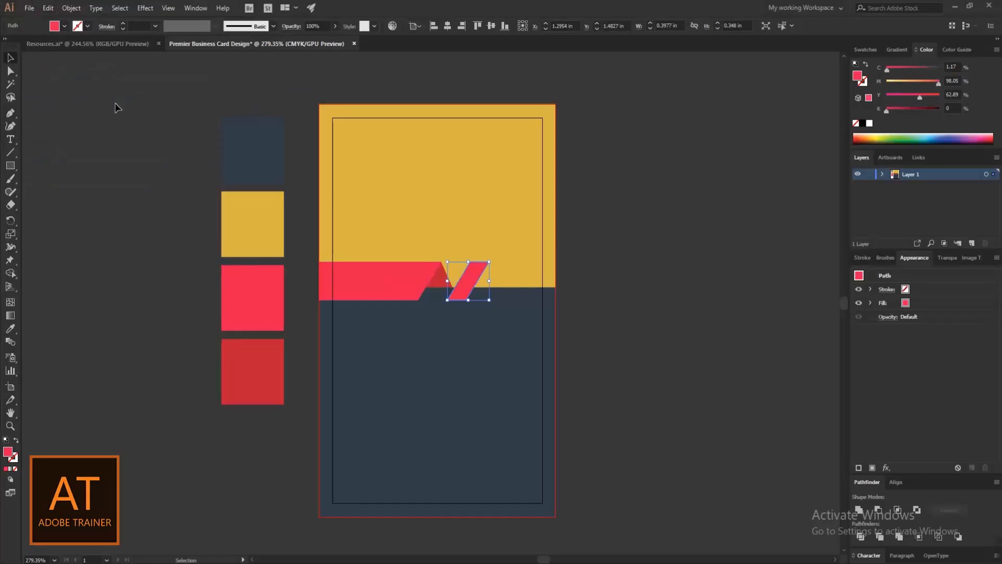
# Step: Move the lower-right anchor of the slanted strip's copy outward to about X 1.59 in
pyautogui.click(11, 72)
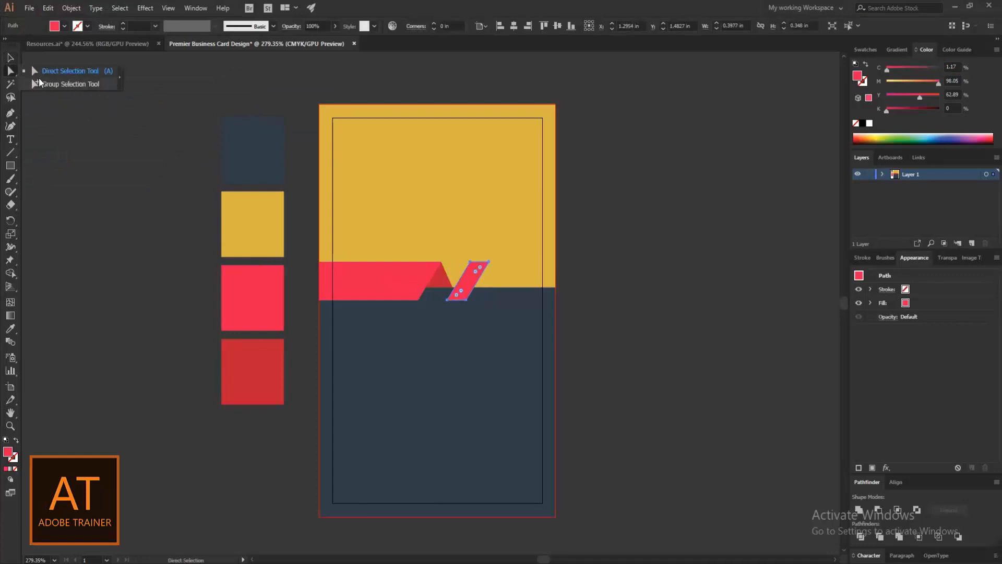
pyautogui.click(467, 301)
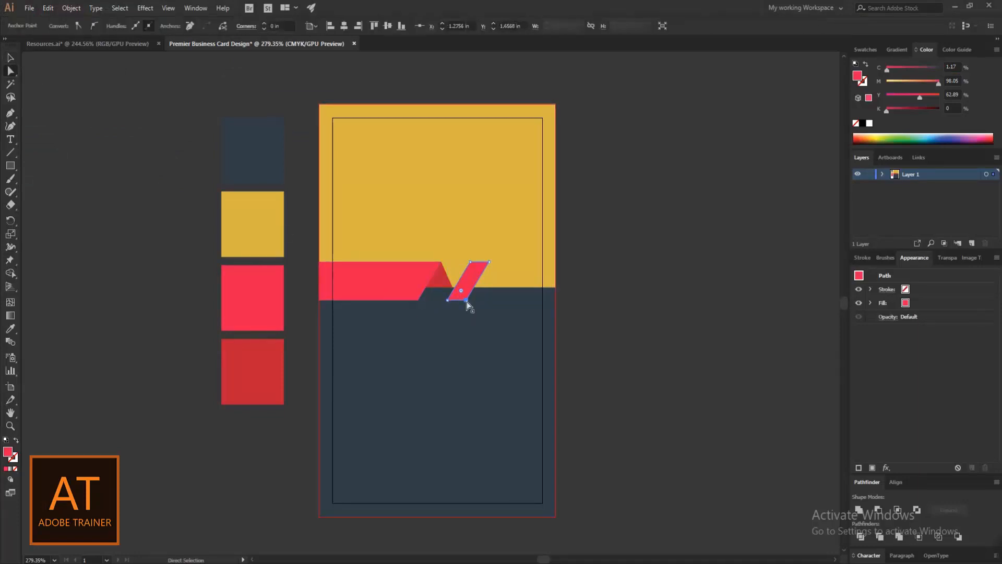
pyautogui.moveTo(467, 301); pyautogui.dragTo(493, 282)
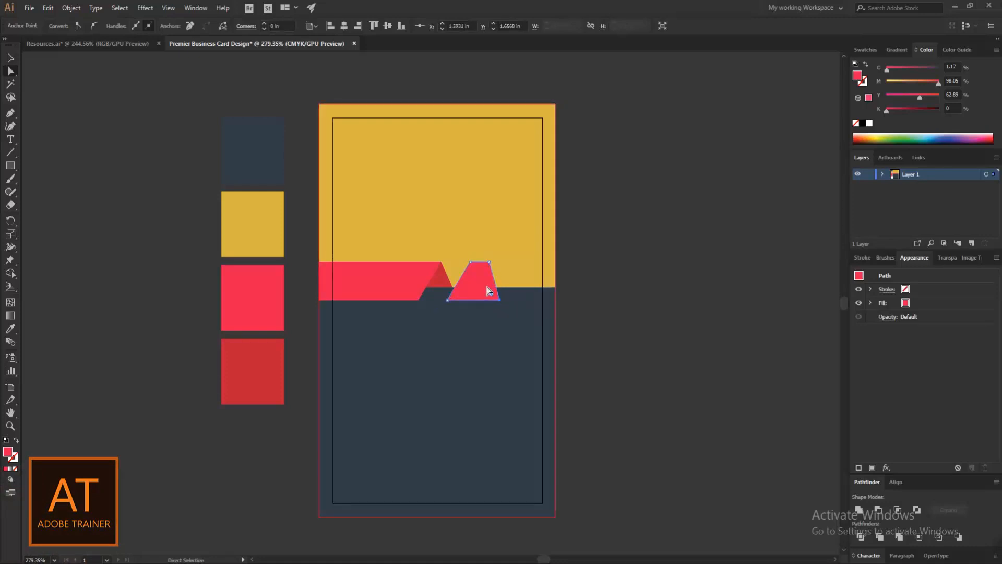
# Step: Send the widened strip copy backward three times so it sits behind the slanted strip and the dark blue rectangle
pyautogui.rightClick(484, 284)
pyautogui.moveTo(544, 467)
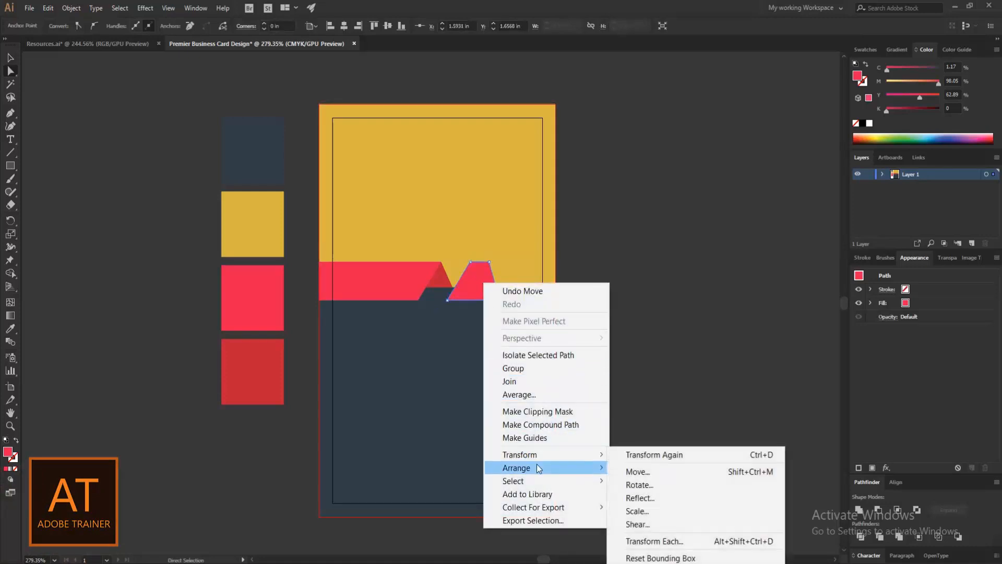
pyautogui.click(652, 493)
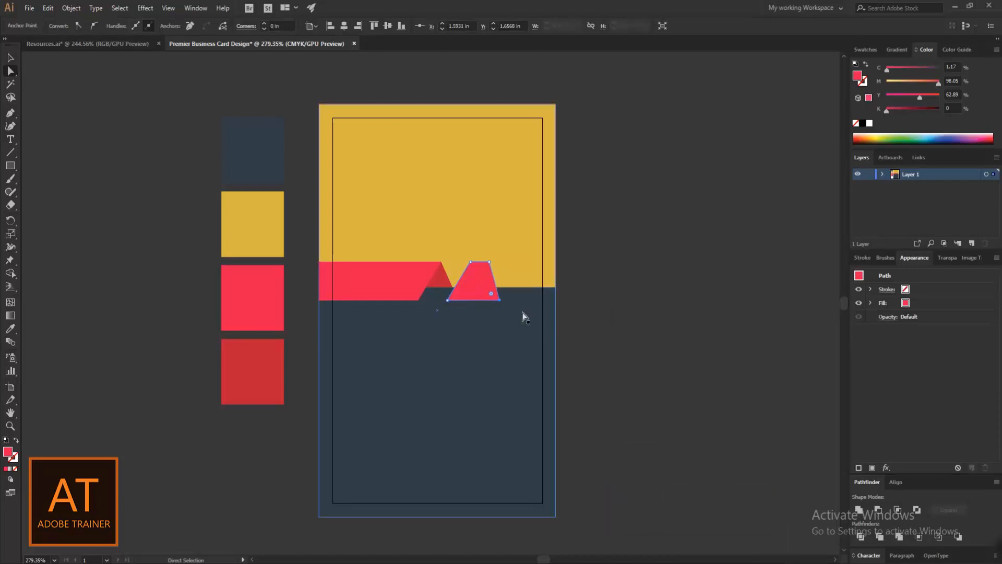
pyautogui.rightClick(491, 290)
pyautogui.moveTo(575, 473)
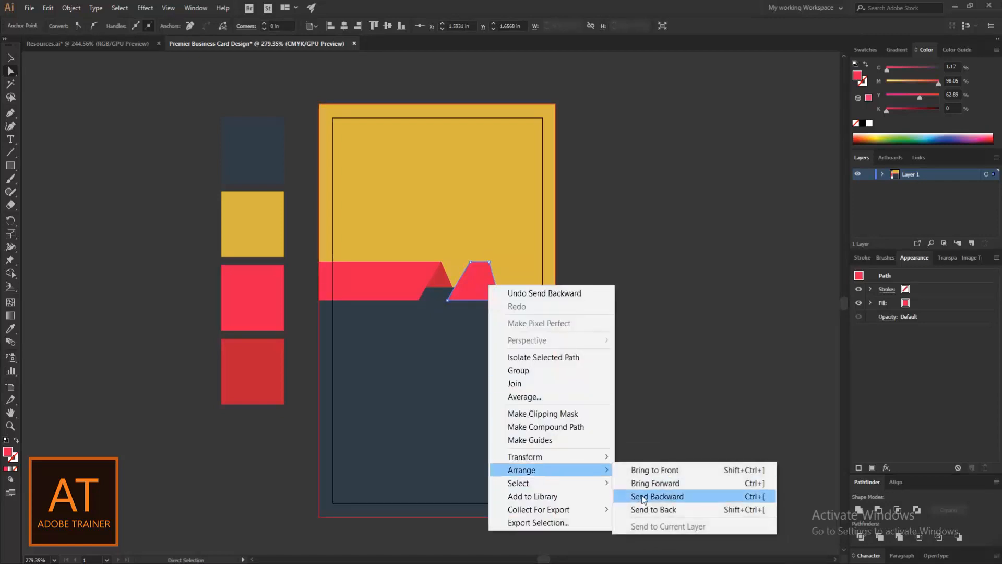
pyautogui.click(642, 497)
pyautogui.rightClick(481, 287)
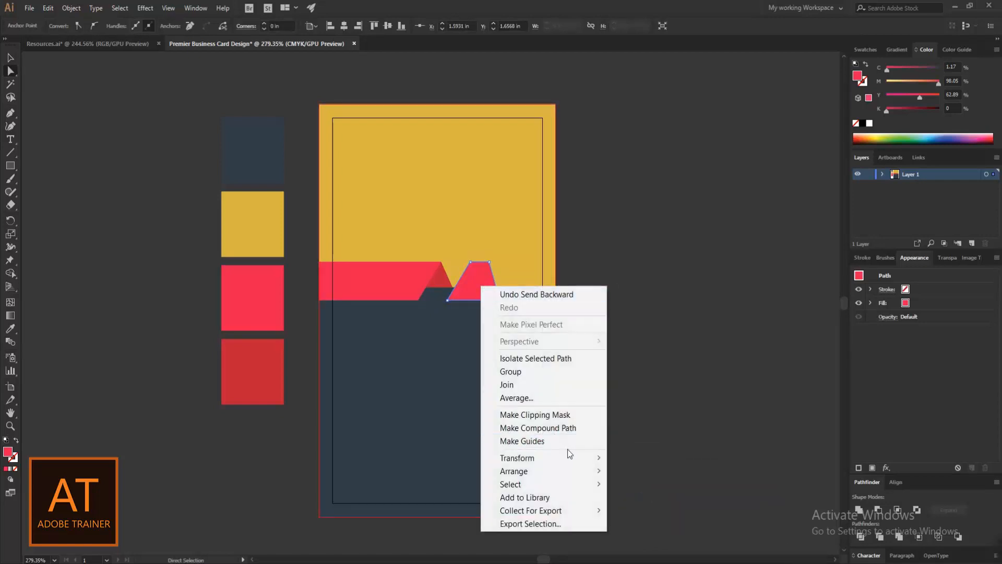
pyautogui.click(648, 497)
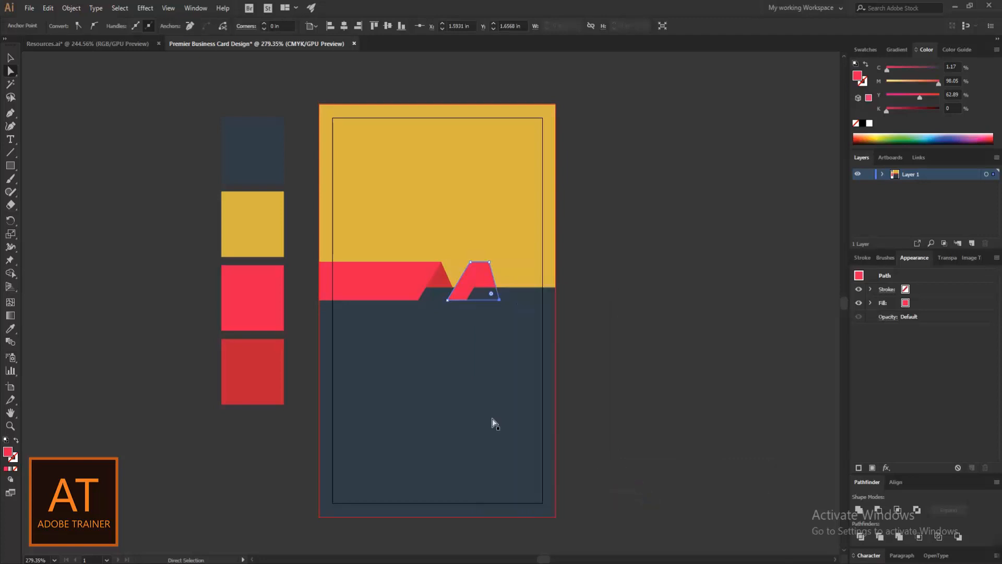
# Step: Recolour the widened strip copy with the darker red swatch using the Eyedropper and deselect it
pyautogui.click(10, 328)
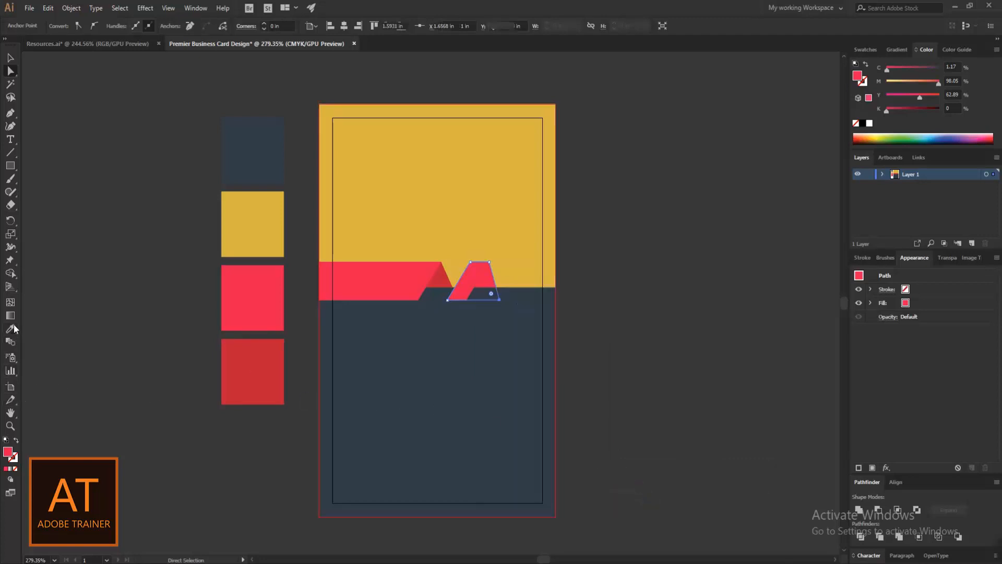
pyautogui.click(275, 393)
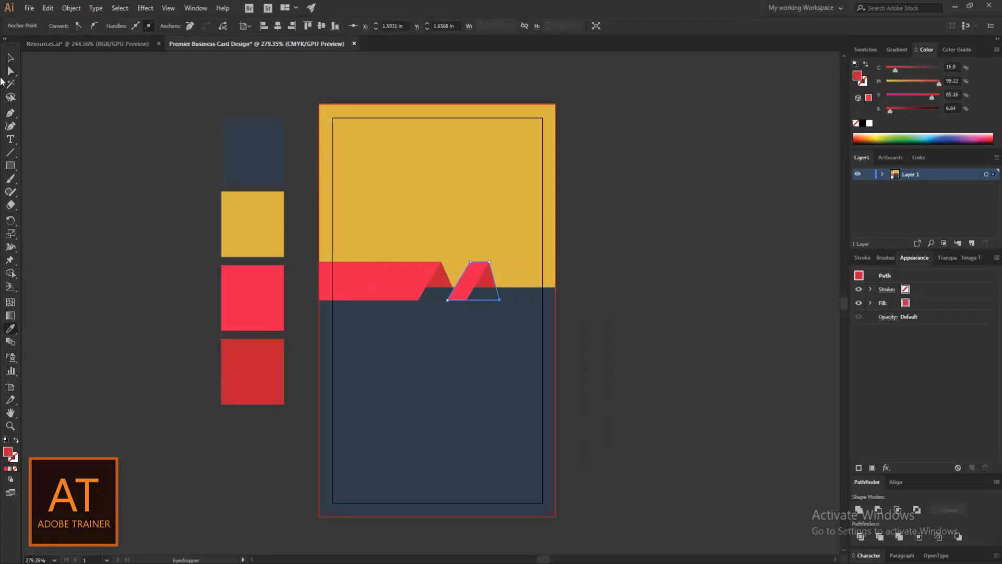
pyautogui.click(9, 74)
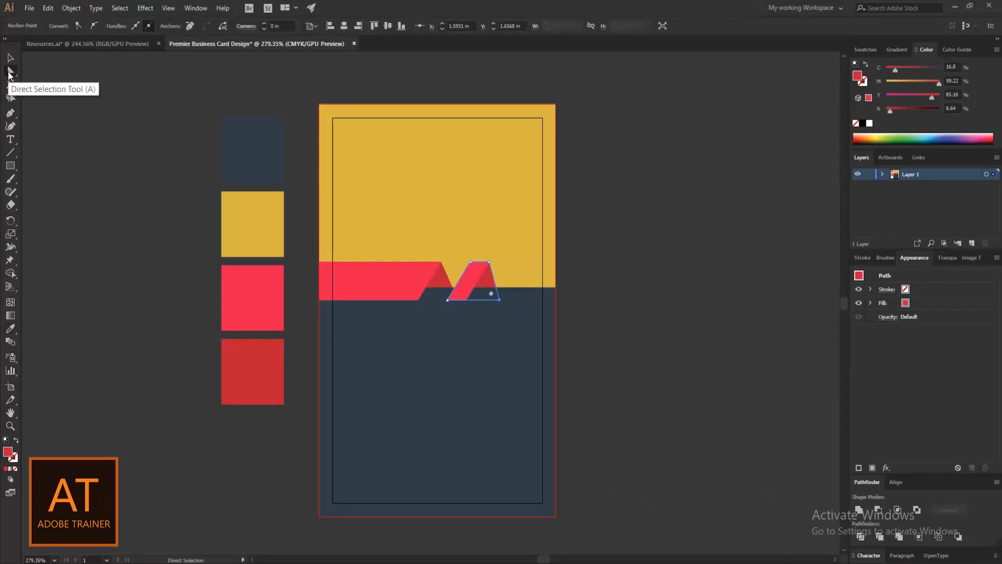
pyautogui.click(650, 363)
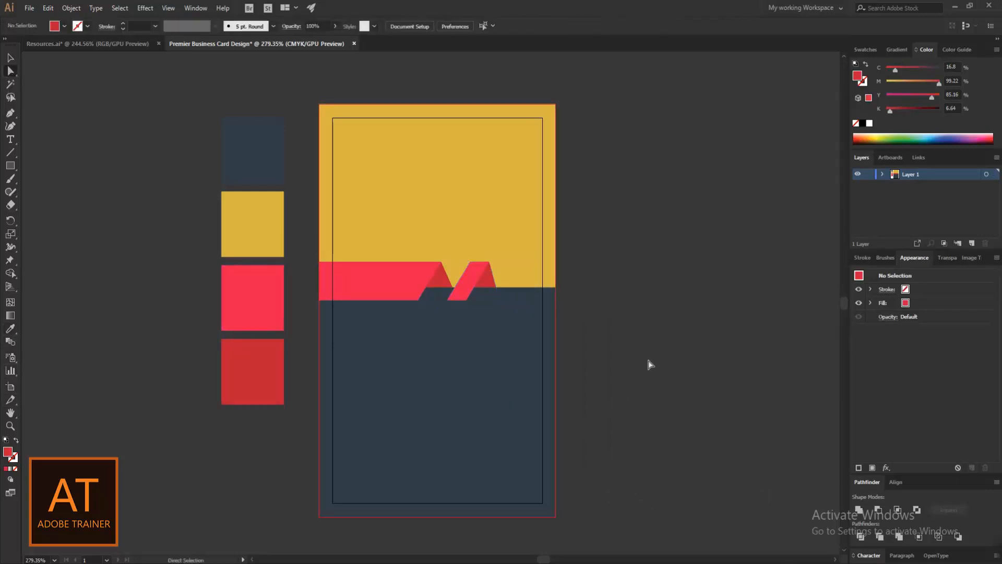
# Step: Select the small slanted strip together with its dark red fold, nudge both down about 0.014 in, and deselect them
pyautogui.click(489, 286)
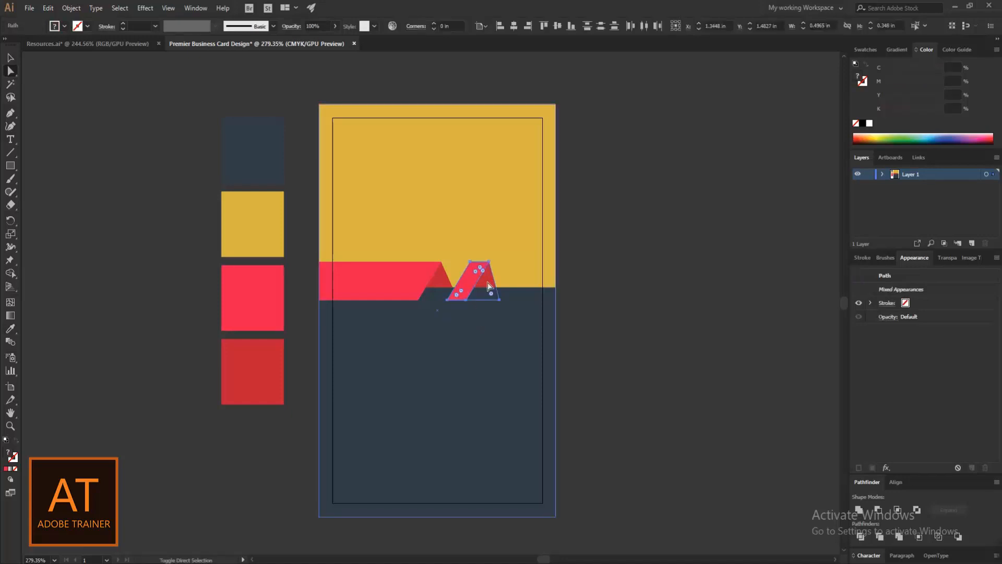
pyautogui.press('Down')
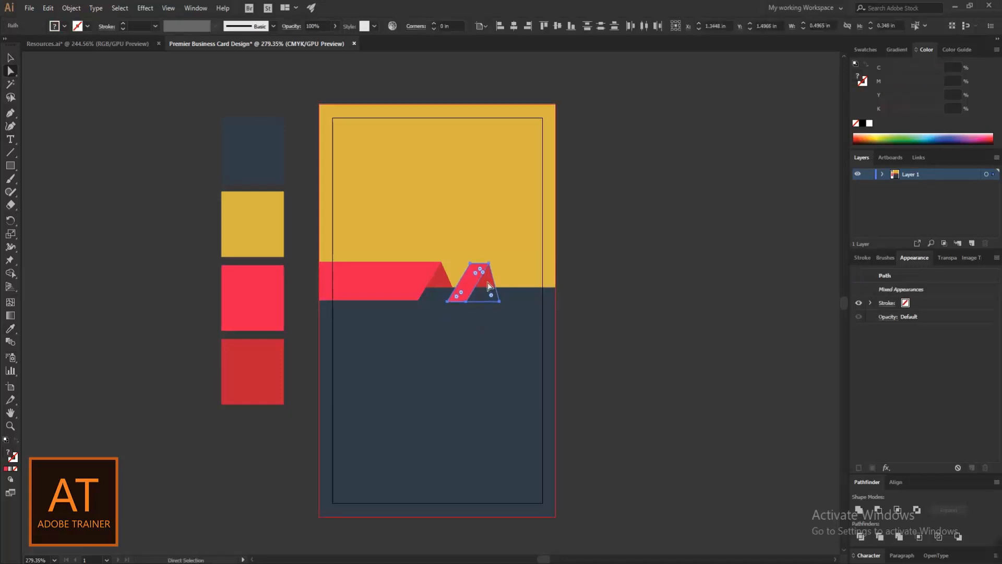
pyautogui.click(674, 368)
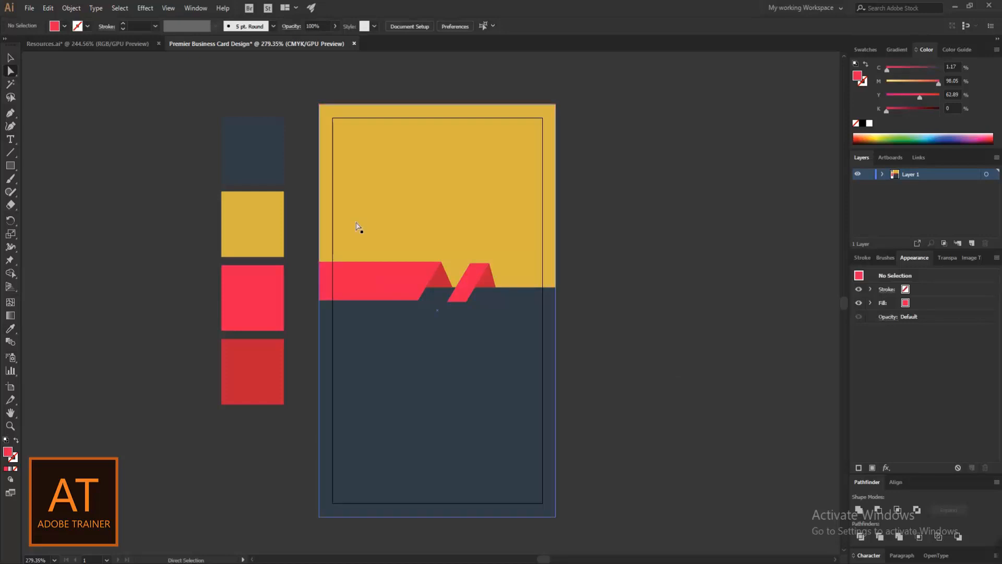
# Step: Examine the finished card reference in Resources.ai to compare the ribbon and layout, and return to the Premier Business Card Design document
pyautogui.click(53, 44)
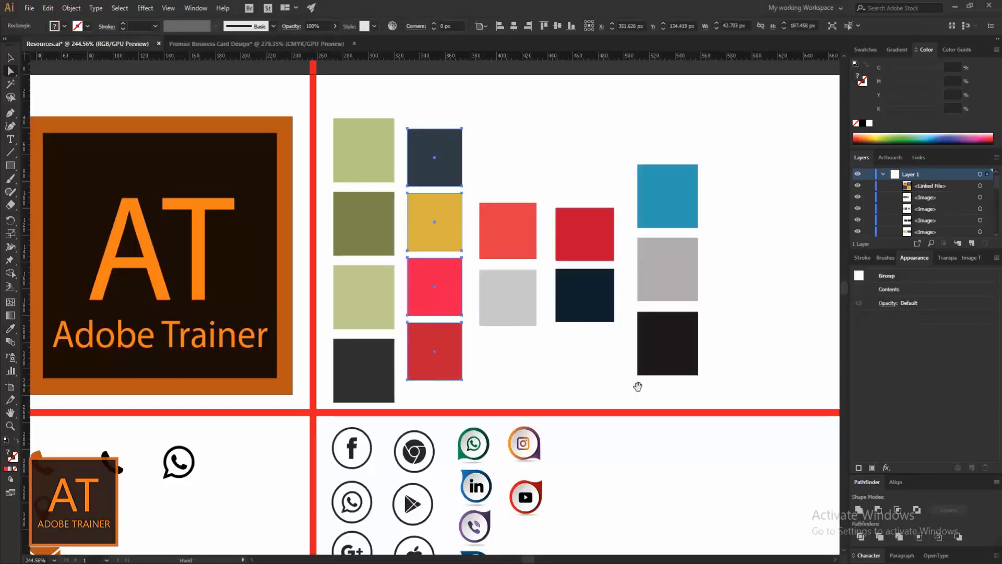
pyautogui.moveTo(637, 387); pyautogui.dragTo(304, 141)
pyautogui.moveTo(749, 431); pyautogui.dragTo(135, 231)
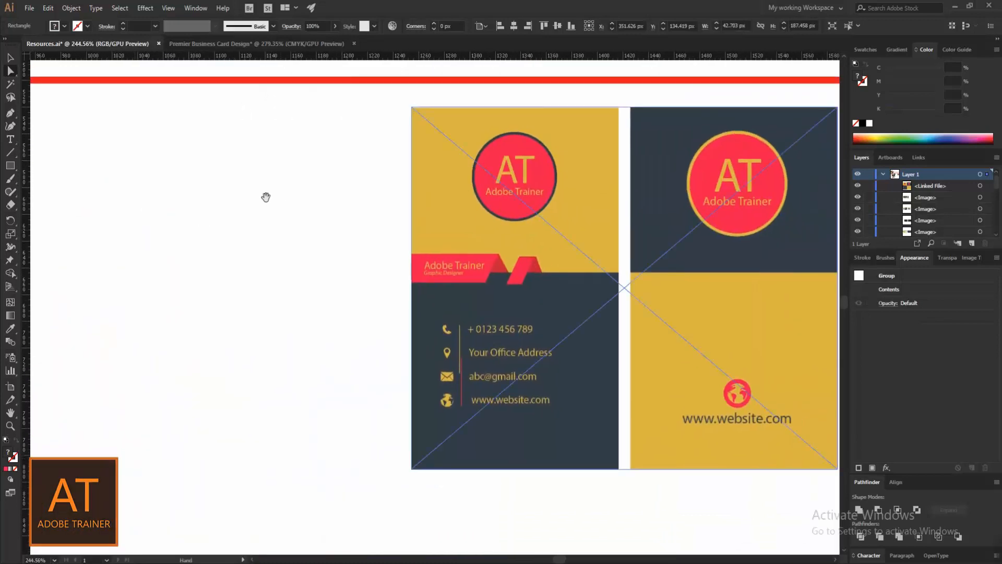
pyautogui.click(275, 101)
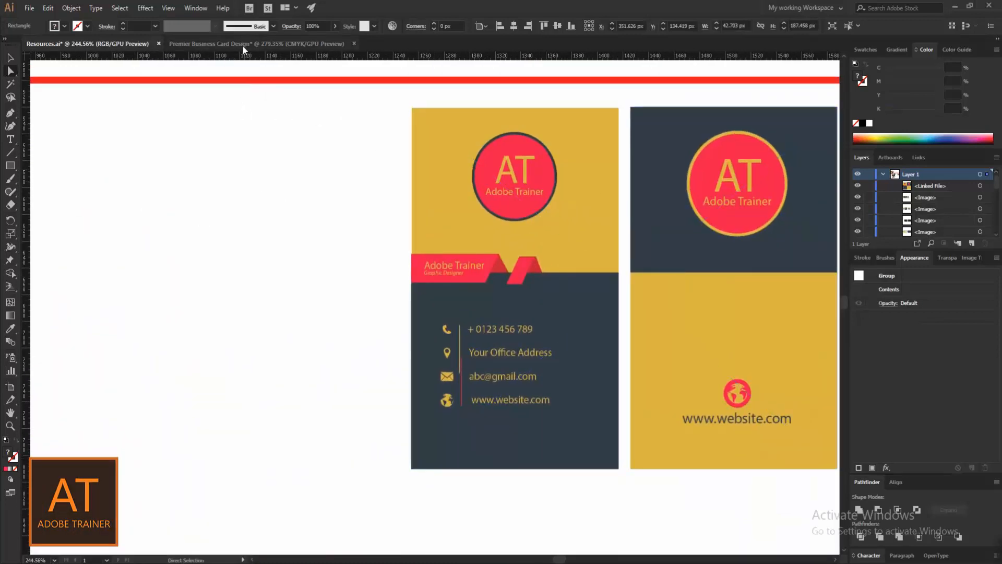
pyautogui.click(242, 45)
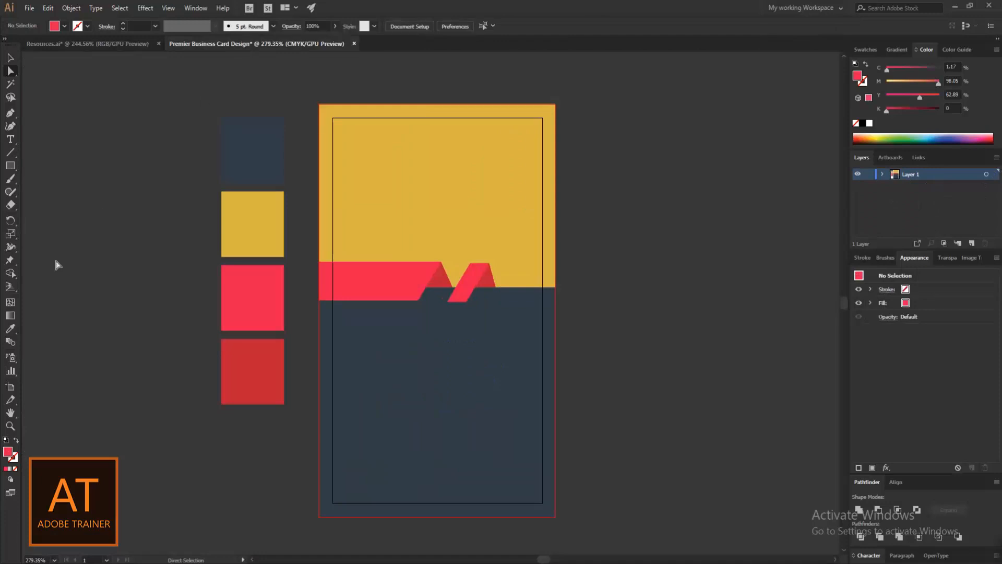
# Step: Draw a red circle about 0.94 in across on the yellow area and centre it horizontally on the artboard
pyautogui.click(11, 168)
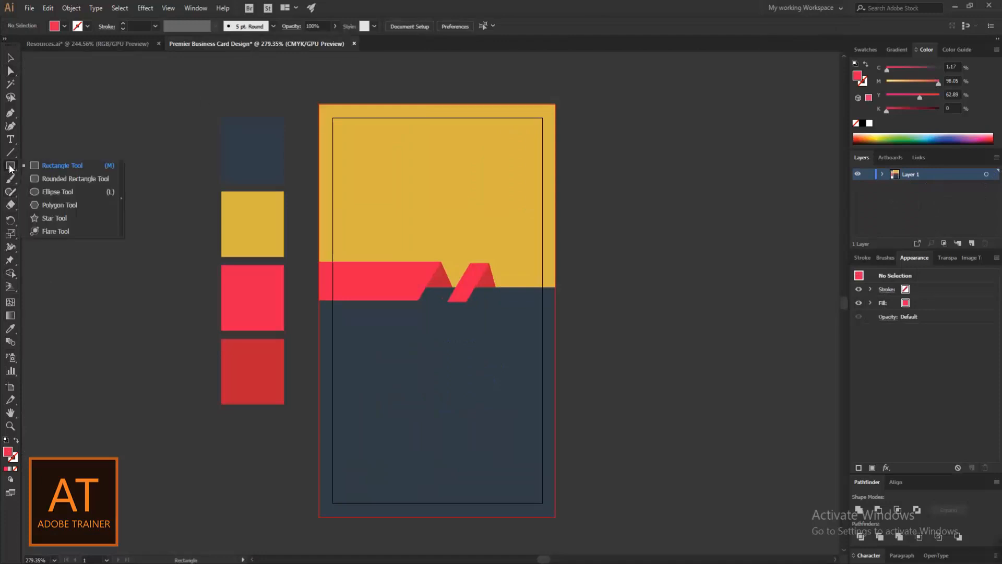
pyautogui.click(63, 192)
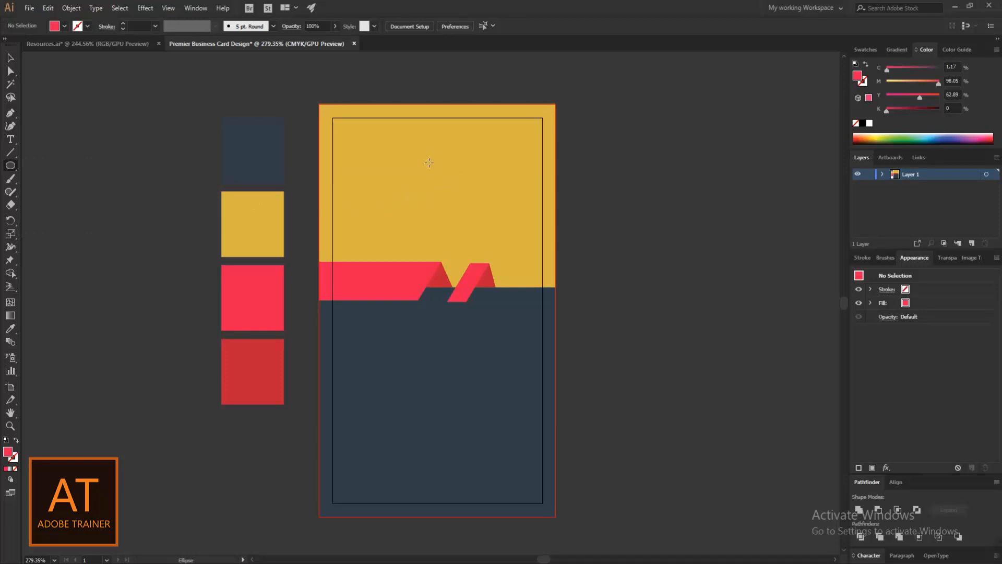
pyautogui.moveTo(454, 190); pyautogui.dragTo(479, 239)
pyautogui.press('v')
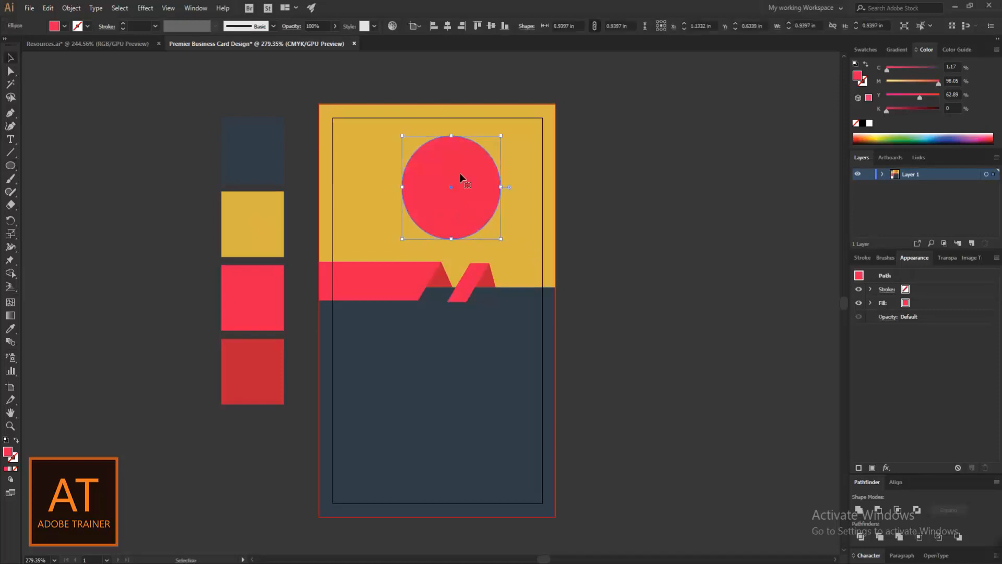
pyautogui.click(447, 26)
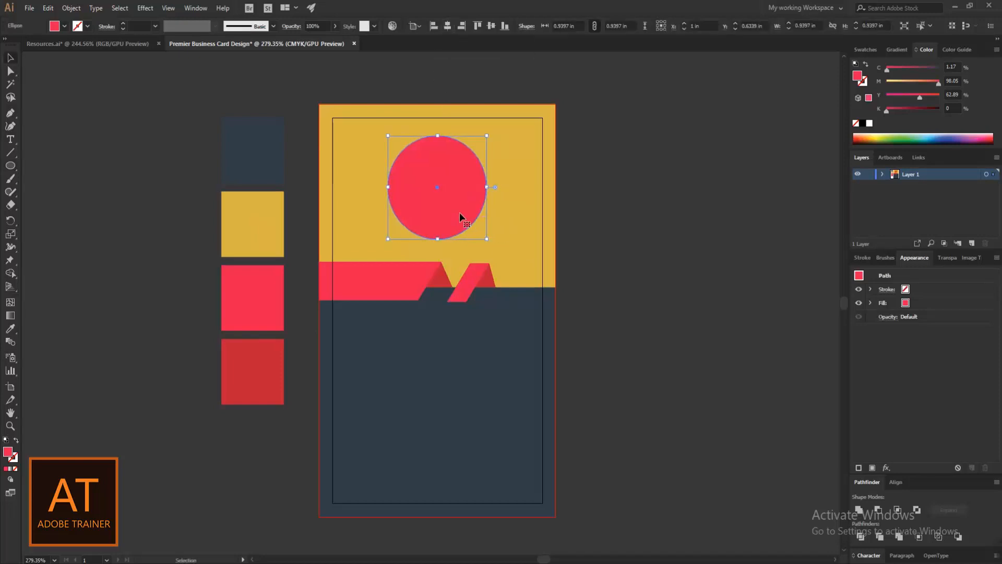
# Step: Paste a copy of the circle behind it, enlarge the copy to about 1 in and fill it with the dark blue swatch
pyautogui.click(47, 8)
pyautogui.click(72, 67)
pyautogui.click(48, 8)
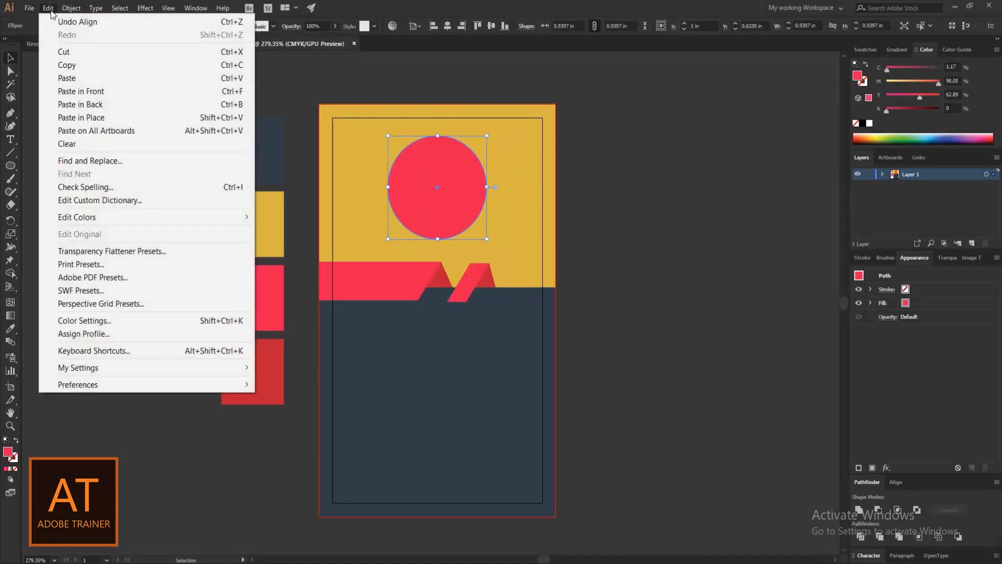
pyautogui.click(119, 108)
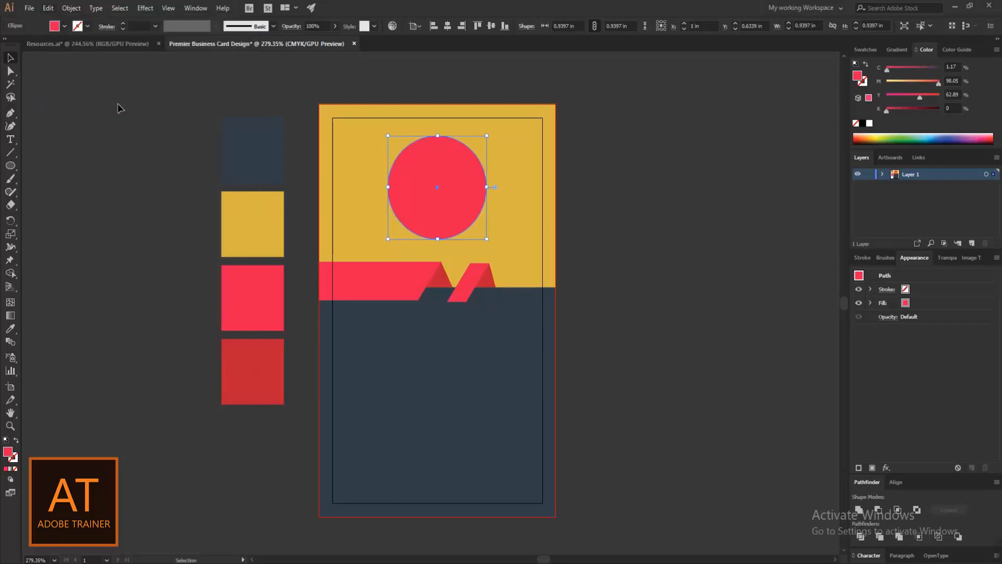
pyautogui.moveTo(485, 238); pyautogui.dragTo(498, 247)
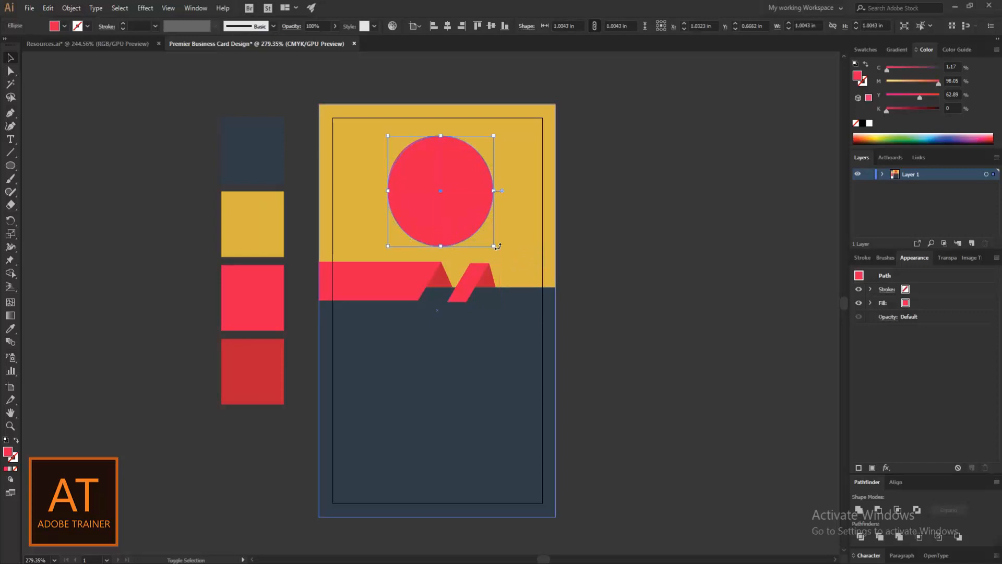
pyautogui.click(11, 330)
pyautogui.click(252, 170)
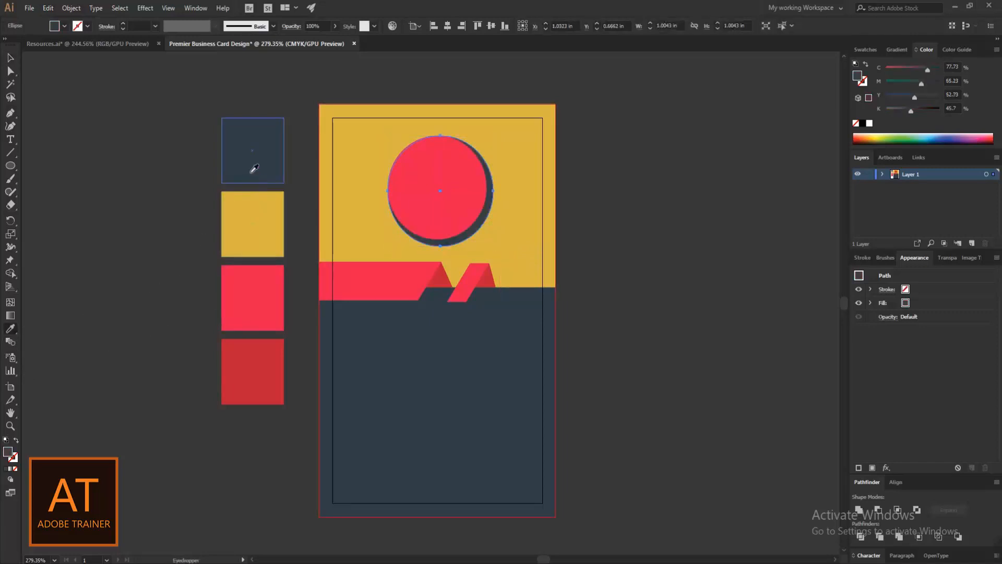
# Step: Centre the dark blue circle horizontally on the artboard and nudge it up about 0.028 in to form an even ring around the red circle
pyautogui.click(447, 28)
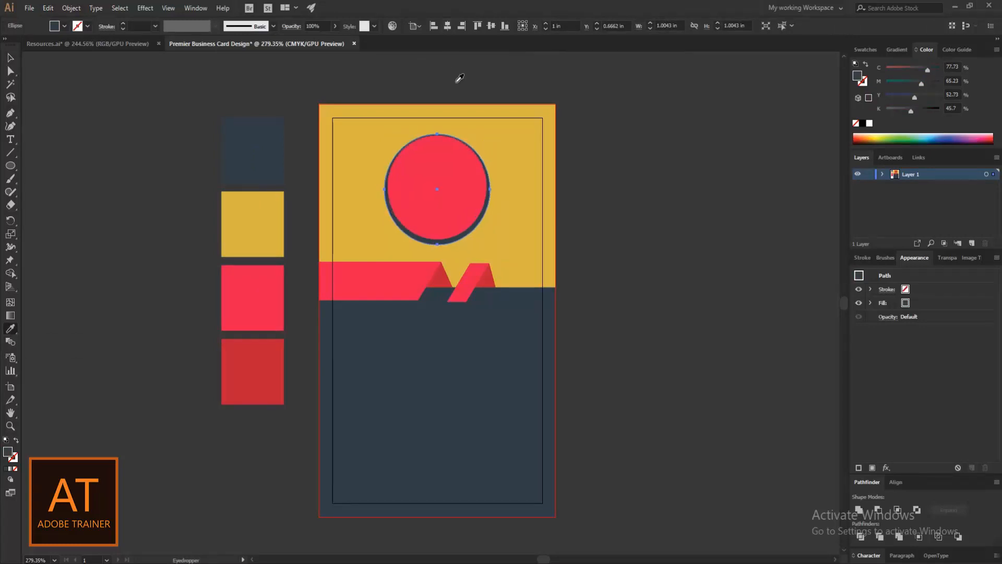
pyautogui.press('Up')
pyautogui.press('Up')
pyautogui.press('Left')
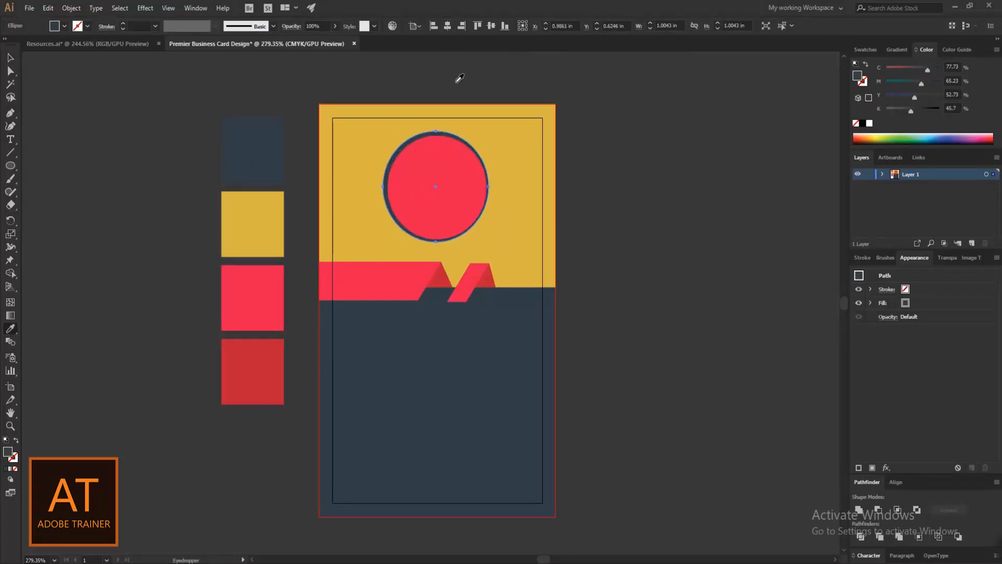
pyautogui.press('Down')
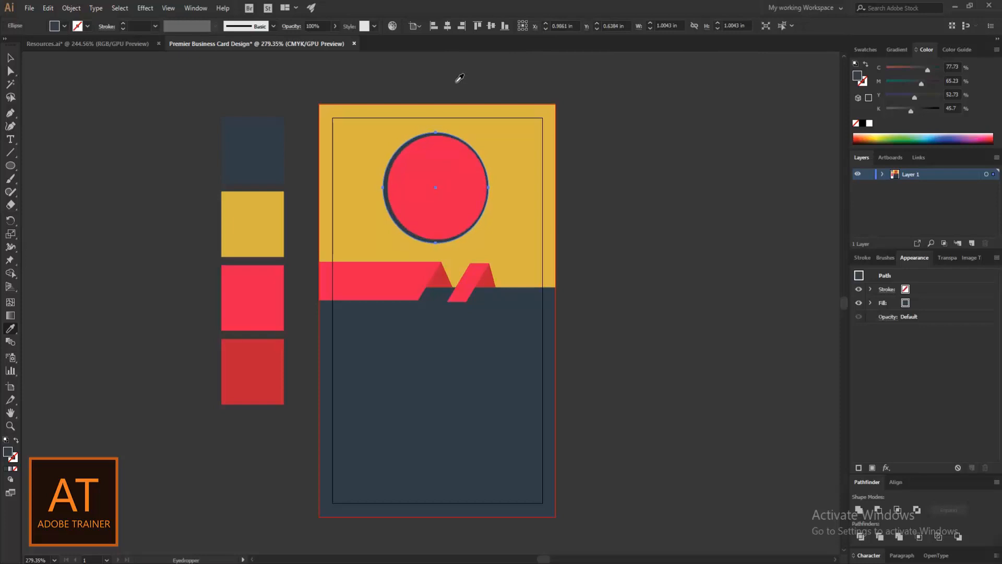
pyautogui.press('Right')
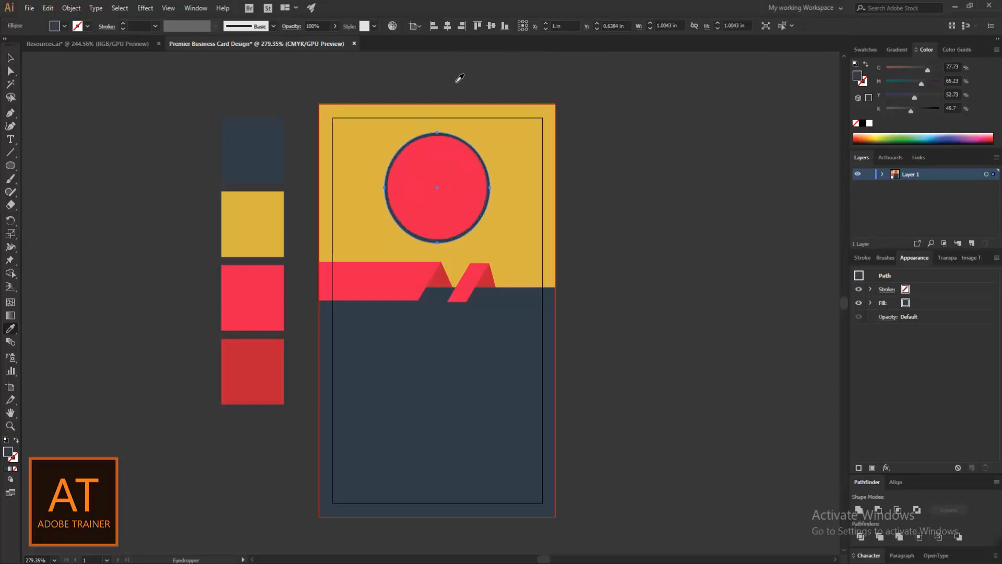
pyautogui.click(10, 58)
pyautogui.click(665, 259)
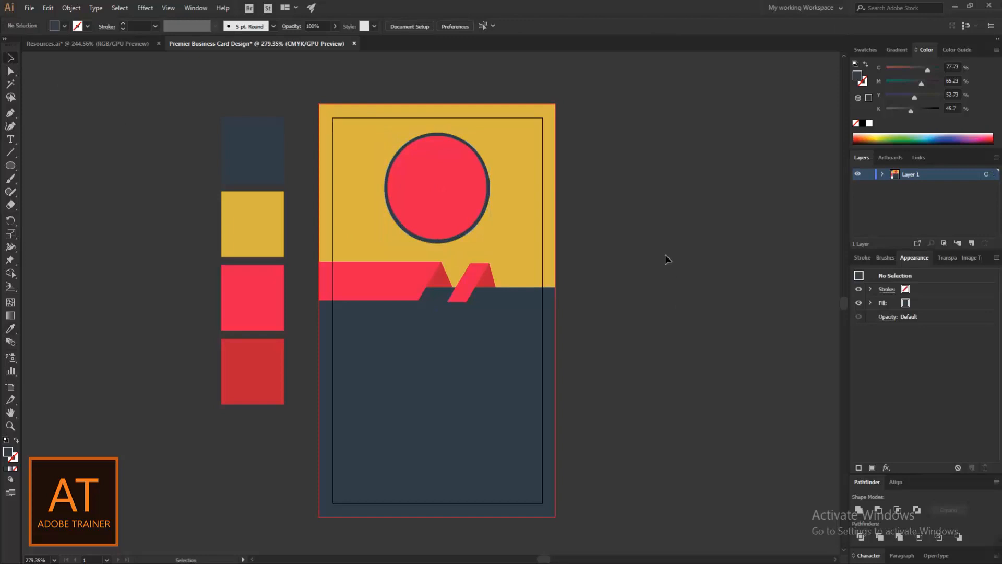
# Step: Try to align the red circle and the dark blue circle vertically, and undo the alignment
pyautogui.click(454, 213)
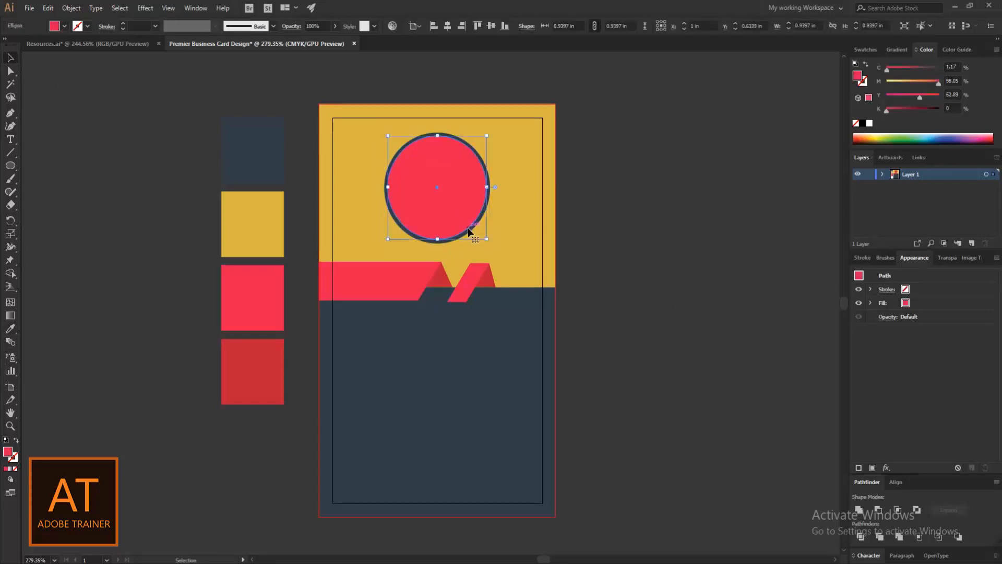
pyautogui.keyDown('shift'); pyautogui.click(471, 224); pyautogui.keyUp('shift')
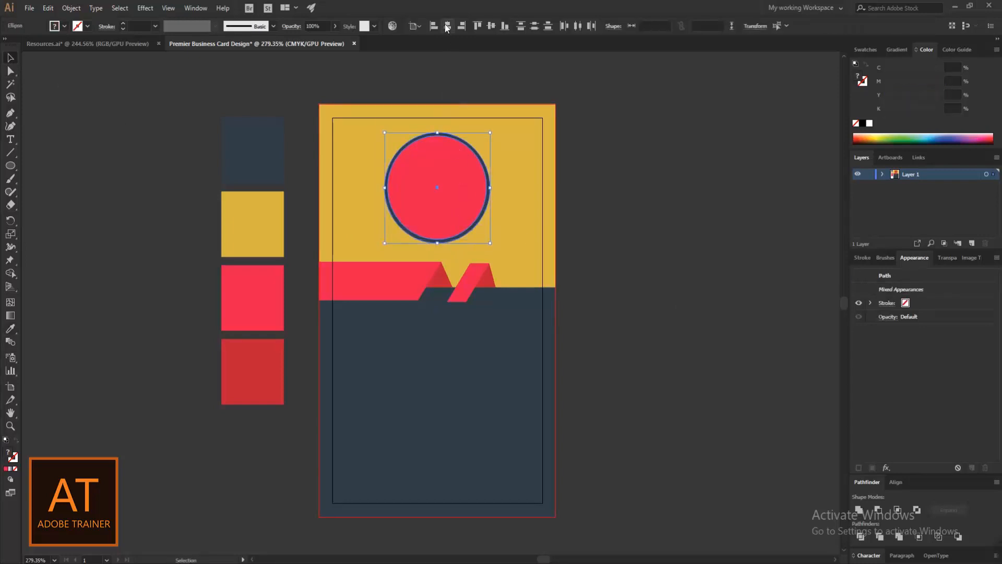
pyautogui.click(495, 30)
pyautogui.click(495, 29)
pyautogui.hotkey('ctrl', 'z')
pyautogui.click(581, 261)
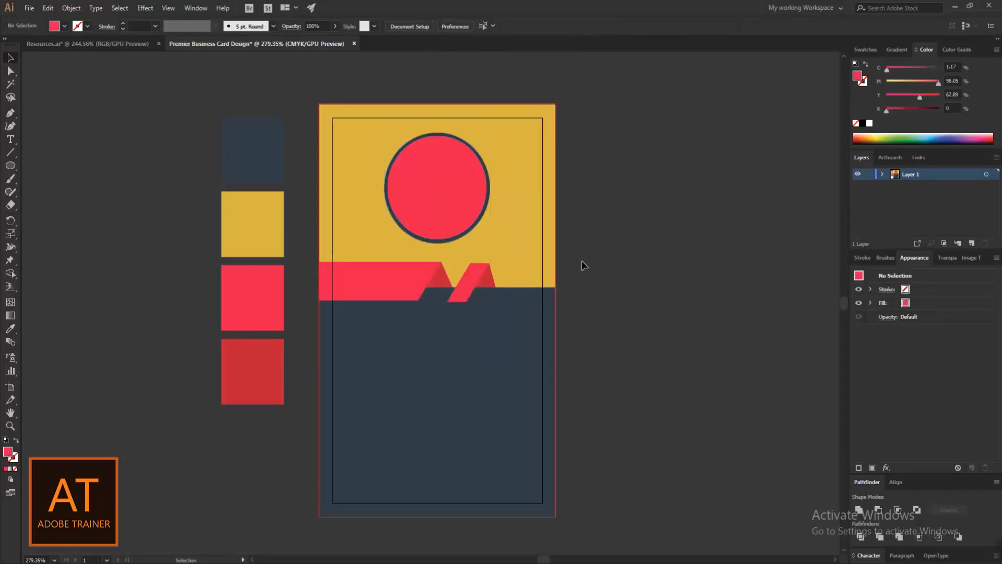
# Step: Copy the AT and Adobe Trainer logo text from Resources.ai and paste it into the Premier Business Card Design document
pyautogui.click(141, 48)
pyautogui.moveTo(231, 175); pyautogui.dragTo(438, 360)
pyautogui.moveTo(130, 203); pyautogui.dragTo(410, 422)
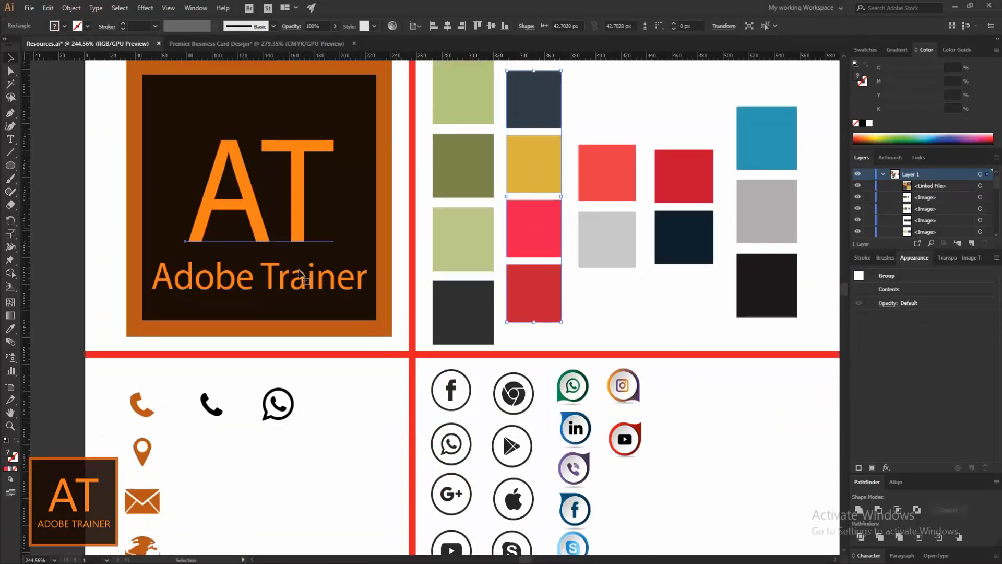
pyautogui.click(304, 287)
pyautogui.keyDown('shift'); pyautogui.click(304, 287); pyautogui.keyUp('shift')
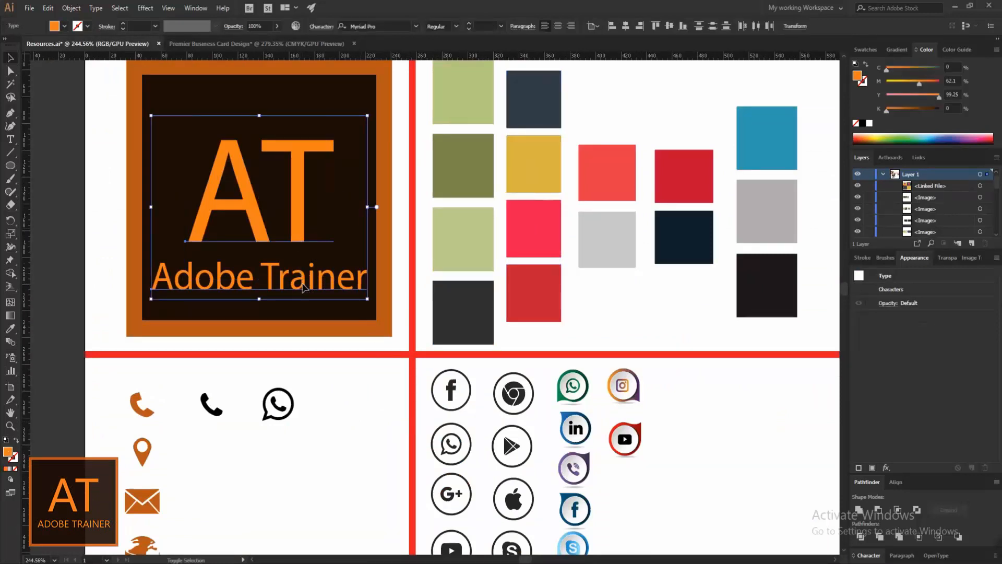
pyautogui.click(277, 45)
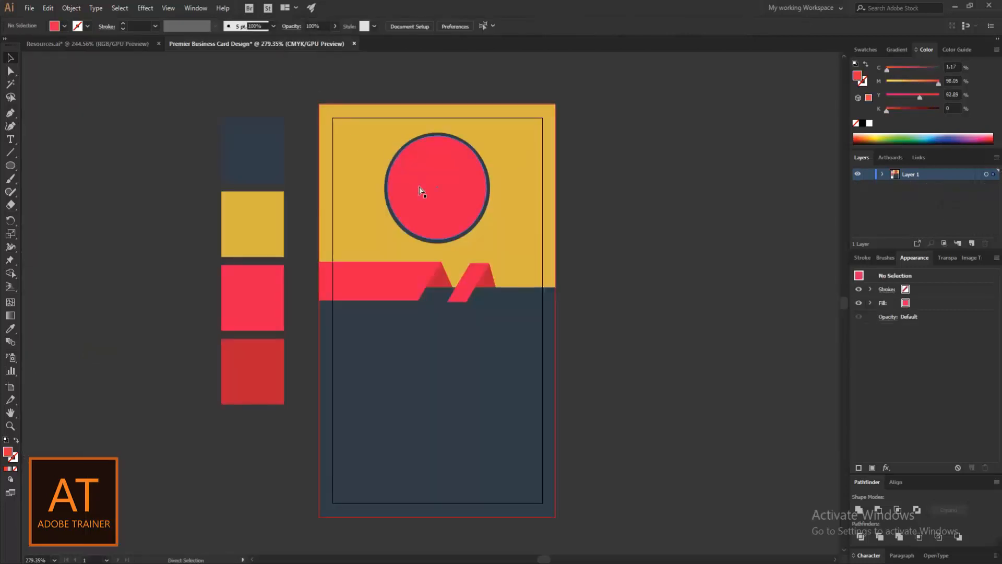
pyautogui.hotkey('ctrl', 'v')
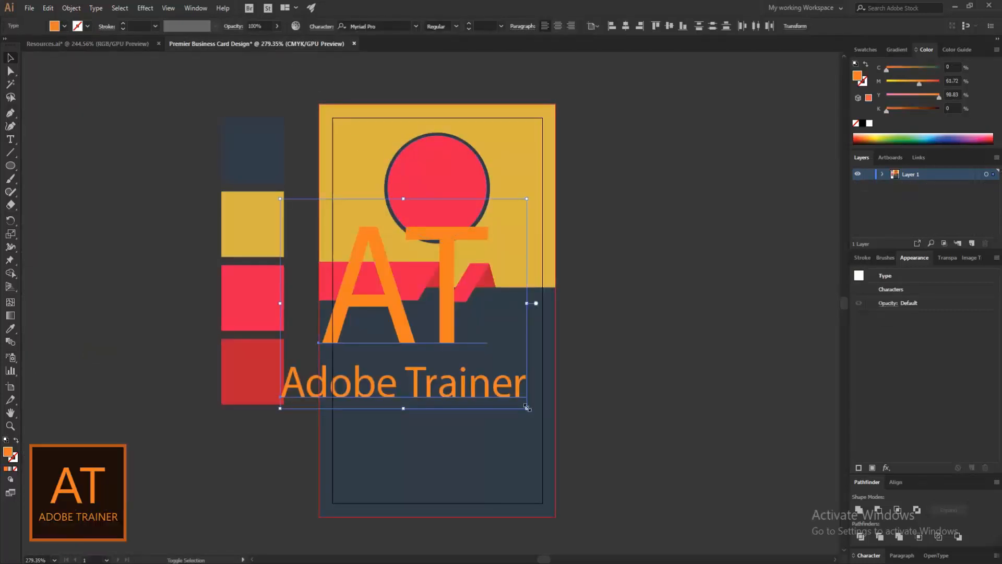
# Step: Scale down the pasted logo text, place it inside the red circle, and deselect it
pyautogui.moveTo(525, 408); pyautogui.dragTo(388, 287)
pyautogui.moveTo(350, 244); pyautogui.dragTo(456, 182)
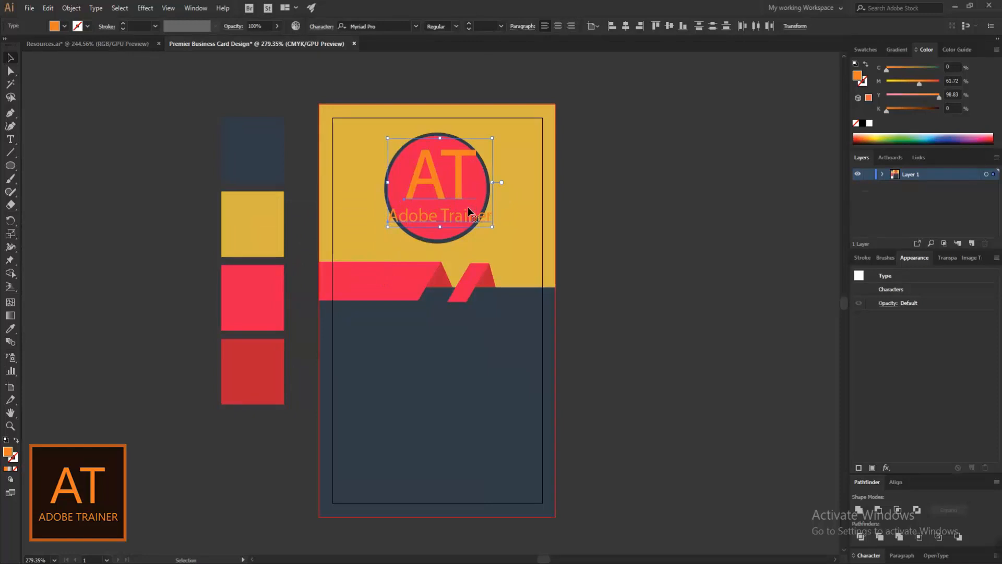
pyautogui.moveTo(490, 225); pyautogui.dragTo(472, 209)
pyautogui.moveTo(446, 179); pyautogui.dragTo(451, 187)
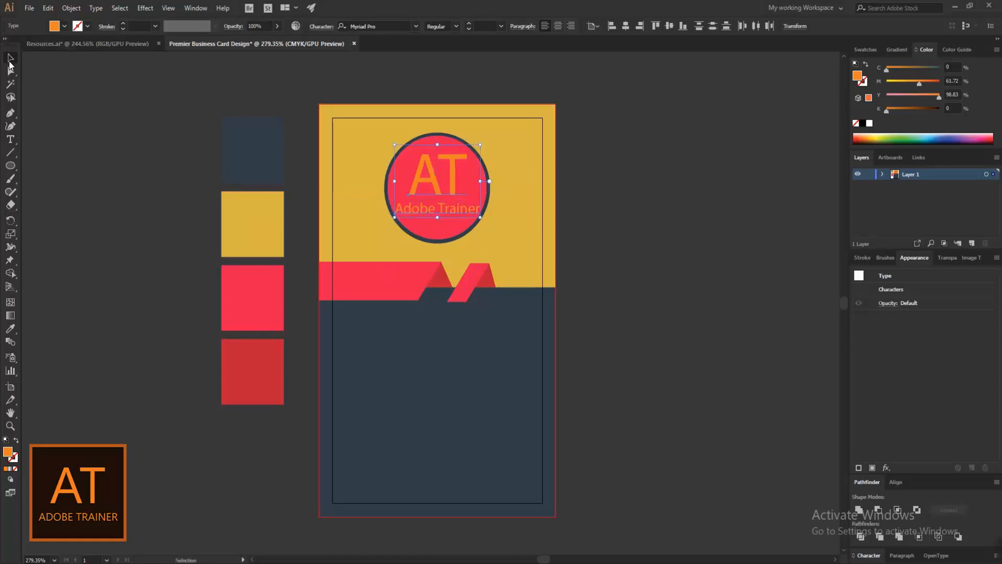
pyautogui.click(575, 244)
# Step: Centre the AT and Adobe Trainer texts horizontally on the artboard, reducing the Adobe Trainer line to about 9.87 pt
pyautogui.click(443, 192)
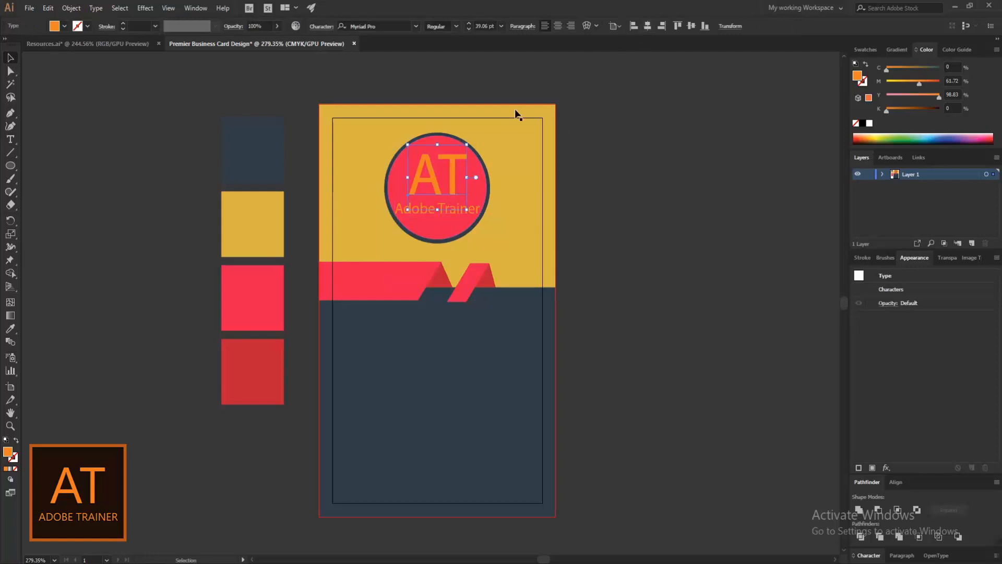
pyautogui.click(428, 209)
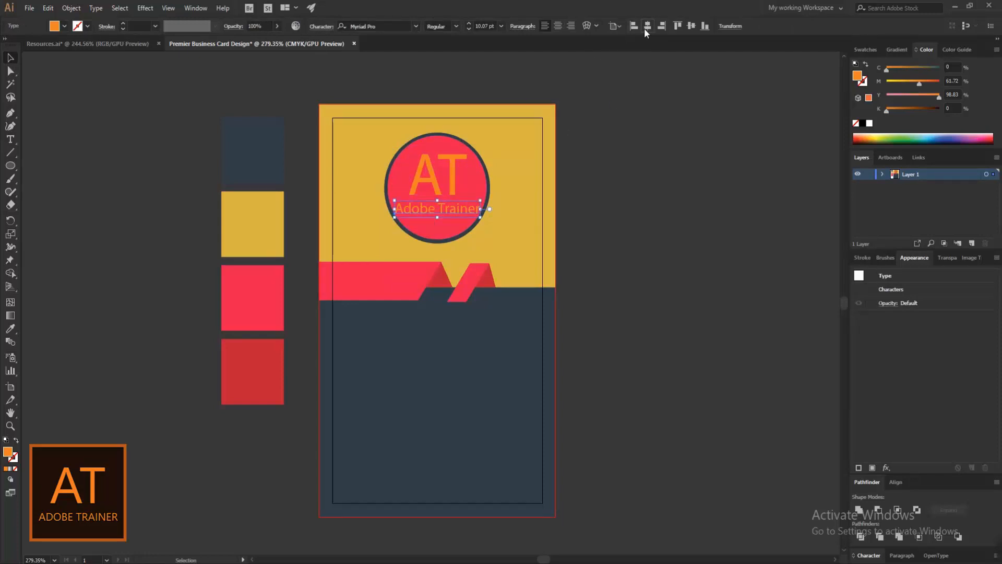
pyautogui.click(648, 174)
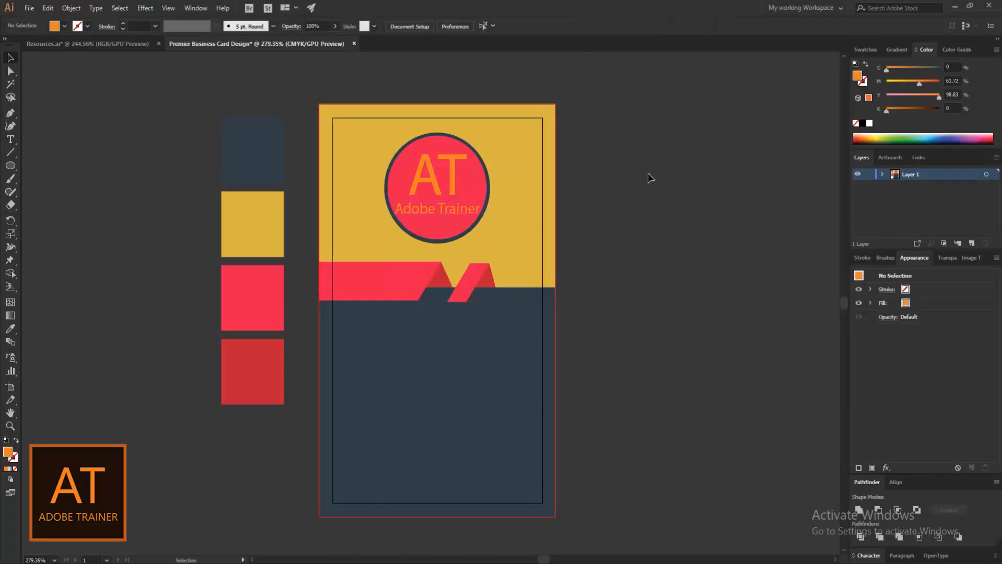
pyautogui.click(468, 213)
pyautogui.moveTo(479, 217); pyautogui.dragTo(478, 217)
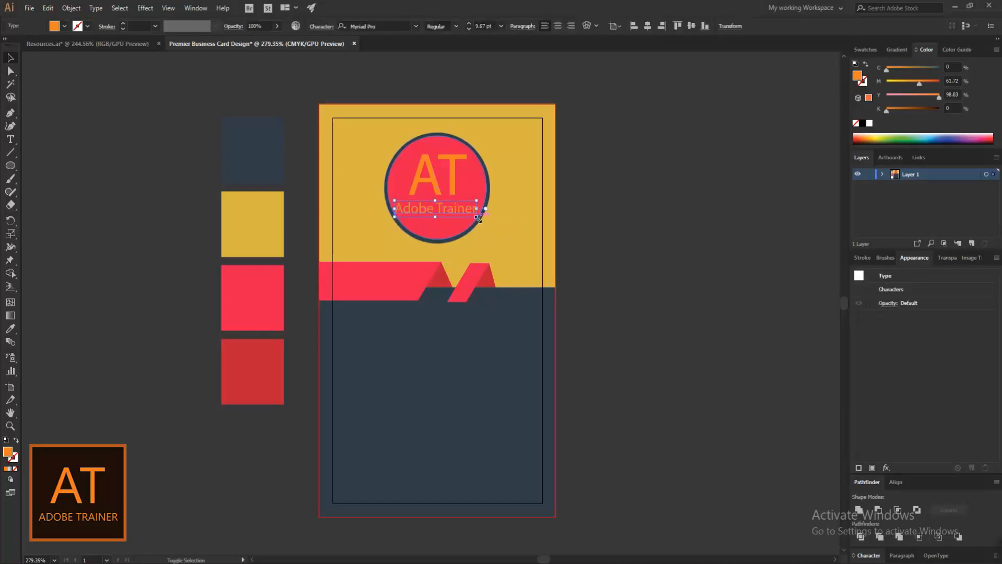
pyautogui.click(598, 163)
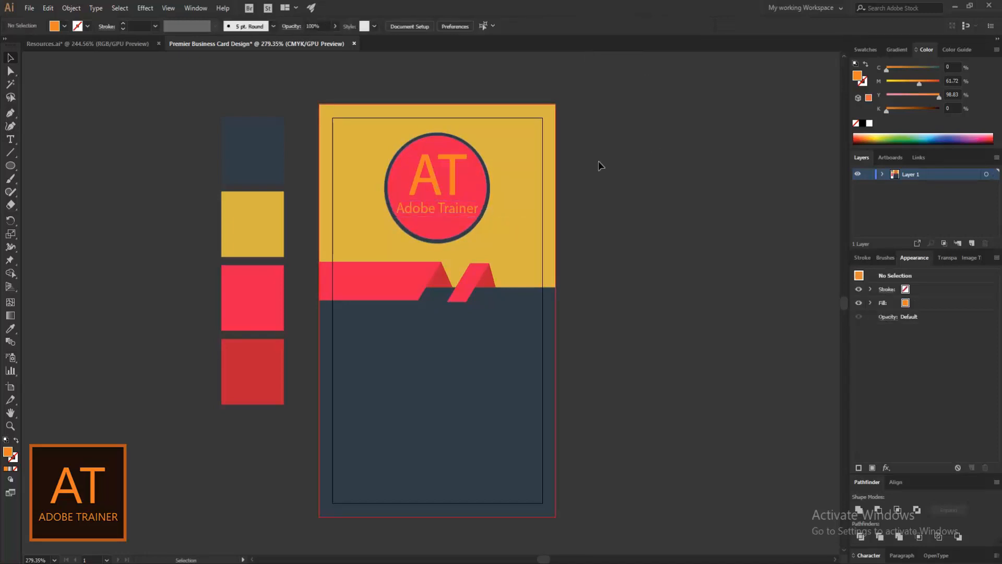
# Step: Examine the logo, ribbon text and contact details on the finished card in Resources.ai, and return to the Premier Business Card Design document
pyautogui.click(149, 45)
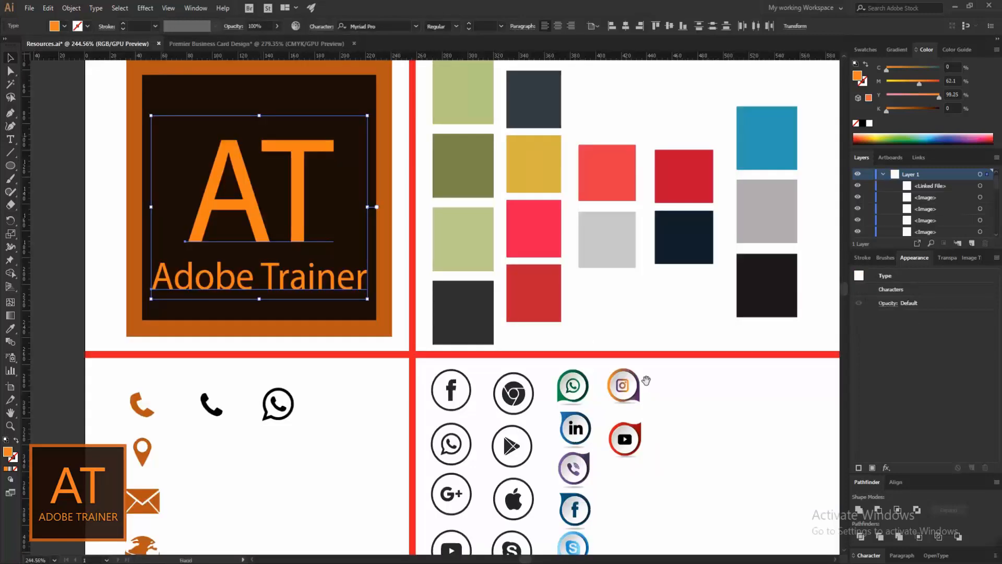
pyautogui.moveTo(540, 323); pyautogui.dragTo(492, 295)
pyautogui.moveTo(678, 454); pyautogui.dragTo(206, 129)
pyautogui.moveTo(628, 372); pyautogui.dragTo(92, 40)
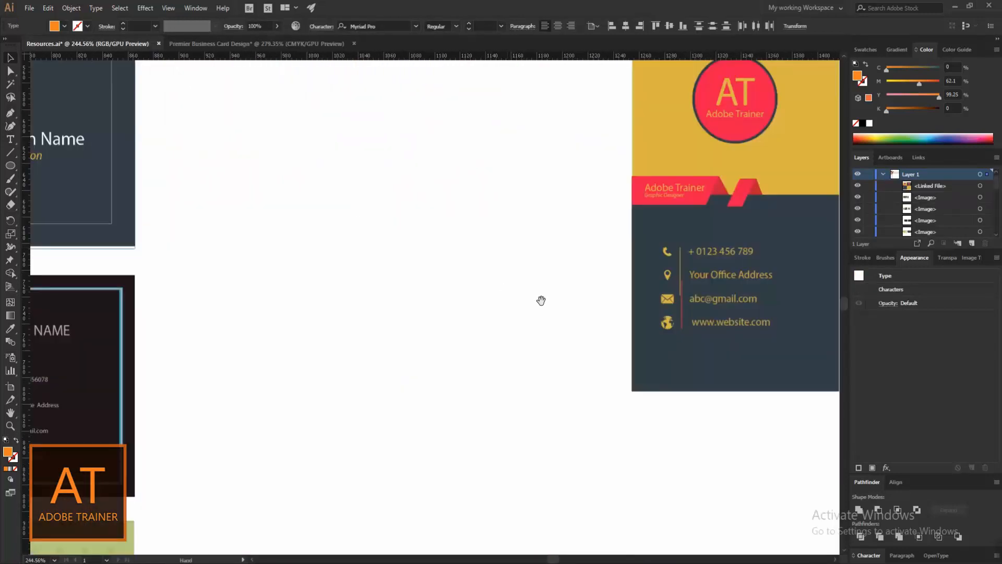
pyautogui.moveTo(541, 299); pyautogui.dragTo(256, 344)
pyautogui.moveTo(397, 268); pyautogui.dragTo(384, 331)
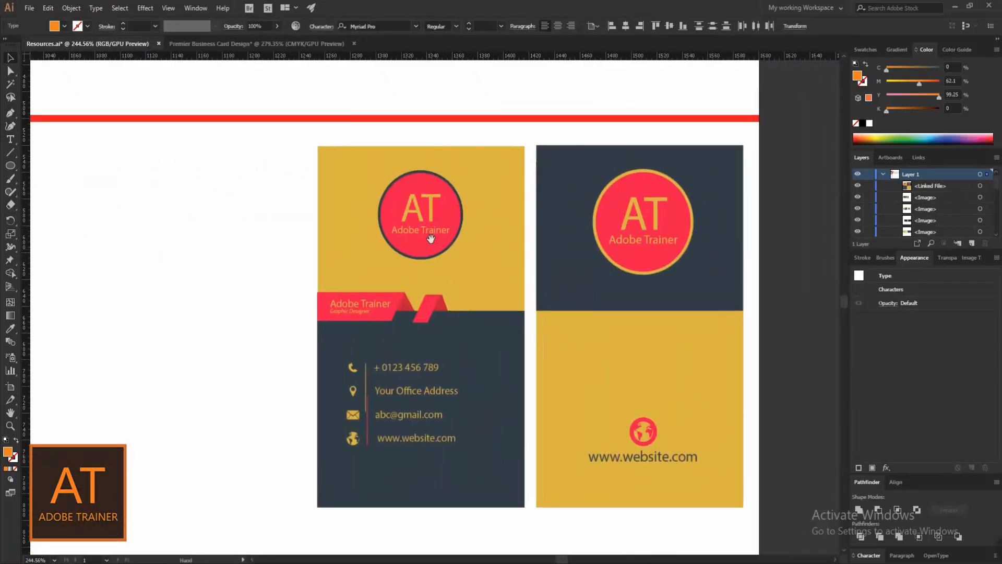
pyautogui.press('v')
pyautogui.click(400, 256)
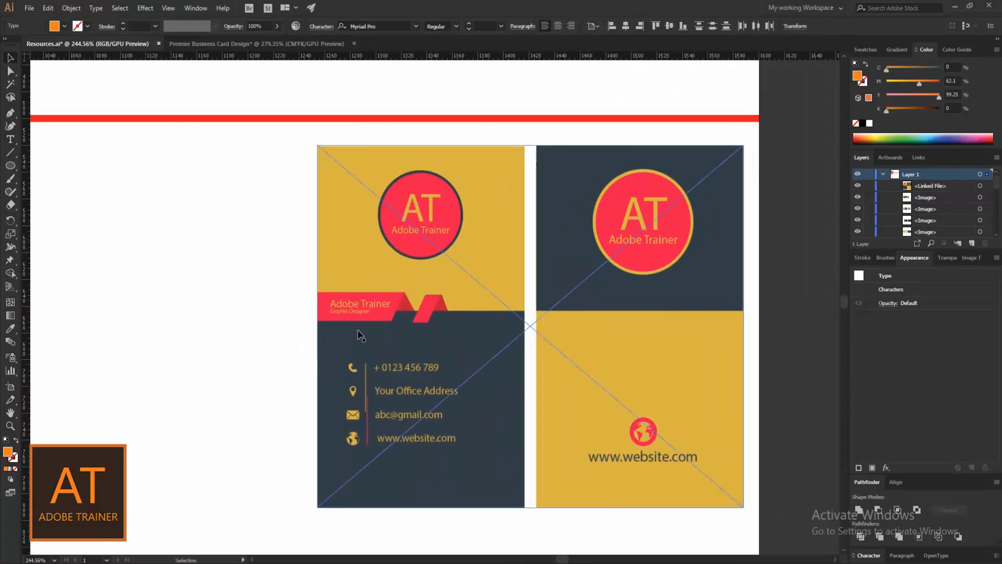
pyautogui.click(224, 379)
pyautogui.click(281, 46)
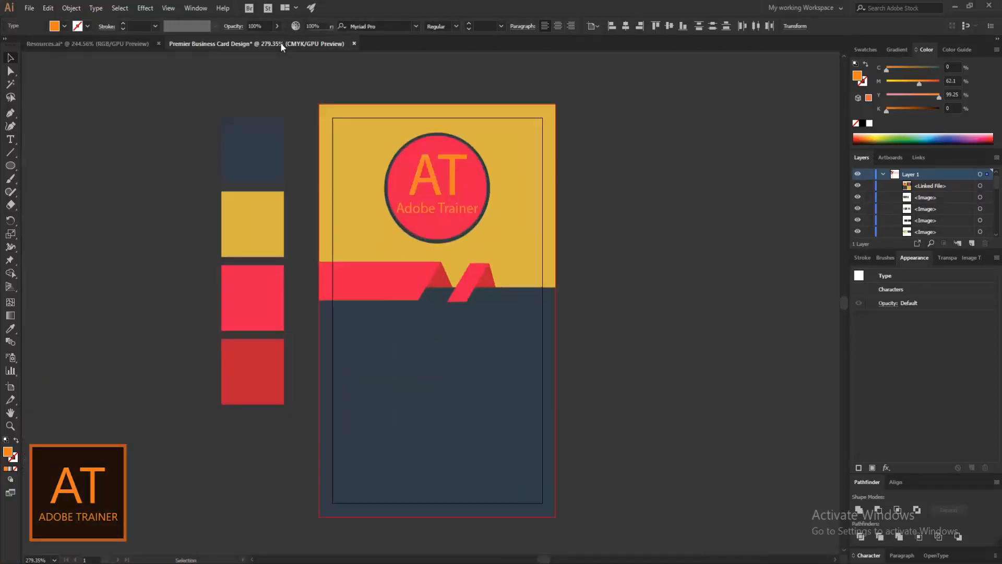
# Step: Add an Adobe Trainer text line over the red ribbon, starting at the card's inner margin
pyautogui.moveTo(330, 403); pyautogui.dragTo(284, 398)
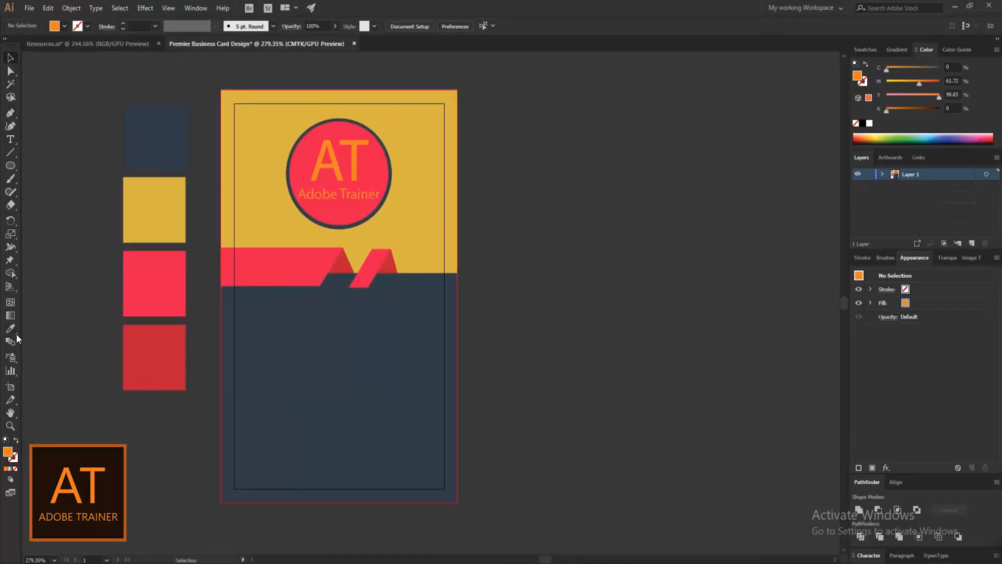
pyautogui.click(11, 140)
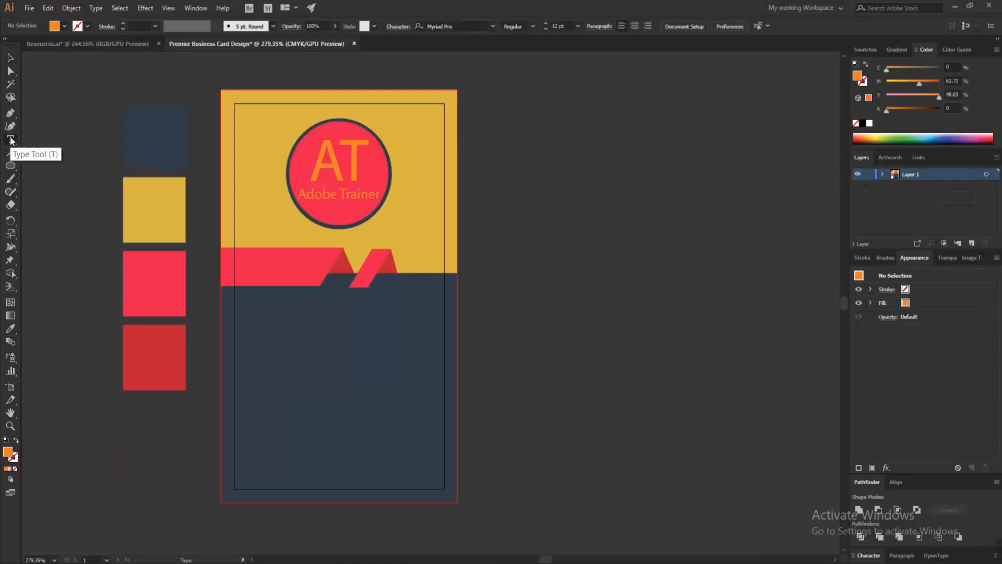
pyautogui.click(240, 264)
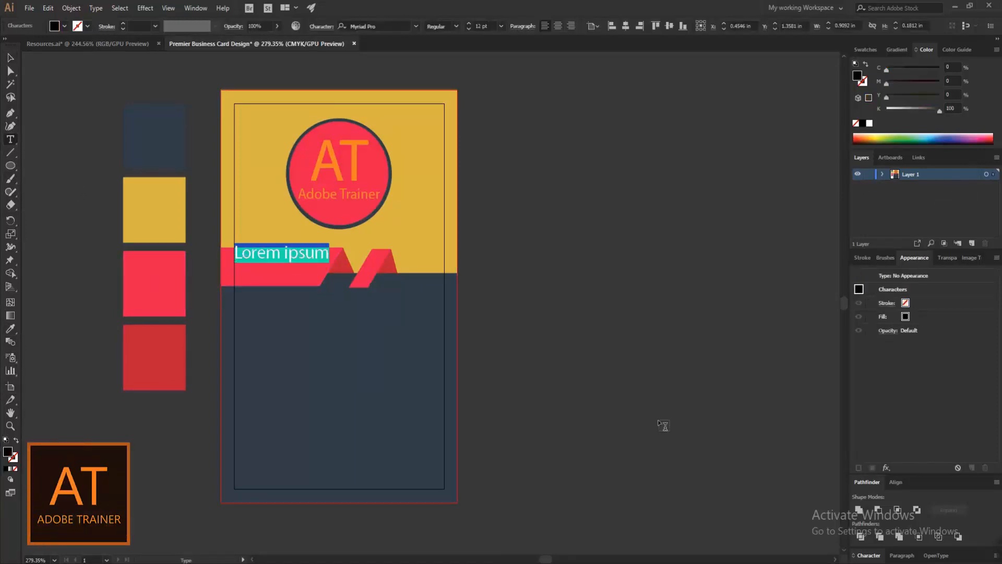
pyautogui.write('Ad')
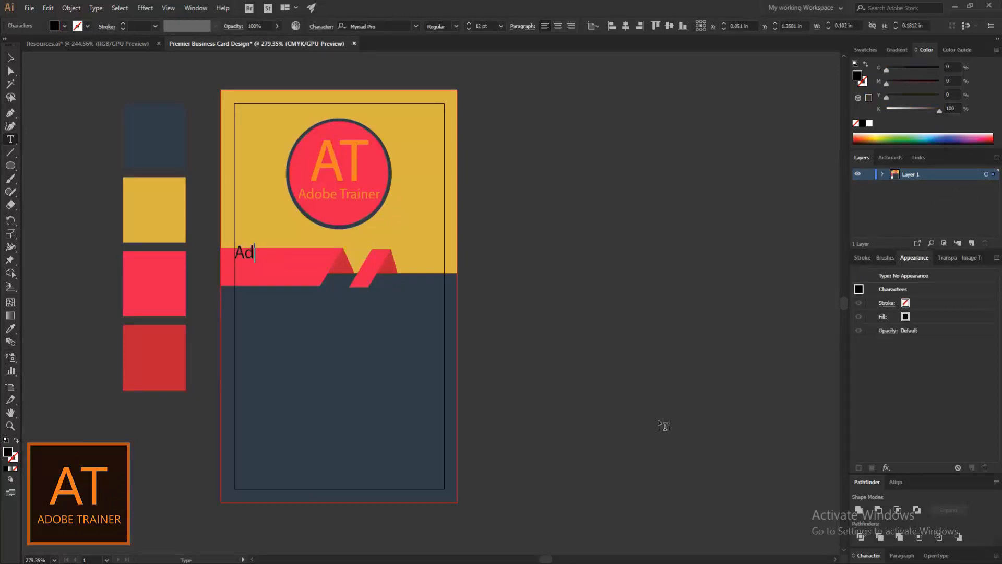
pyautogui.write('obe Trainer')
# Step: Colour the ribbon's Adobe Trainer text with the card's yellow and scale it to about 9.85 pt inside the red ribbon
pyautogui.moveTo(336, 253); pyautogui.dragTo(235, 252)
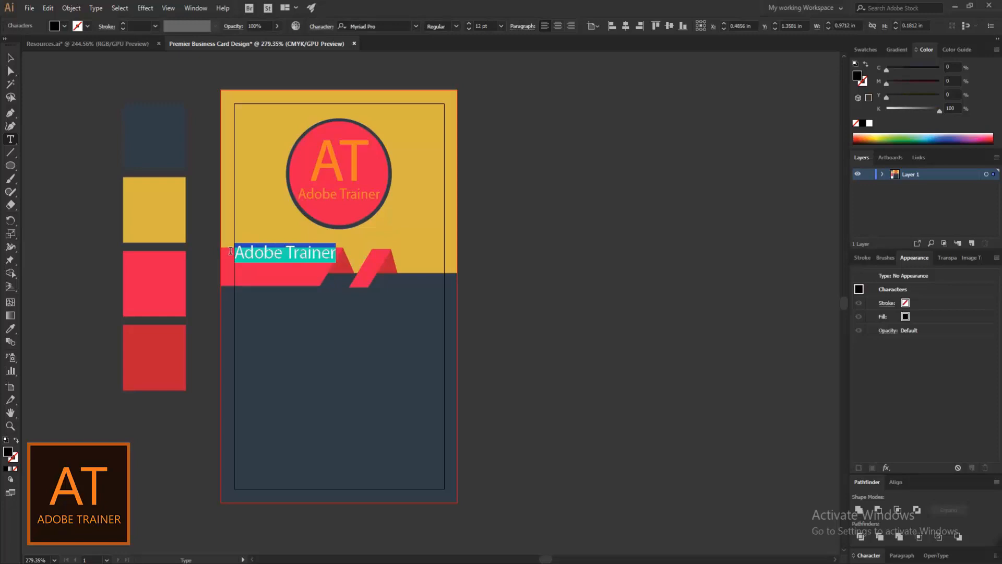
pyautogui.click(10, 328)
pyautogui.click(256, 196)
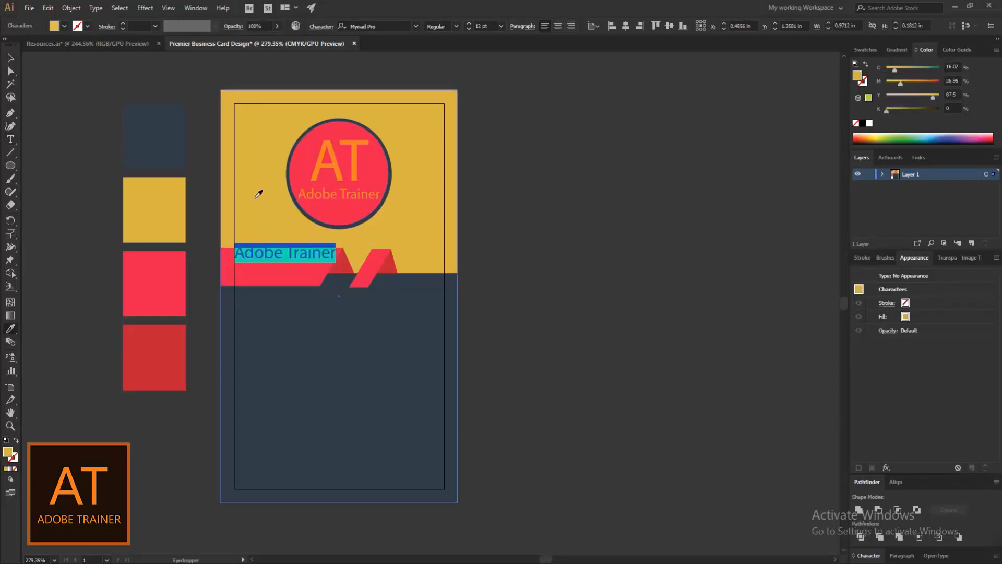
pyautogui.click(10, 58)
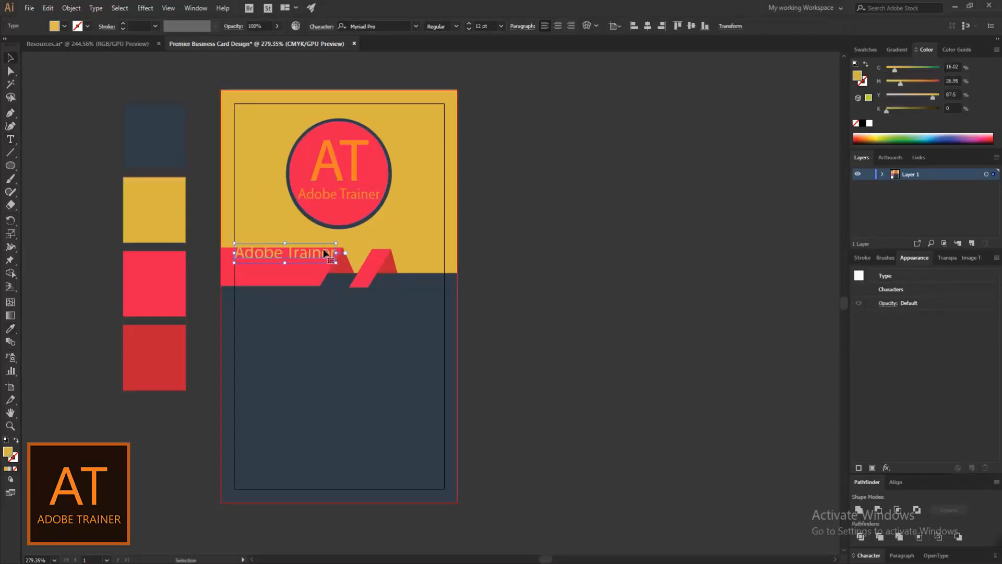
pyautogui.moveTo(312, 263)
pyautogui.mouseDown()
pyautogui.moveTo(313, 274)
pyautogui.moveTo(339, 274)
pyautogui.moveTo(309, 265)
pyautogui.mouseUp()
pyautogui.click(509, 348)
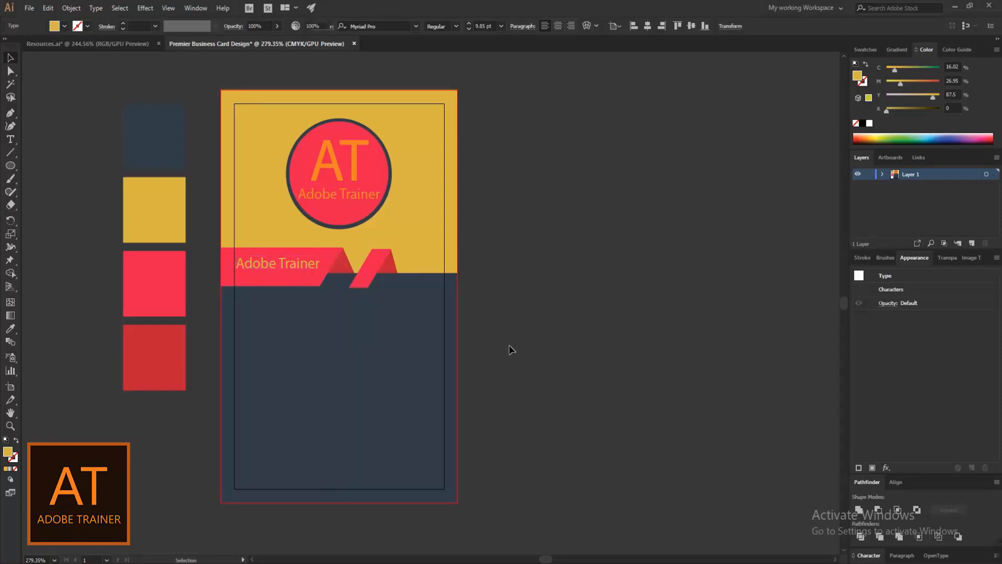
# Step: Add a second text line reading Graphic Designer on the red ribbon, starting at the inner margin
pyautogui.click(10, 139)
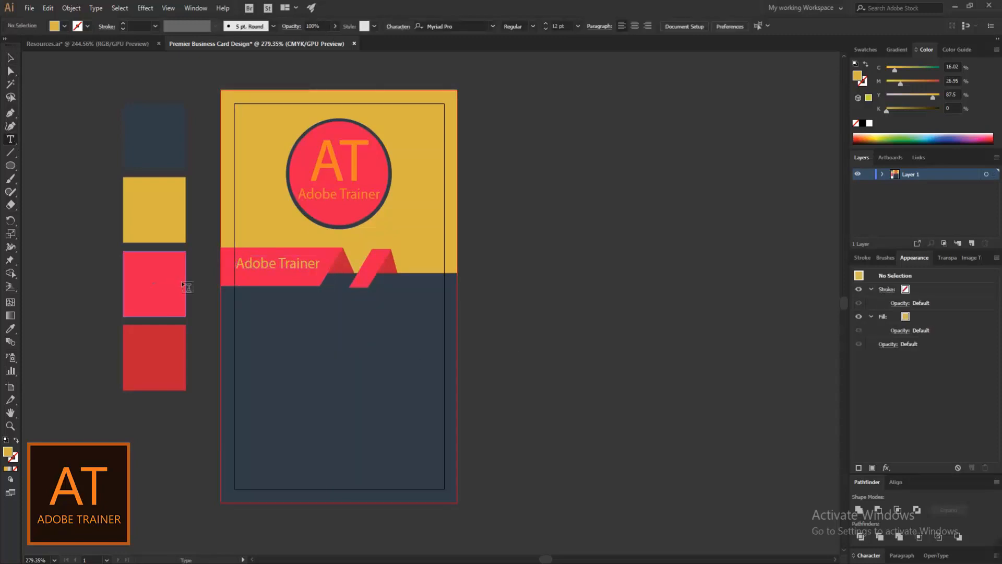
pyautogui.click(236, 272)
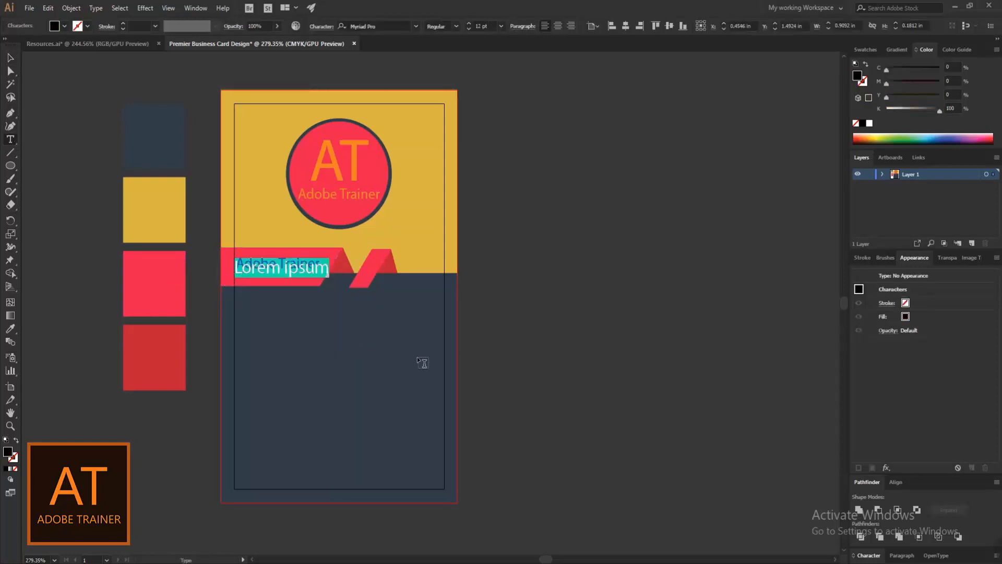
pyautogui.write('Graphi')
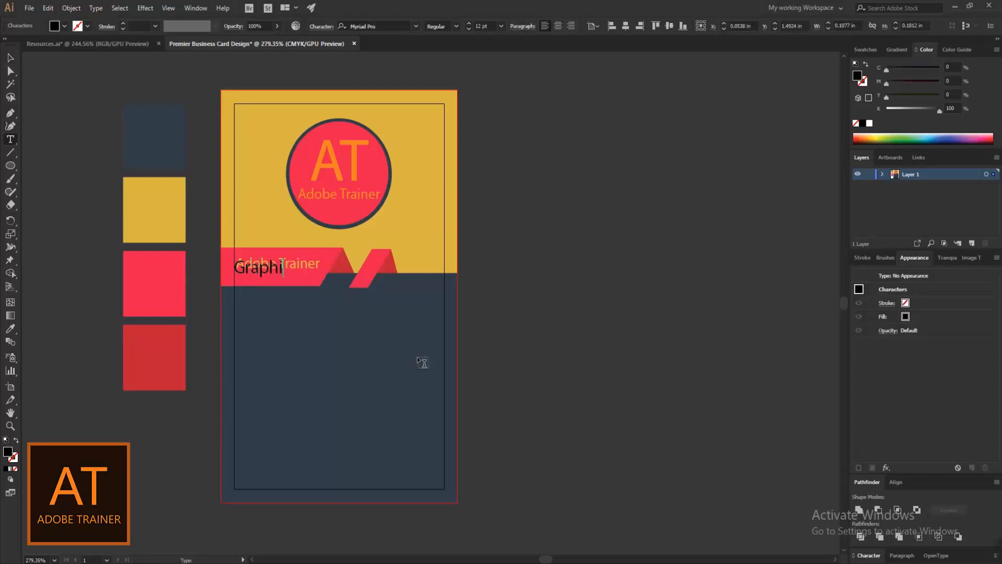
pyautogui.write('c Designer')
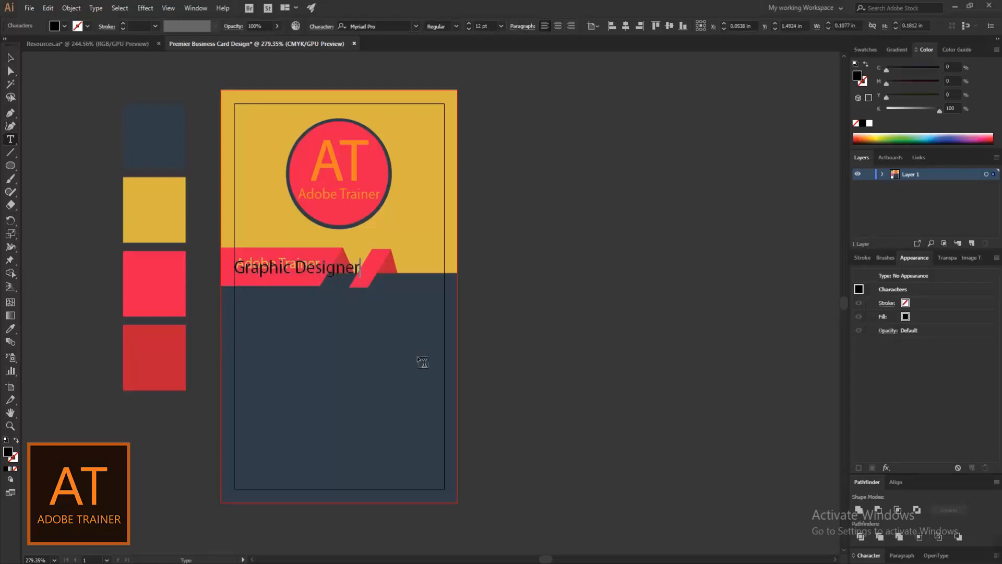
# Step: Colour the Graphic Designer text with the yellow swatch and scale it to about 6.28 pt beneath the ribbon's Adobe Trainer line
pyautogui.click(11, 56)
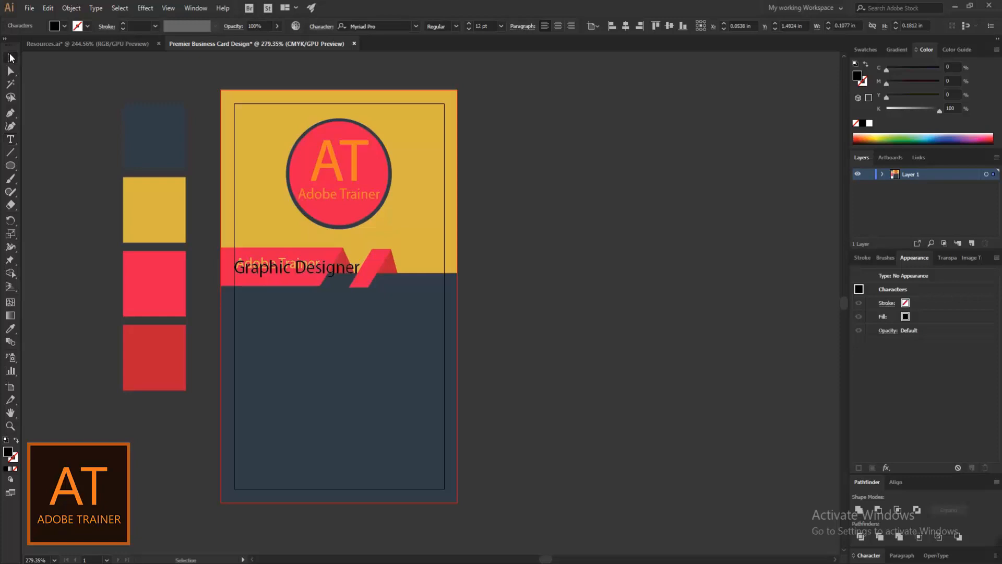
pyautogui.click(10, 329)
pyautogui.click(157, 209)
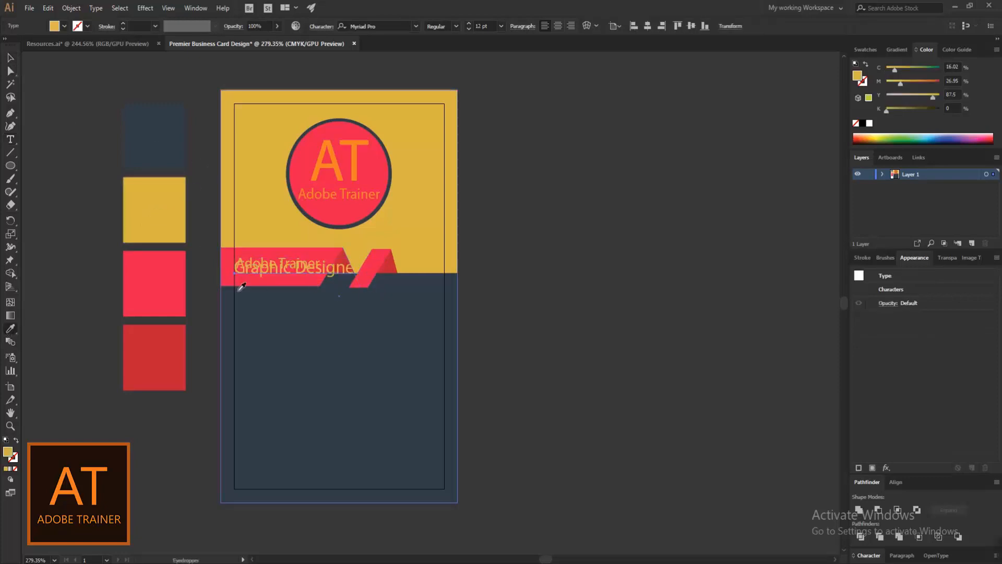
pyautogui.click(10, 60)
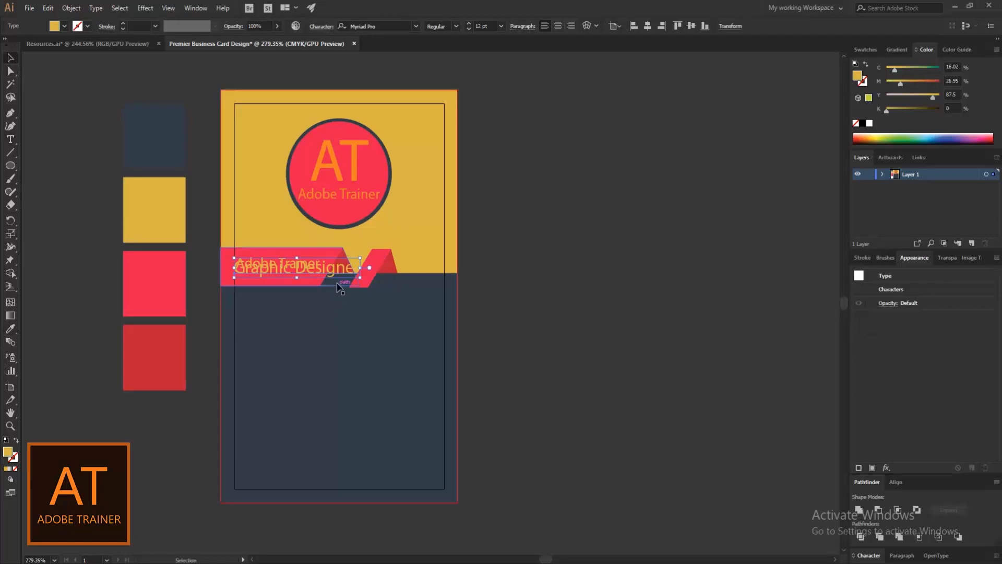
pyautogui.moveTo(365, 277); pyautogui.dragTo(288, 281)
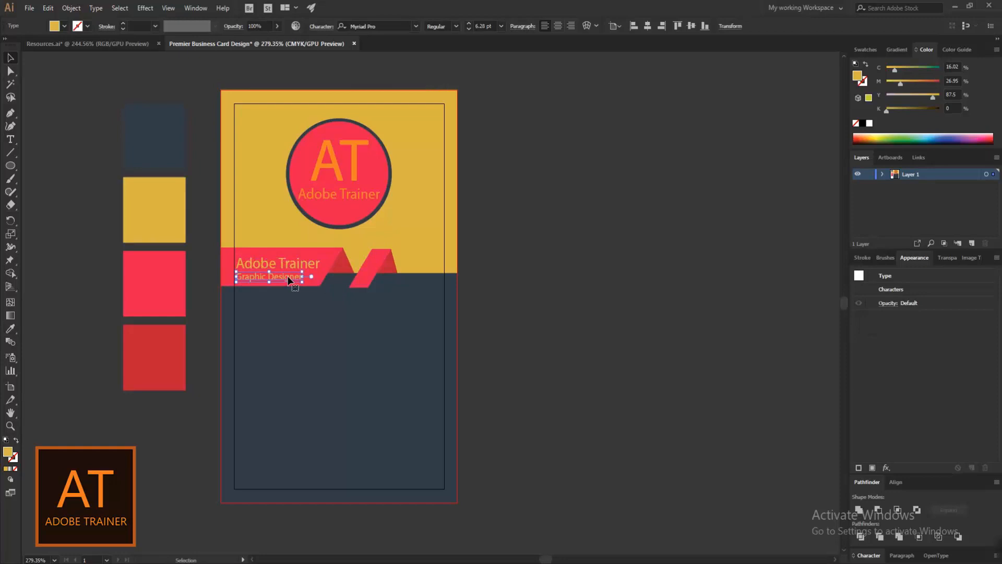
# Step: Set the Graphic Designer text to Italic and nudge it up slightly towards the Adobe Trainer line
pyautogui.click(455, 26)
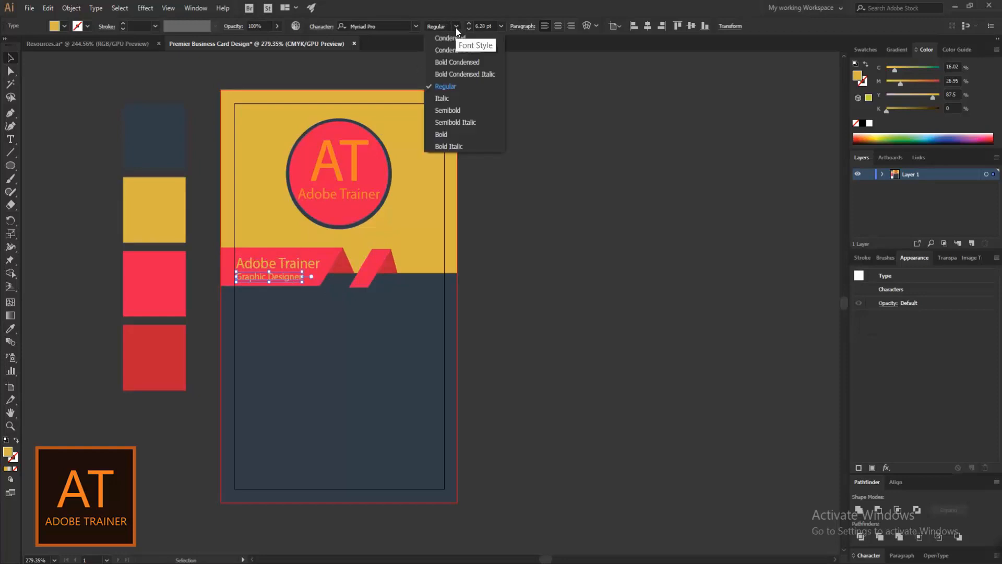
pyautogui.click(444, 98)
pyautogui.press('Up')
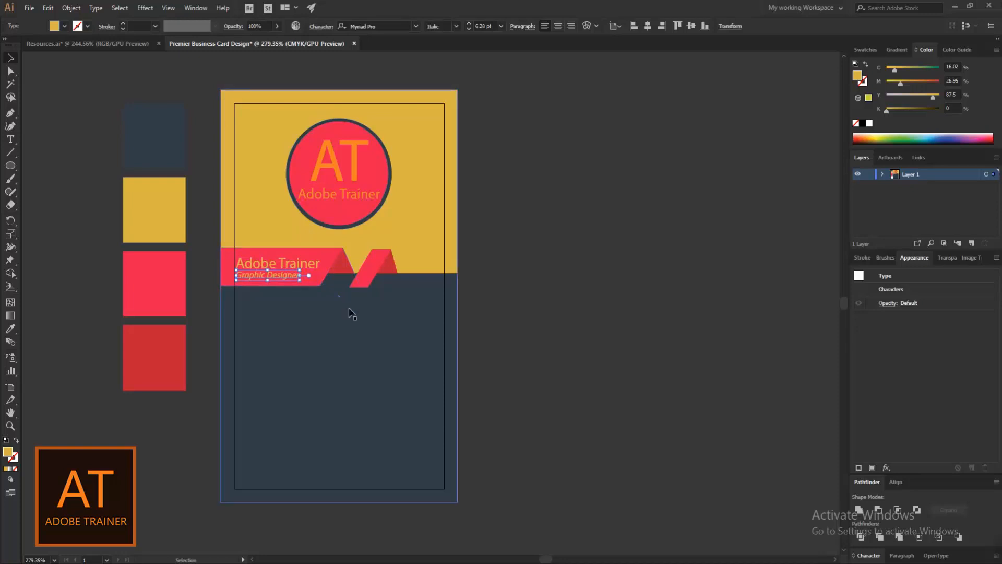
pyautogui.click(348, 312)
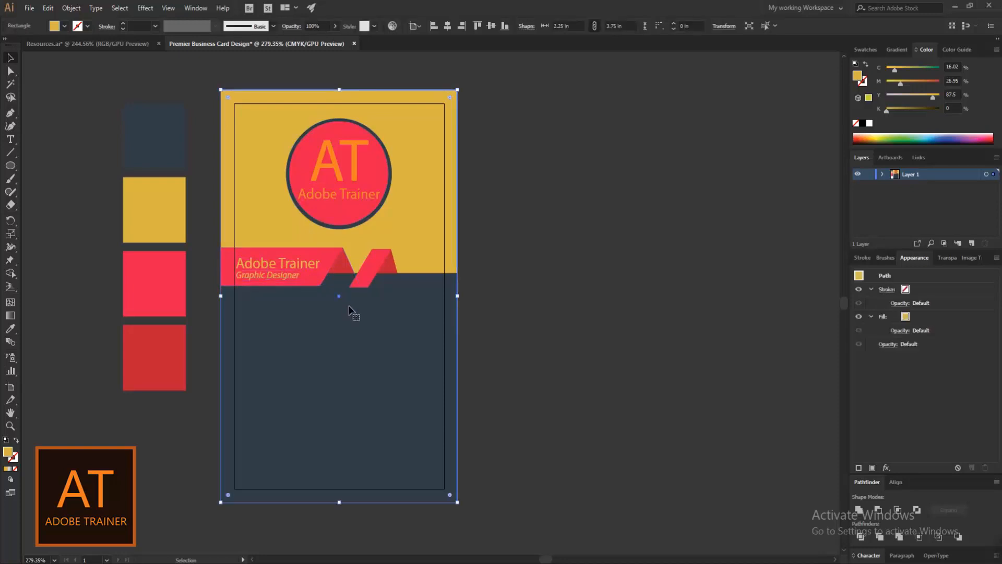
pyautogui.click(588, 290)
# Step: Copy the orange phone, location, envelope and globe icon group from Resources.ai and paste it into the Premier Business Card Design document
pyautogui.click(141, 44)
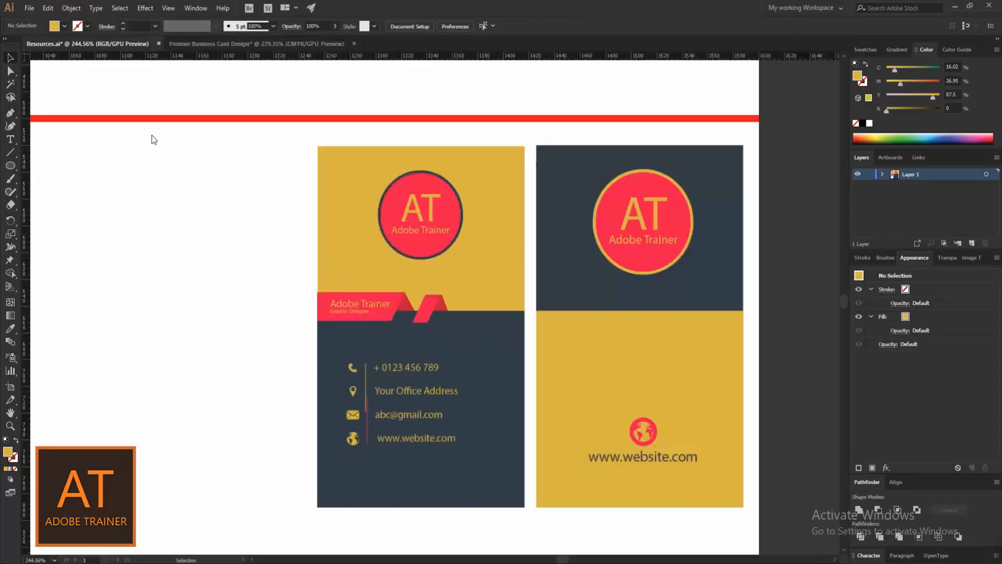
pyautogui.moveTo(87, 226); pyautogui.dragTo(378, 335)
pyautogui.moveTo(247, 272); pyautogui.dragTo(757, 208)
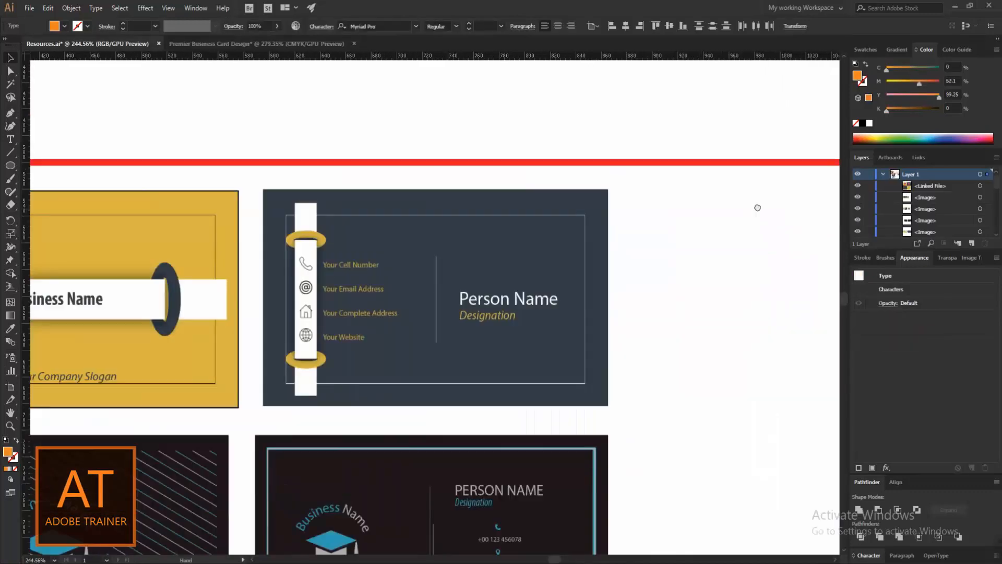
pyautogui.moveTo(422, 346); pyautogui.dragTo(835, 347)
pyautogui.moveTo(624, 342); pyautogui.dragTo(553, 451)
pyautogui.moveTo(466, 184); pyautogui.dragTo(442, 389)
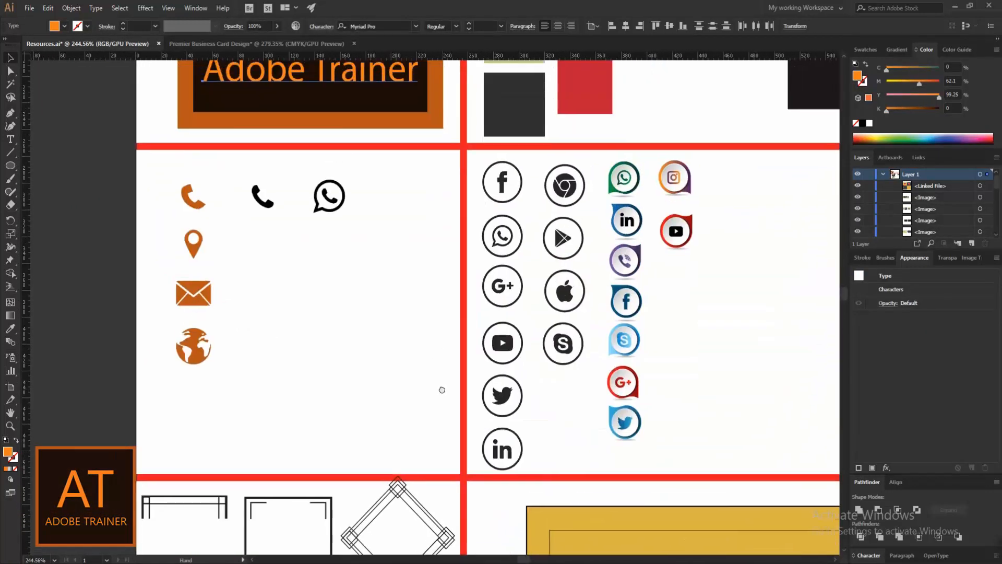
pyautogui.click(200, 211)
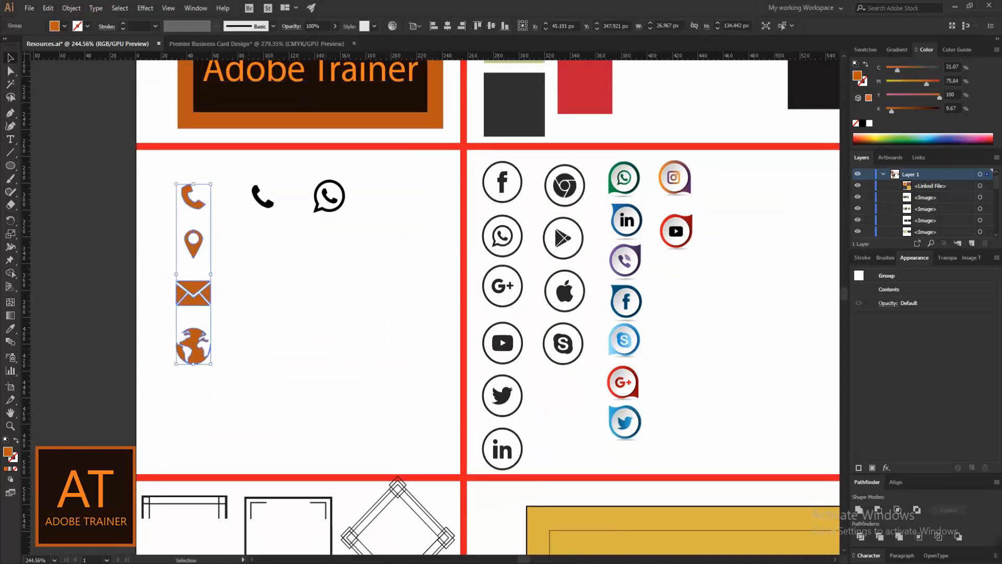
pyautogui.click(307, 45)
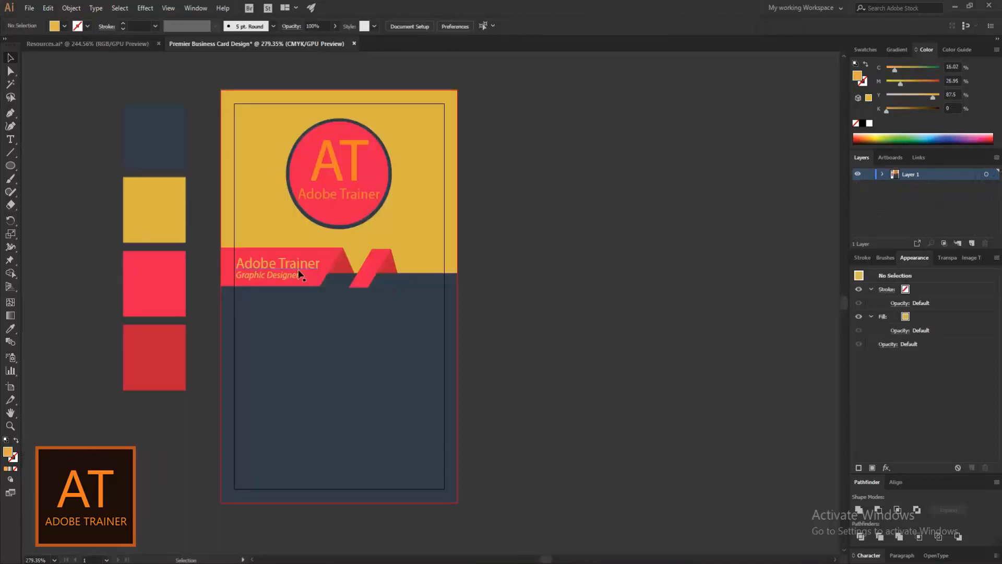
pyautogui.hotkey('ctrl', 'v')
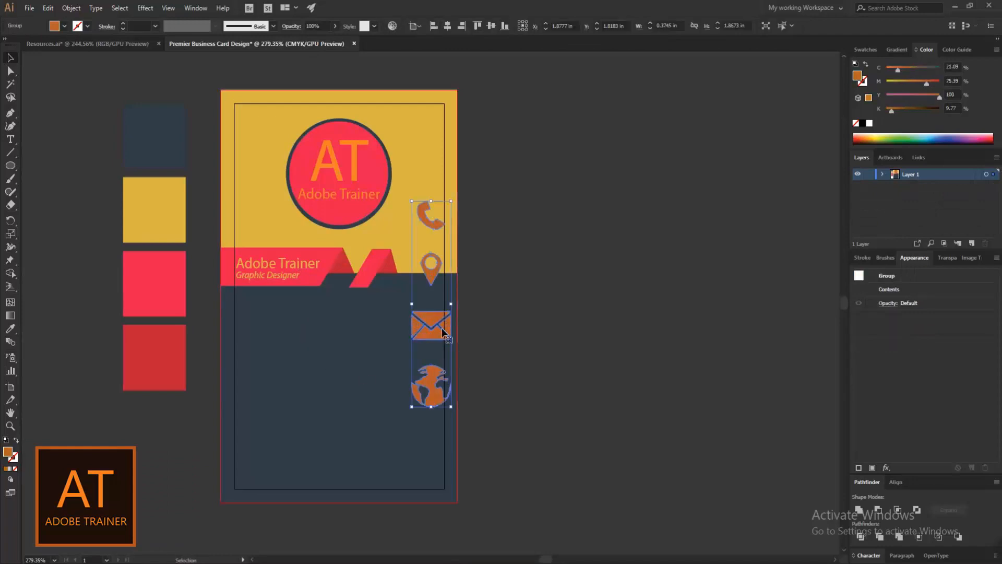
# Step: Scale the icon group to about 0.21 in wide along the dark blue area's left margin and recolour it with the yellow swatch
pyautogui.moveTo(431, 340); pyautogui.dragTo(255, 418)
pyautogui.moveTo(278, 486); pyautogui.dragTo(255, 430)
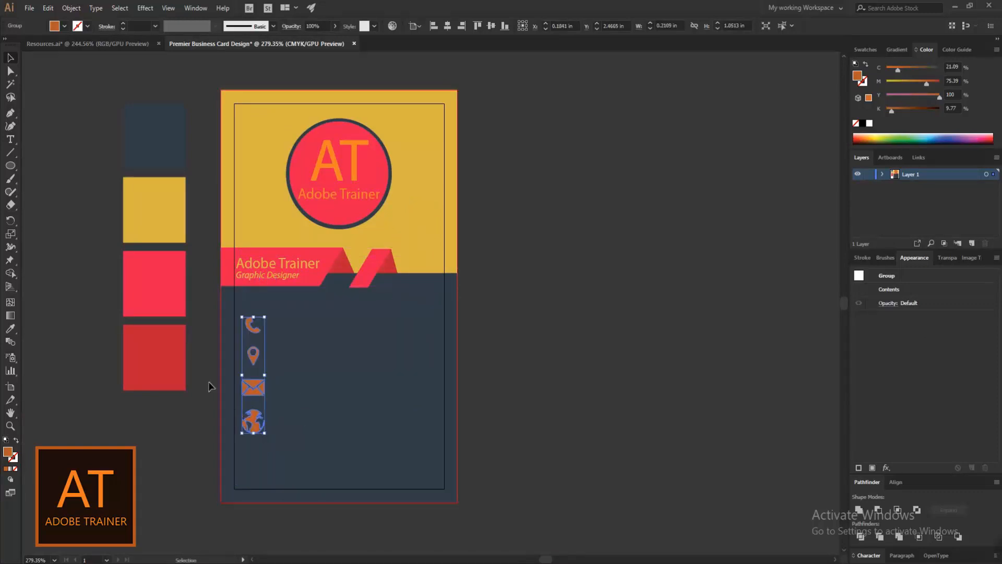
pyautogui.click(11, 328)
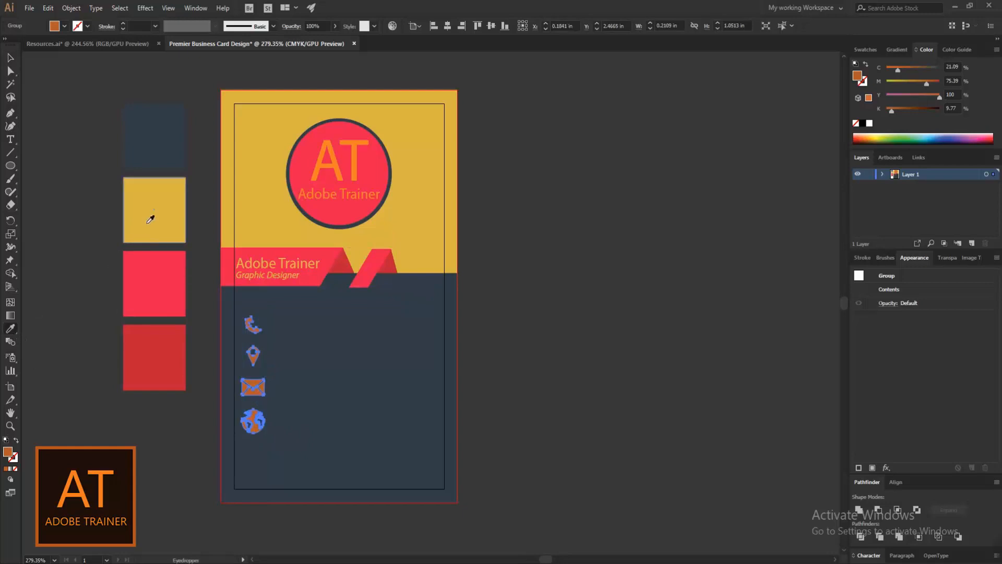
pyautogui.click(150, 219)
pyautogui.click(10, 62)
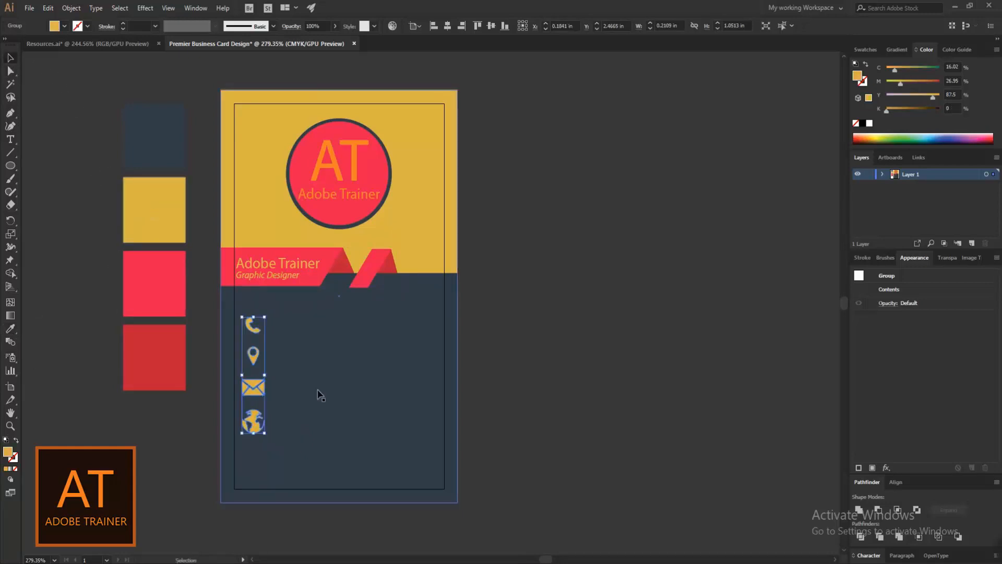
pyautogui.click(342, 417)
# Step: Ungroup the yellow contact icons so each one can be moved separately
pyautogui.click(259, 392)
pyautogui.rightClick(259, 391)
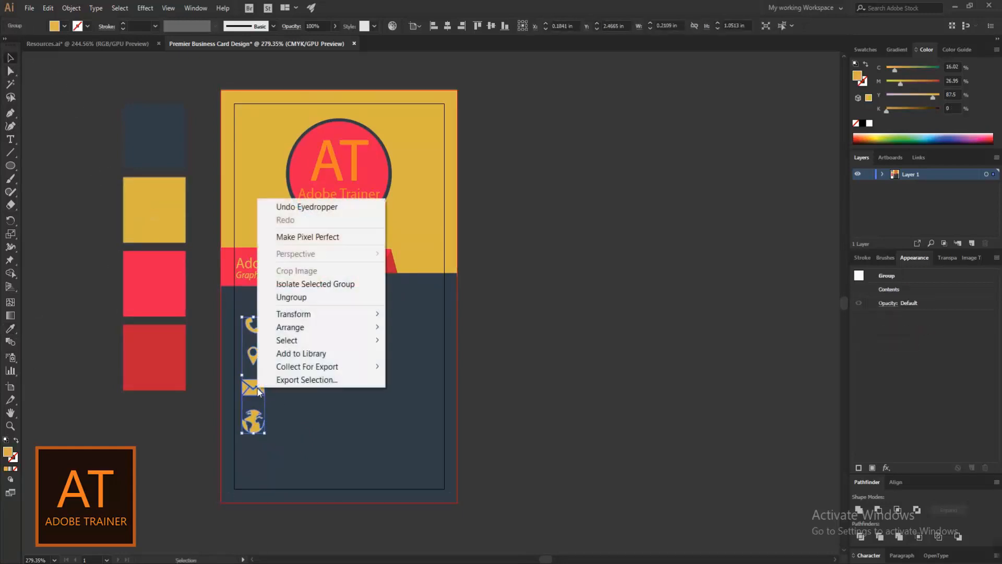
pyautogui.click(301, 294)
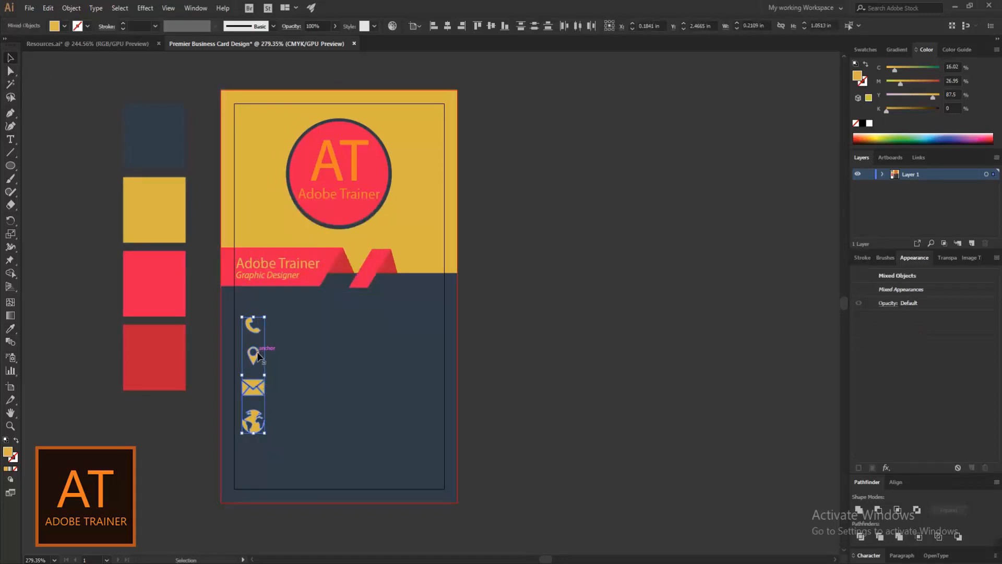
pyautogui.click(260, 344)
# Step: Nudge the phone icon up and the location pin down slightly to widen the gap between them
pyautogui.click(255, 329)
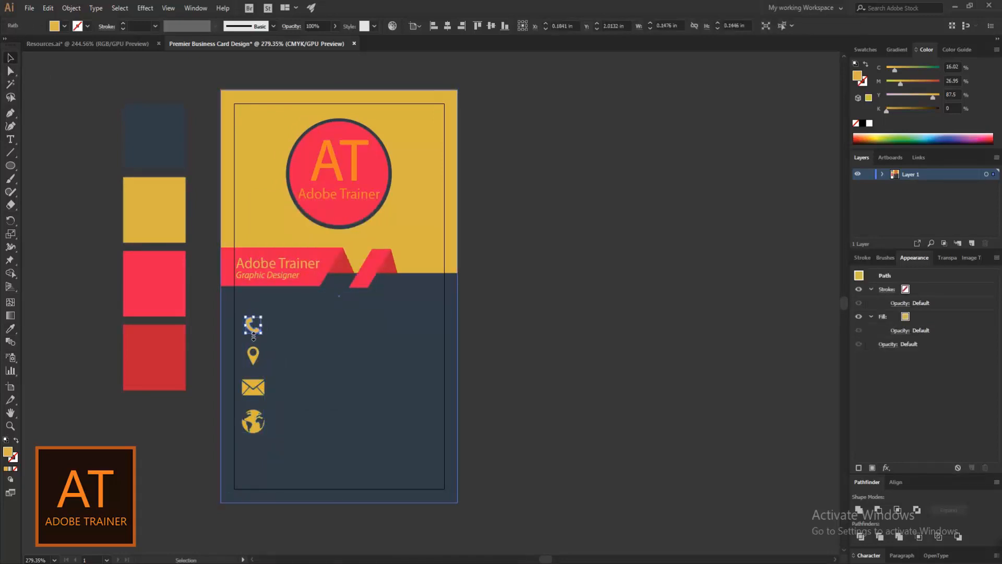
pyautogui.press('Up')
pyautogui.press('Up')
pyautogui.press('Up')
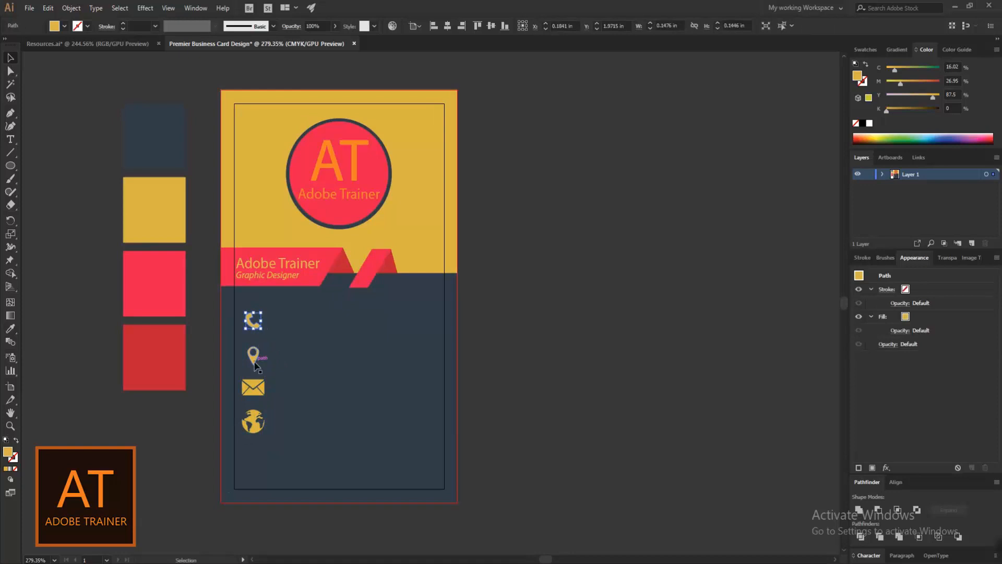
pyautogui.click(255, 349)
pyautogui.press('Down')
pyautogui.press('Down')
pyautogui.press('Down')
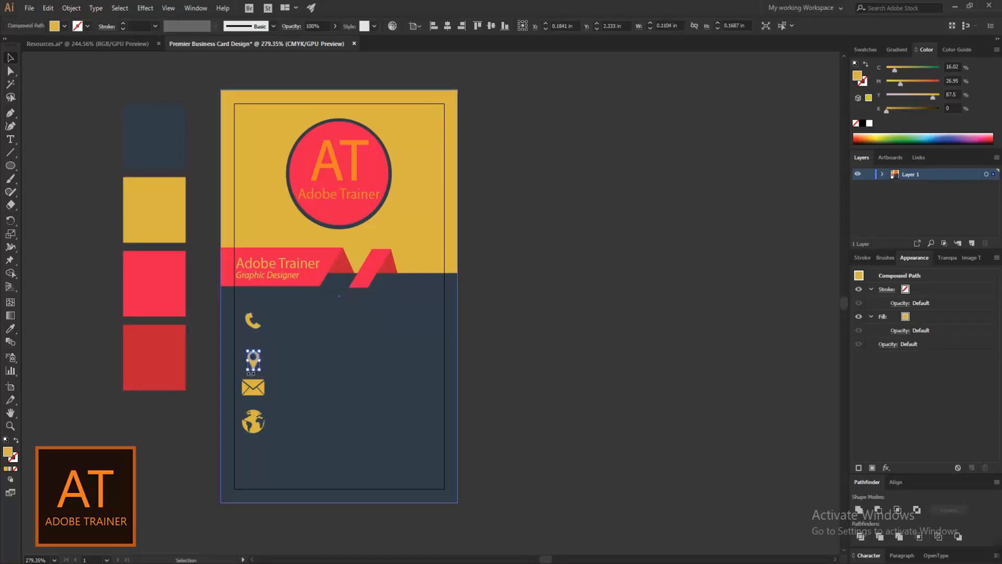
# Step: Nudge the envelope and globe icons down to space out the lower part of the icon column
pyautogui.click(253, 388)
pyautogui.press('Down')
pyautogui.press('Down')
pyautogui.press('Down')
pyautogui.click(255, 419)
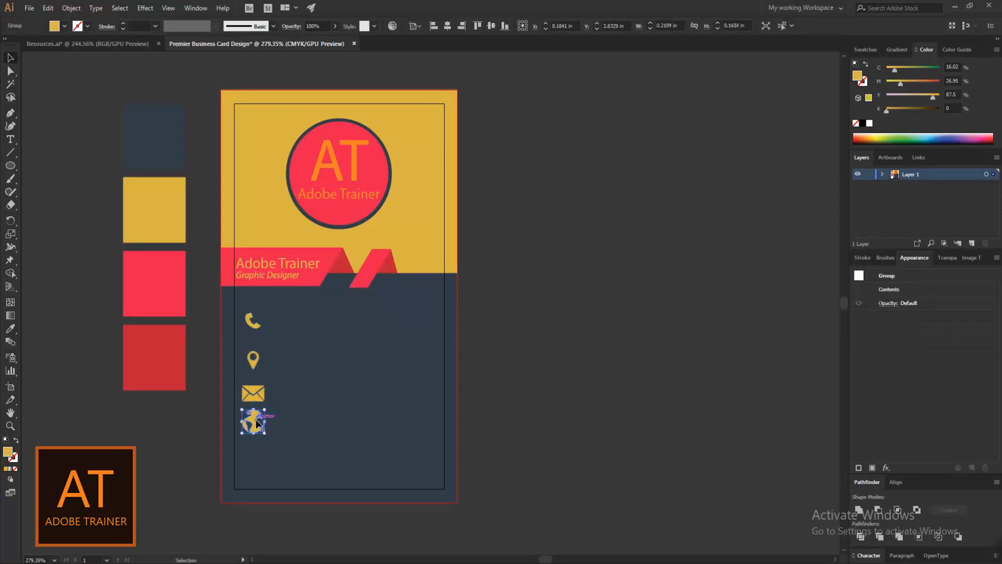
pyautogui.press('Down')
pyautogui.press('Down')
pyautogui.press('Down')
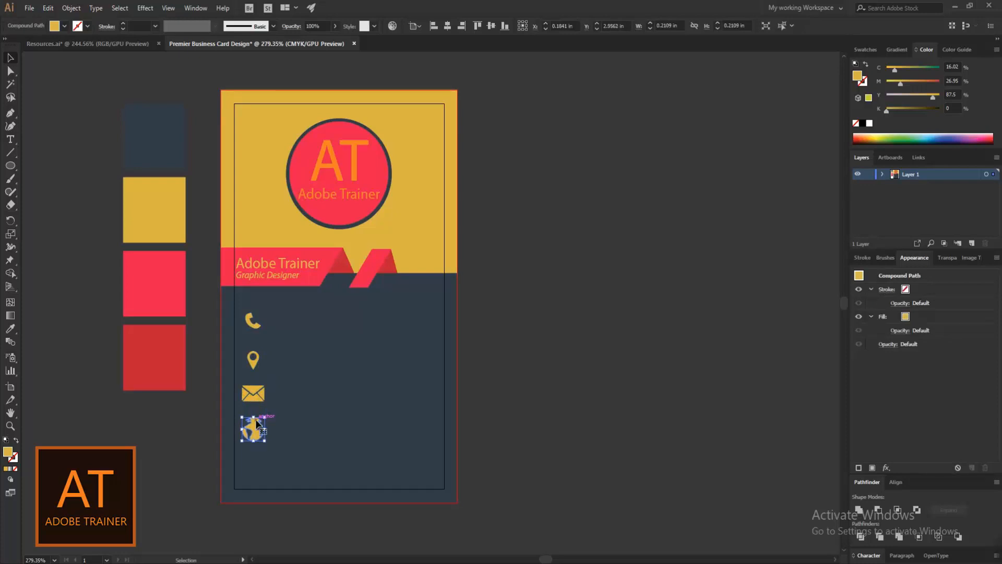
# Step: Lock the full-size yellow background rectangle of the card at its original position
pyautogui.press('a')
pyautogui.moveTo(268, 314); pyautogui.dragTo(252, 338)
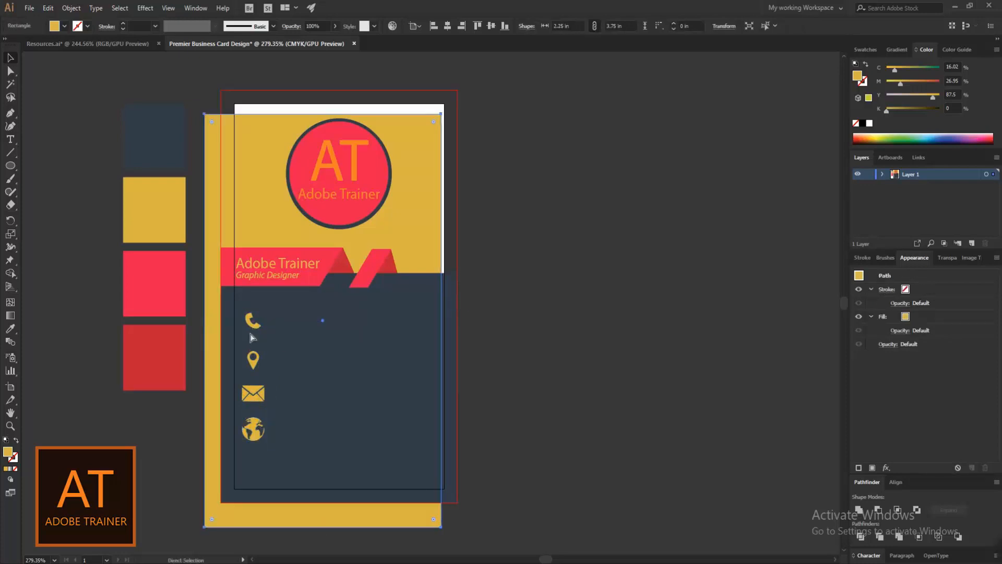
pyautogui.hotkey('ctrl', 'z')
pyautogui.press('v')
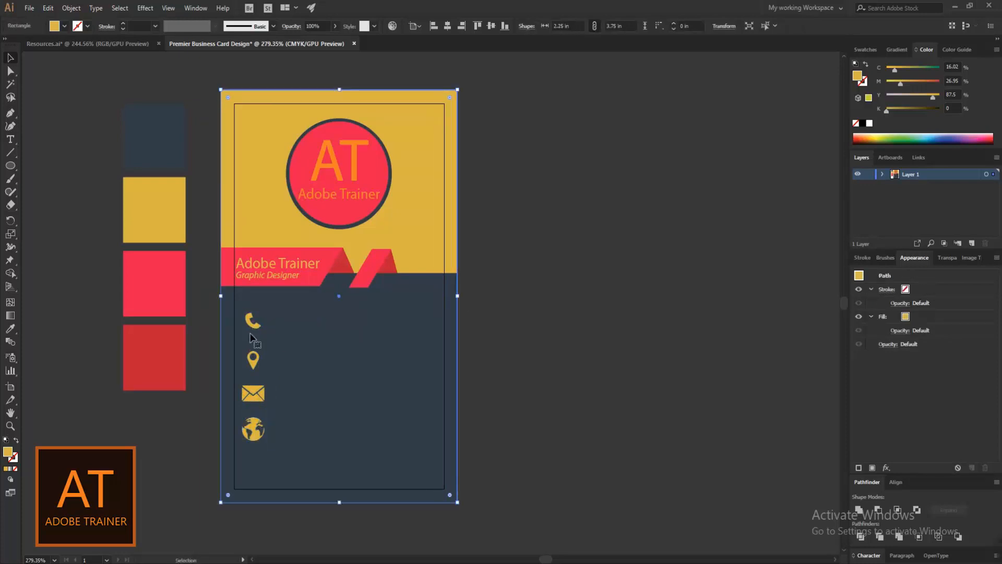
pyautogui.click(71, 9)
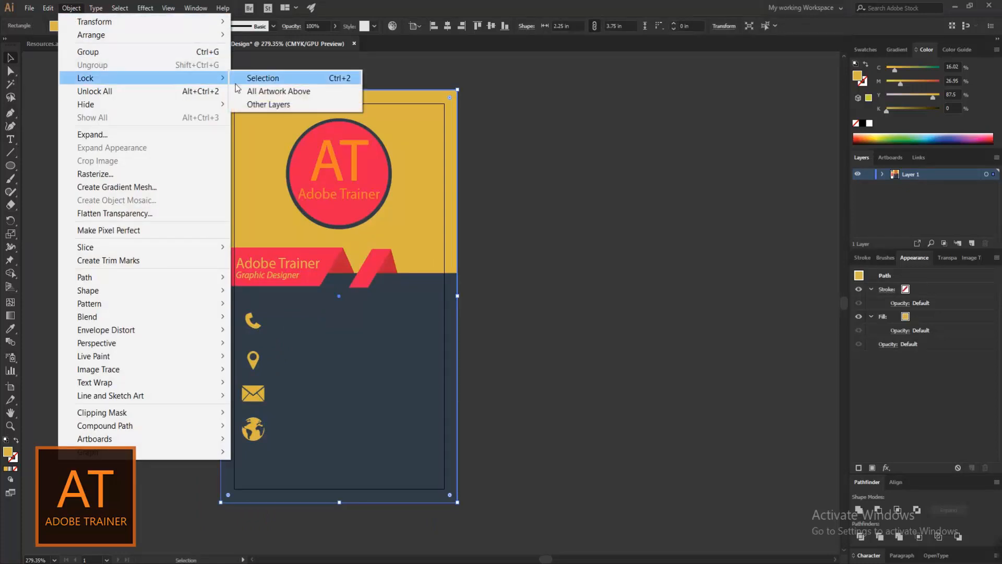
pyautogui.click(245, 79)
# Step: Undo the enlargement and spacing changes of the contact icons, and nudge the smaller icon column down within the dark blue area
pyautogui.hotkey('ctrl', 'z')
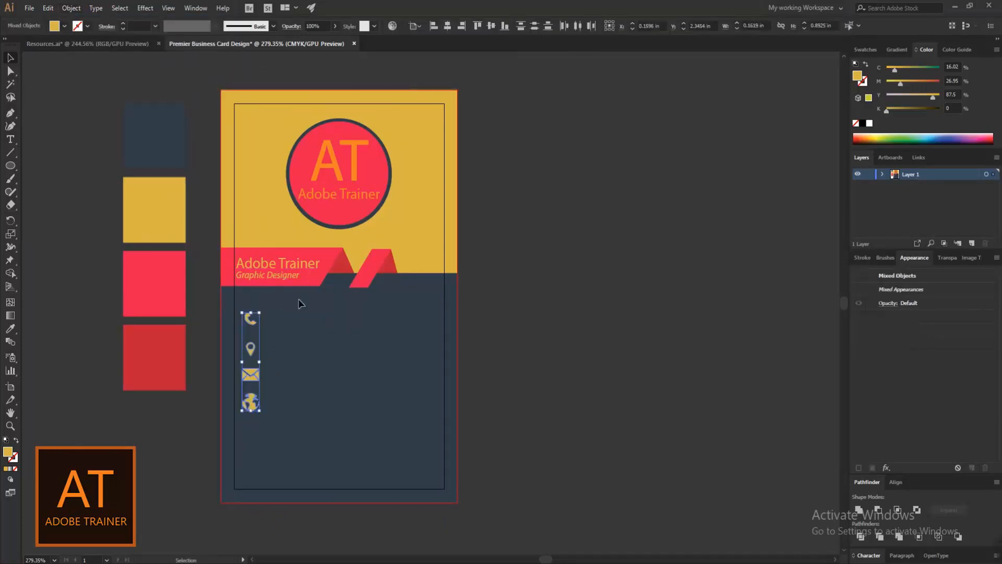
pyautogui.press('Down')
pyautogui.press('Down')
pyautogui.press('Down')
pyautogui.press('Down')
pyautogui.press('Down')
pyautogui.press('Down')
pyautogui.press('Down')
pyautogui.press('Down')
pyautogui.press('Down')
pyautogui.press('Down')
pyautogui.press('Down')
pyautogui.press('Down')
pyautogui.press('Down')
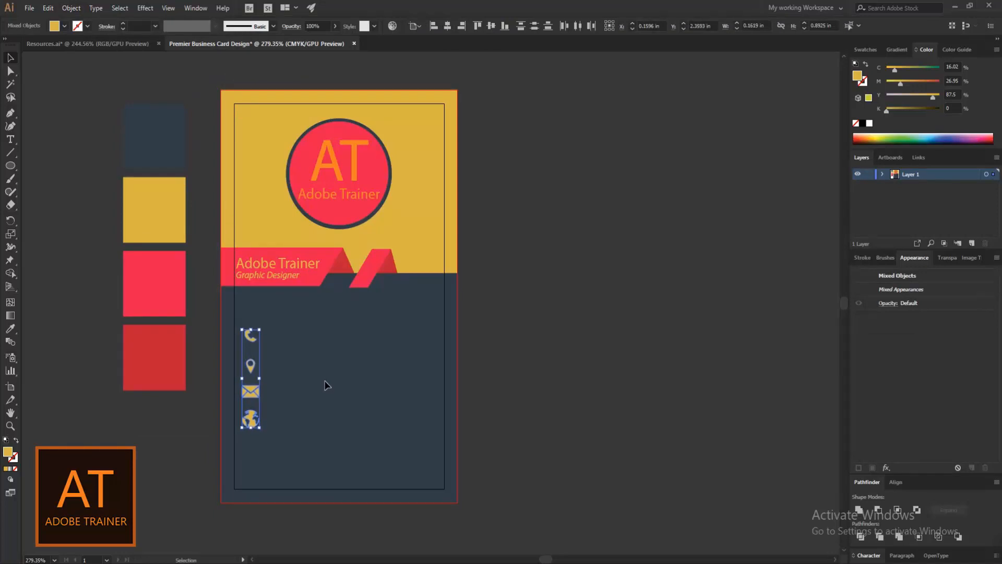
# Step: Set alignment to the selection, distribute the four contact icons by their vertical centers and deselect them
pyautogui.click(897, 484)
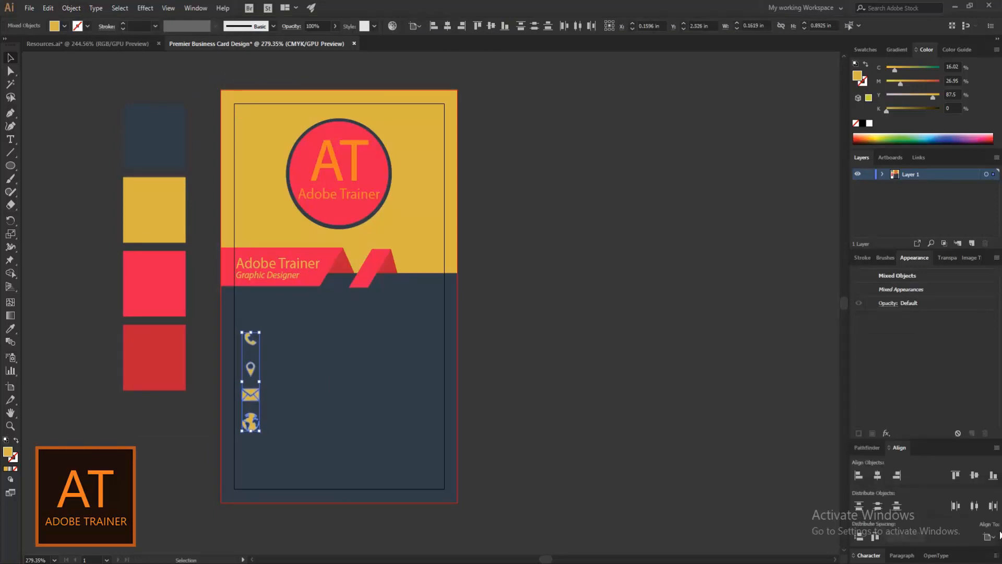
pyautogui.moveTo(997, 539)
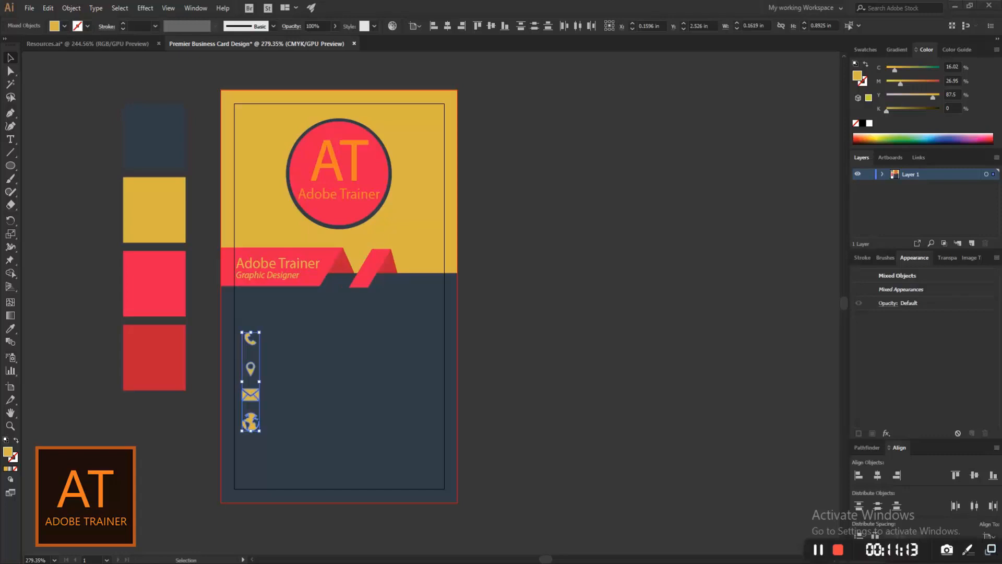
pyautogui.click(986, 538)
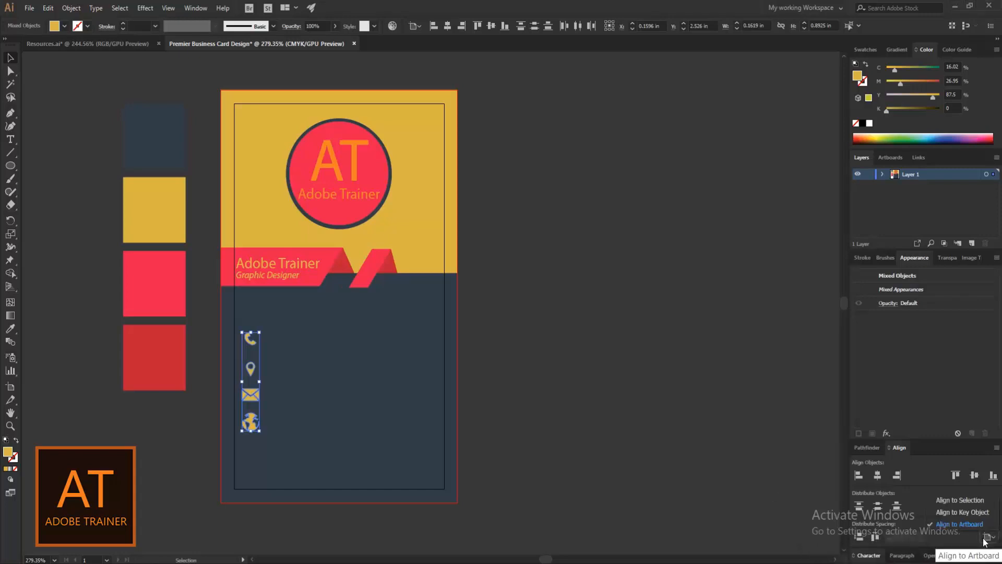
pyautogui.click(960, 501)
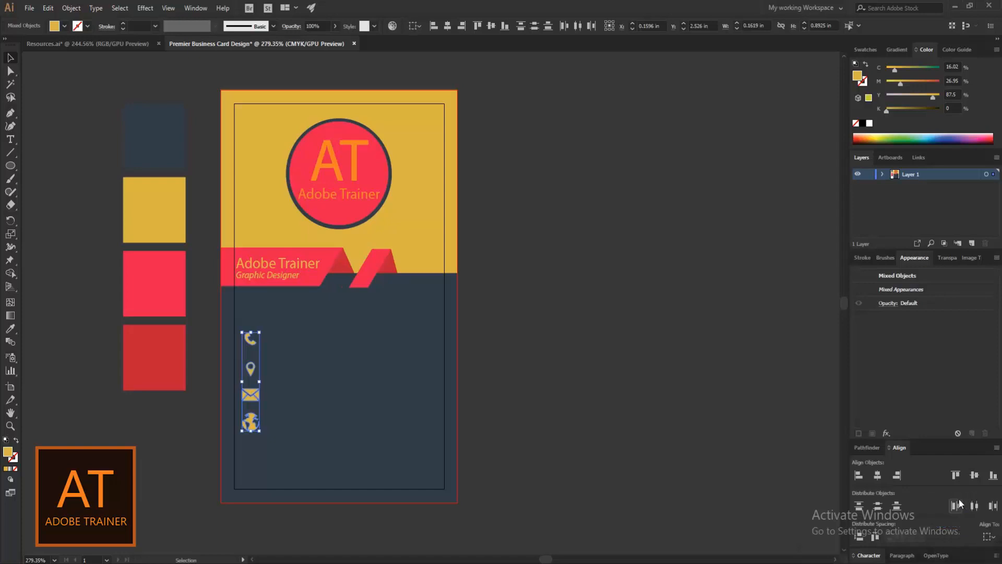
pyautogui.click(535, 30)
pyautogui.hotkey('ctrl', 'shift', 'a')
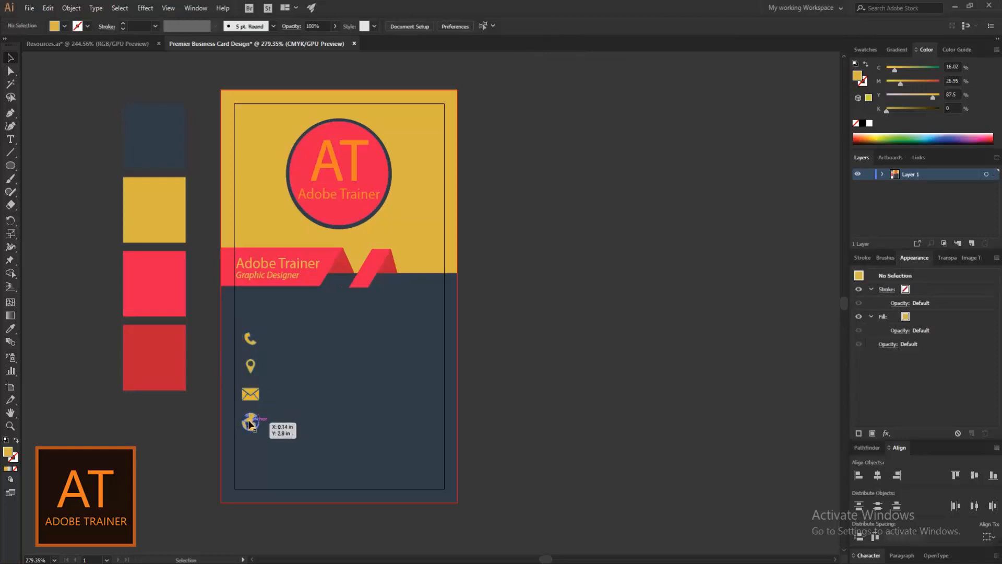
# Step: Nudge the globe icon down to lengthen the contact icon column
pyautogui.click(250, 423)
pyautogui.press('Down')
pyautogui.press('Down')
pyautogui.press('Down')
pyautogui.press('Down')
pyautogui.press('Down')
pyautogui.press('Down')
pyautogui.press('Down')
pyautogui.press('Down')
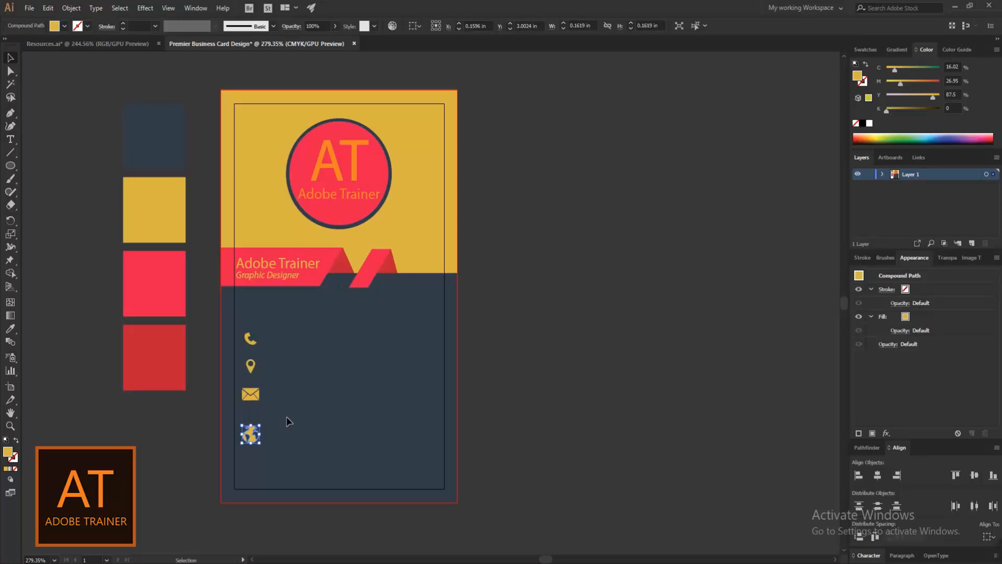
# Step: Nudge the envelope and location pin icons down slightly to even out the gaps in the column
pyautogui.click(255, 399)
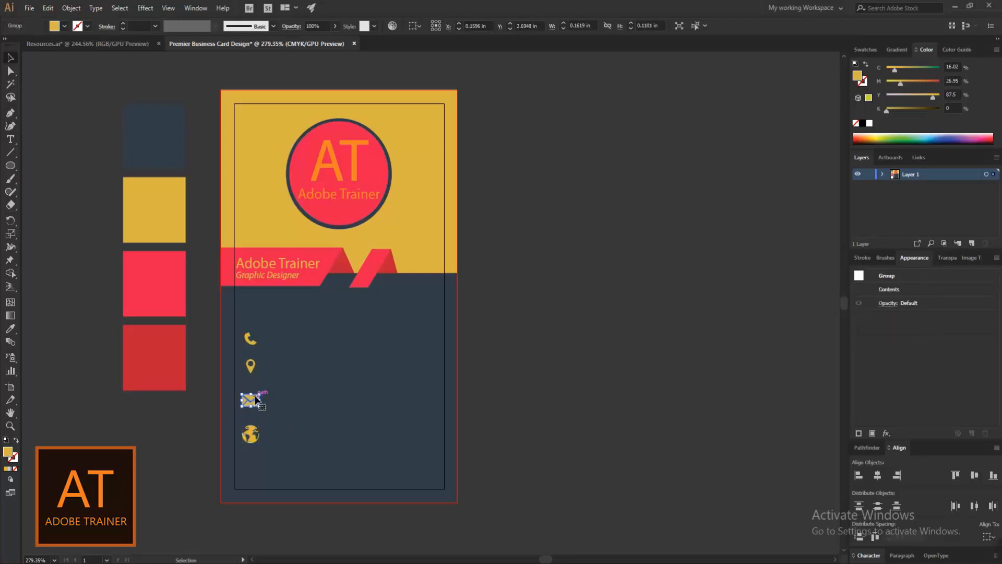
pyautogui.click(247, 370)
pyautogui.press('Down')
pyautogui.press('Down')
pyautogui.press('Down')
pyautogui.press('Down')
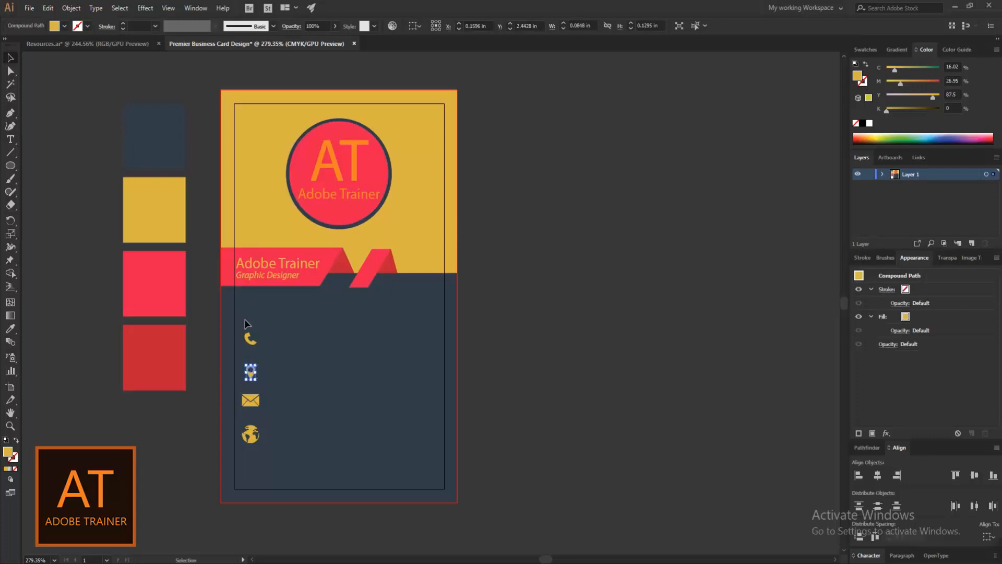
# Step: Distribute the four contact icons vertically by their top edges and deselect them
pyautogui.moveTo(248, 324); pyautogui.dragTo(270, 451)
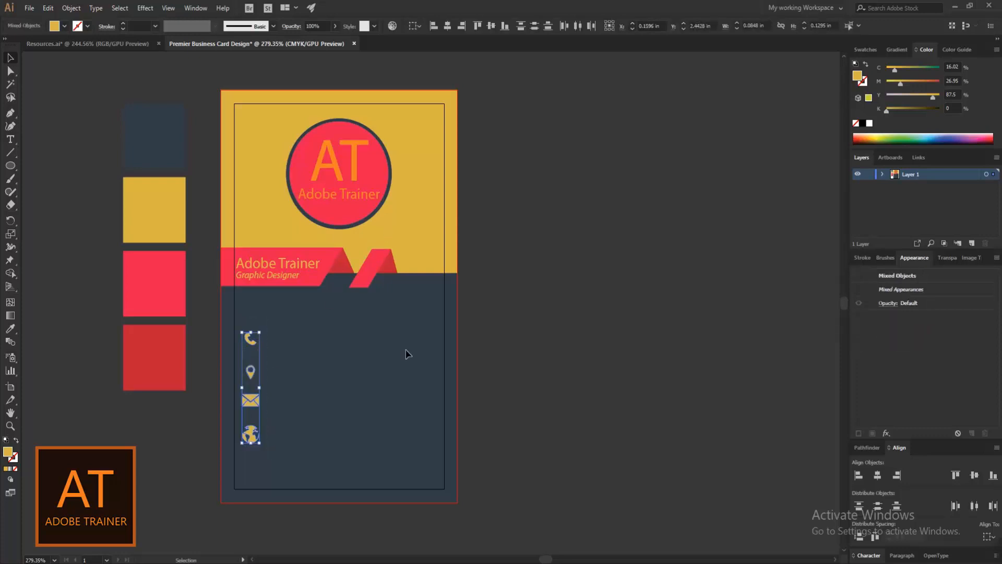
pyautogui.click(521, 30)
pyautogui.click(346, 340)
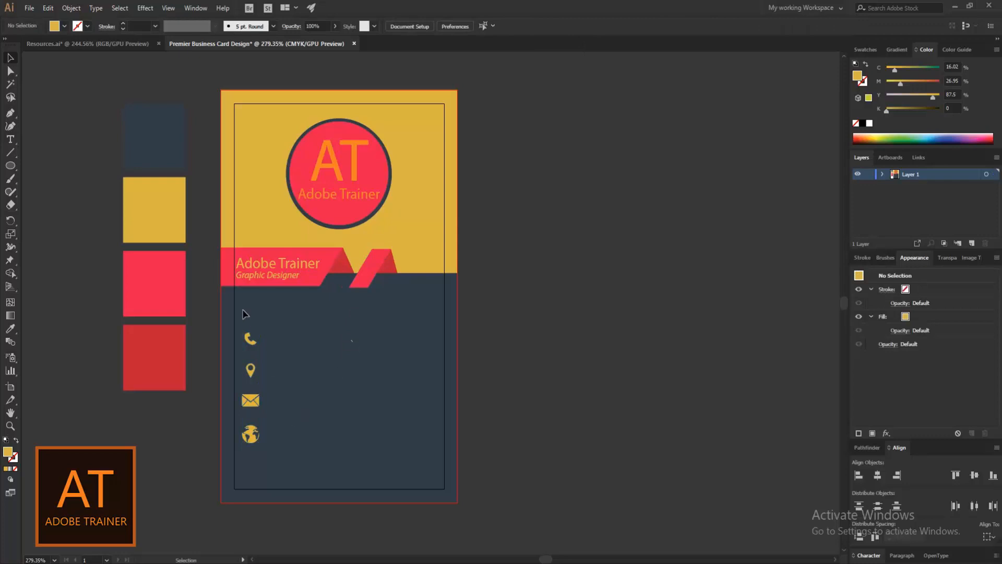
# Step: Move the four contact icons slightly right and down inside the margin and group them
pyautogui.moveTo(245, 312); pyautogui.dragTo(260, 440)
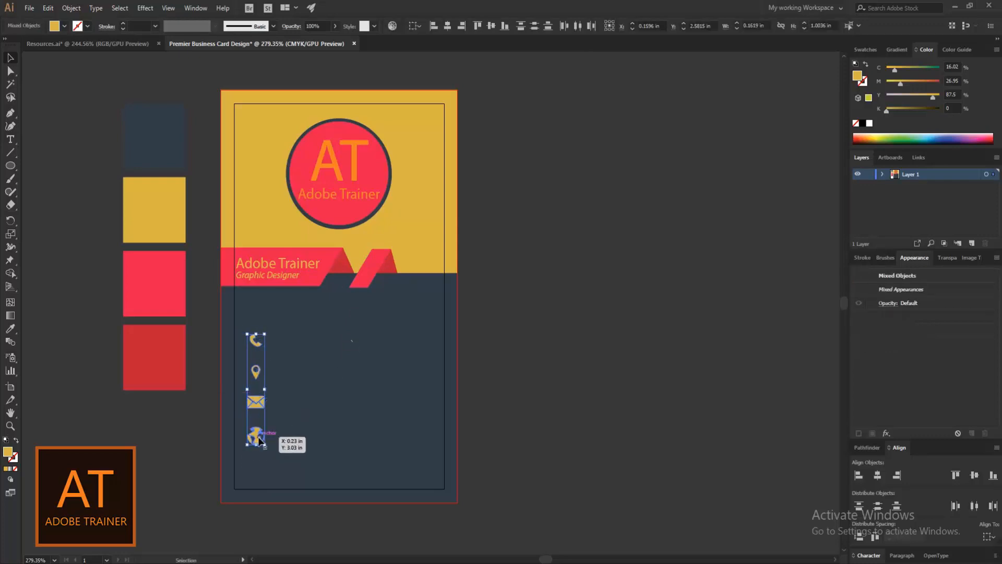
pyautogui.rightClick(262, 403)
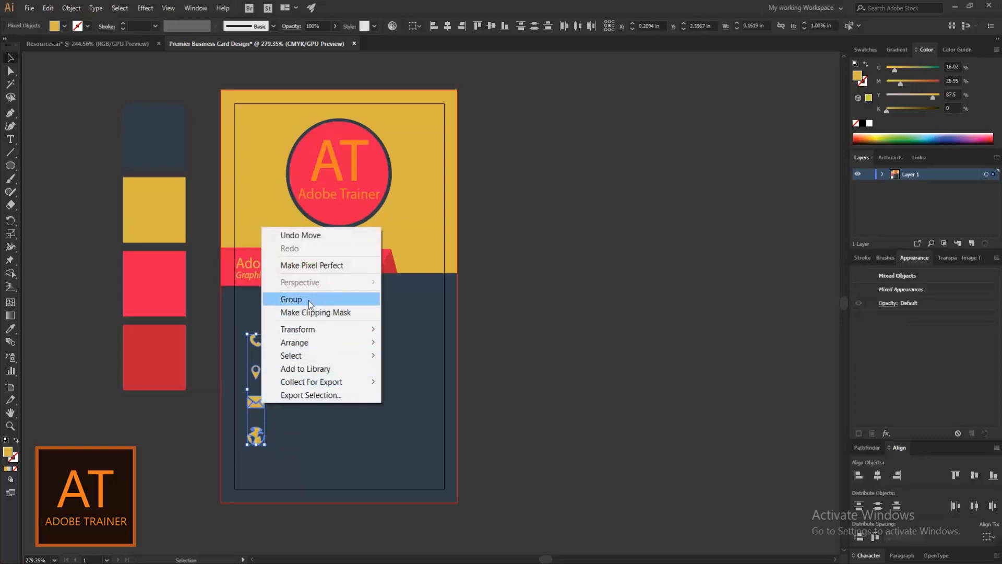
pyautogui.click(291, 299)
pyautogui.click(306, 403)
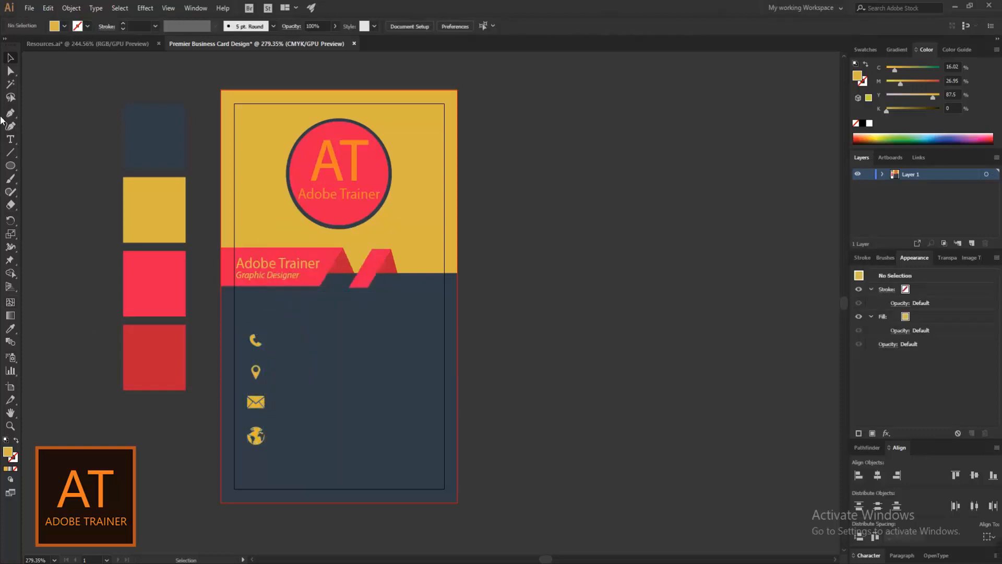
# Step: Draw a vertical line about 0.43 in long just right of the phone and location pin icons
pyautogui.moveTo(12, 150); pyautogui.dragTo(36, 152)
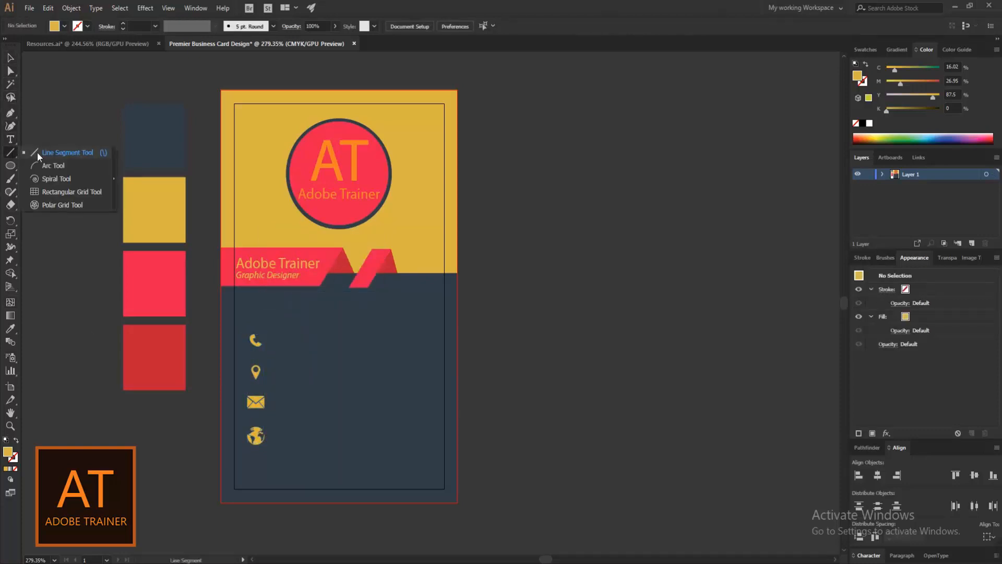
pyautogui.moveTo(250, 333); pyautogui.dragTo(278, 377)
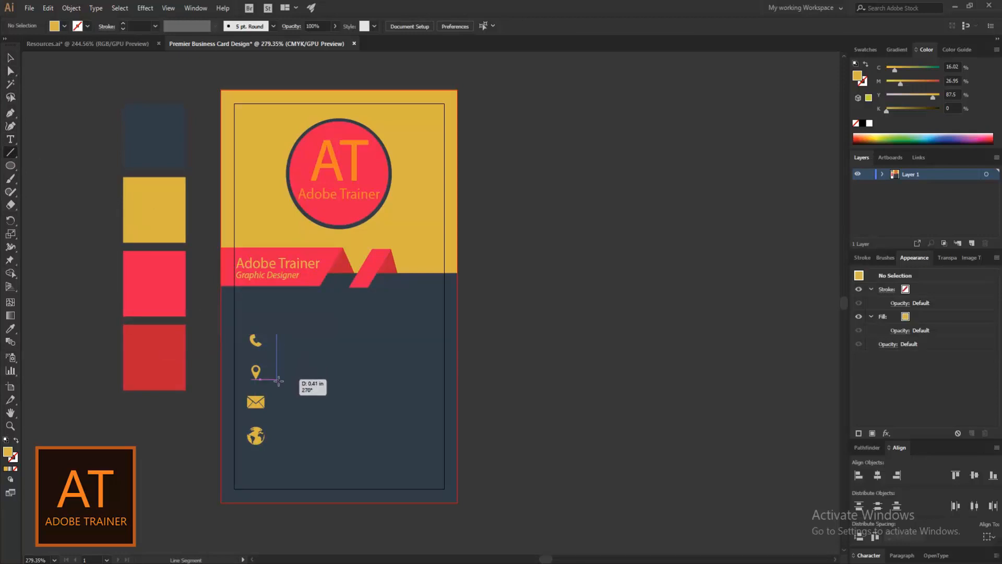
pyautogui.moveTo(278, 381); pyautogui.dragTo(278, 382)
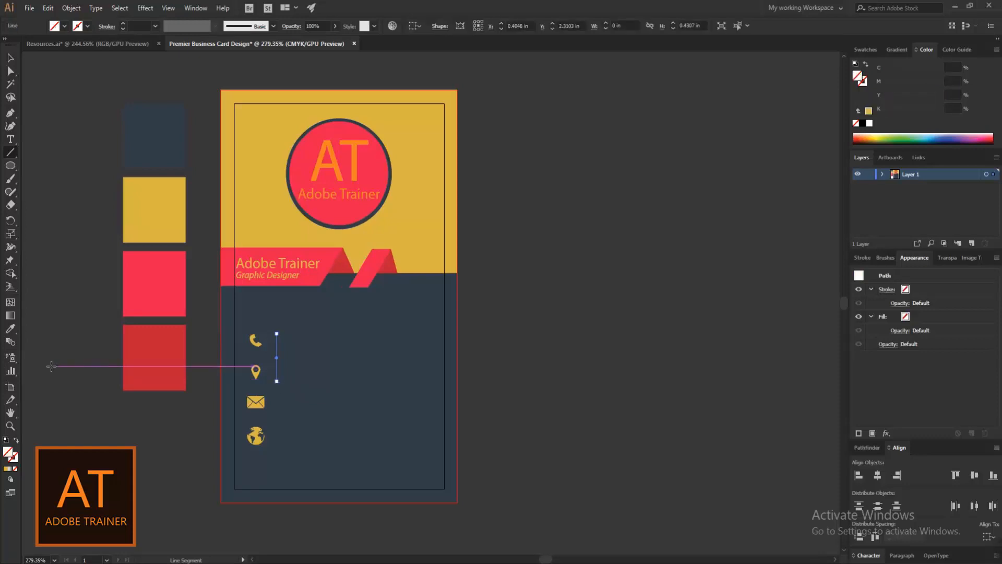
# Step: Give the vertical line the yellow swatch colour as its stroke with a weight of 0.75 px
pyautogui.click(12, 329)
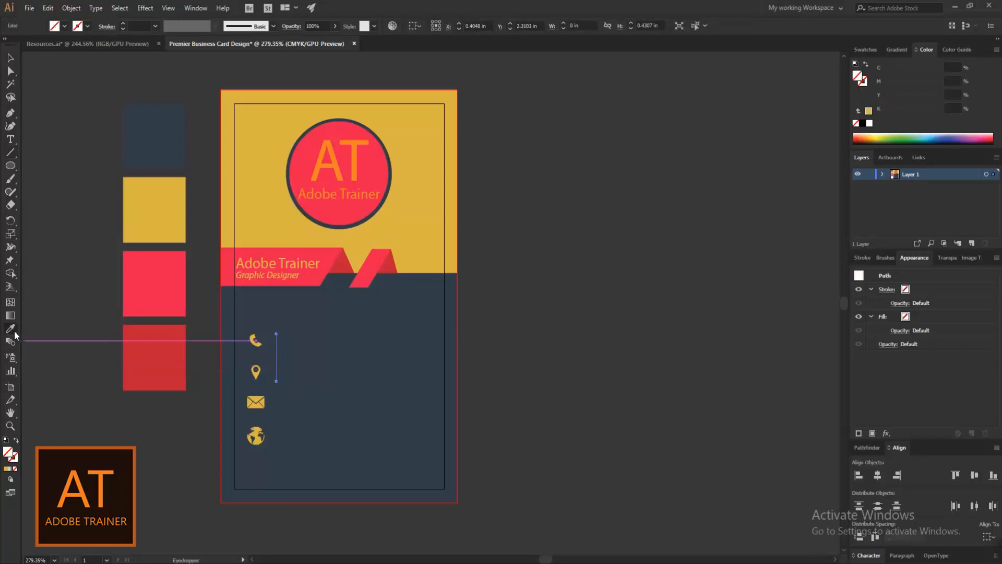
pyautogui.click(151, 208)
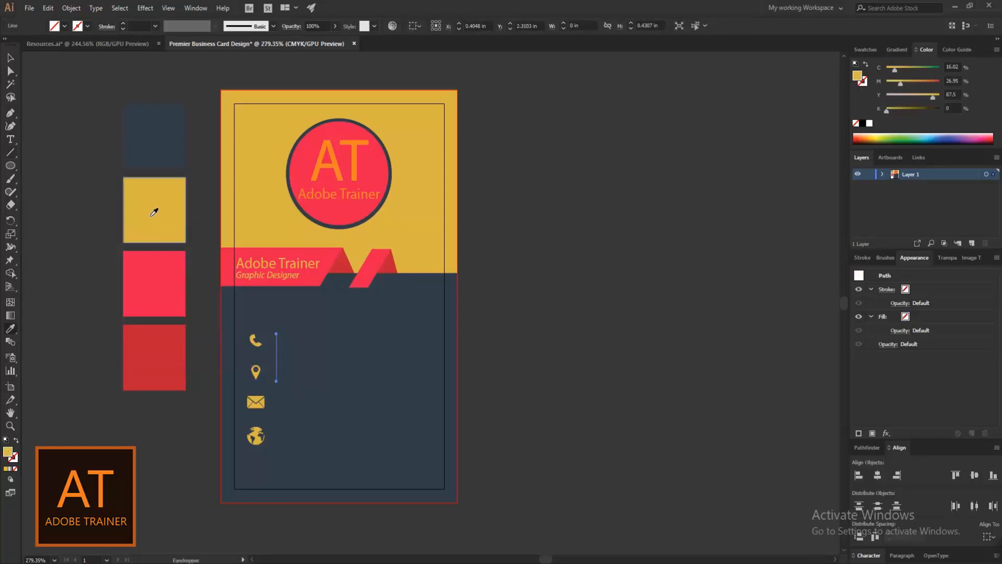
pyautogui.click(16, 441)
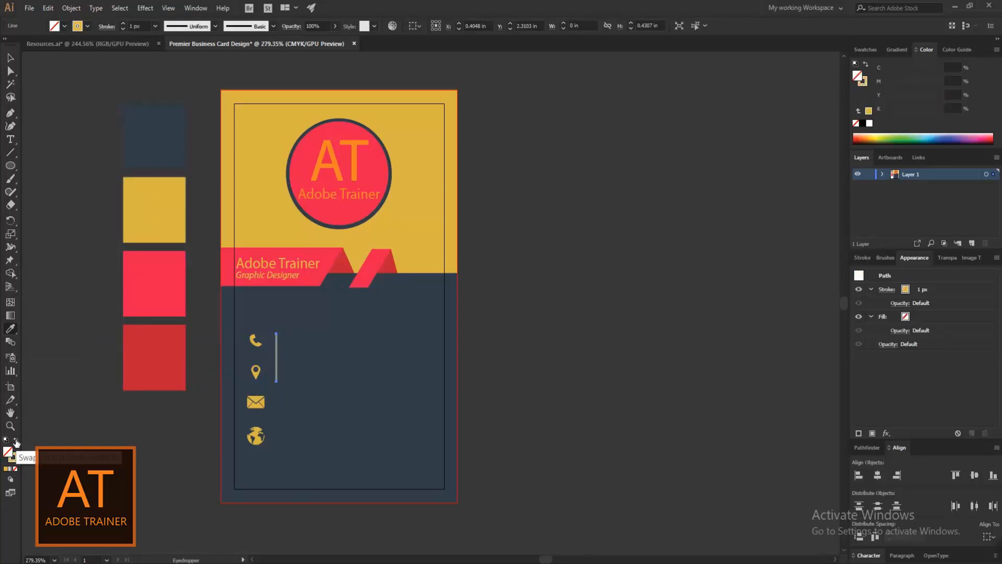
pyautogui.click(137, 26)
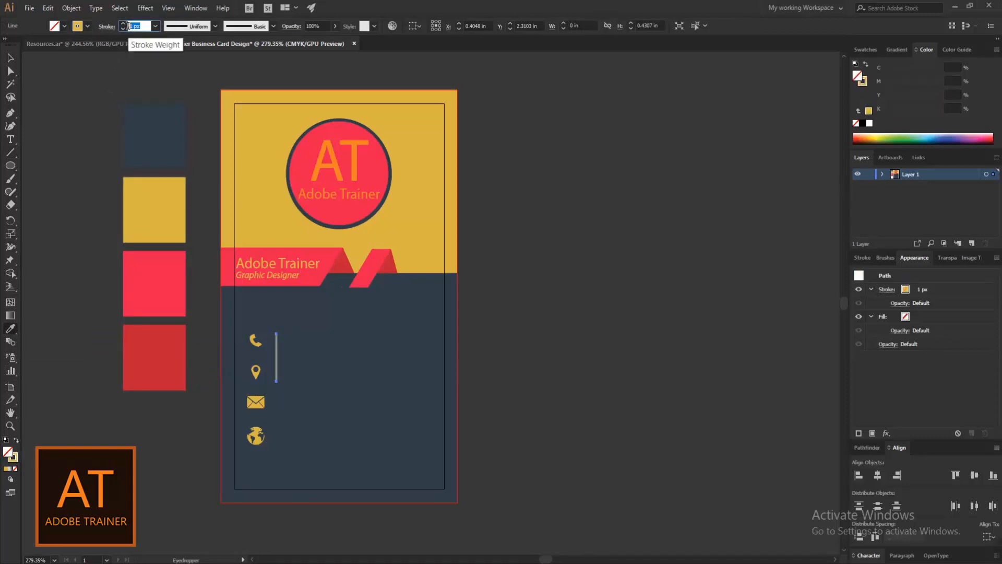
pyautogui.write('0.75')
pyautogui.press('Return')
# Step: Duplicate the yellow line lower and slightly to the right, and give the copy a 0.75 px stroke in the bright red swatch colour
pyautogui.click(10, 58)
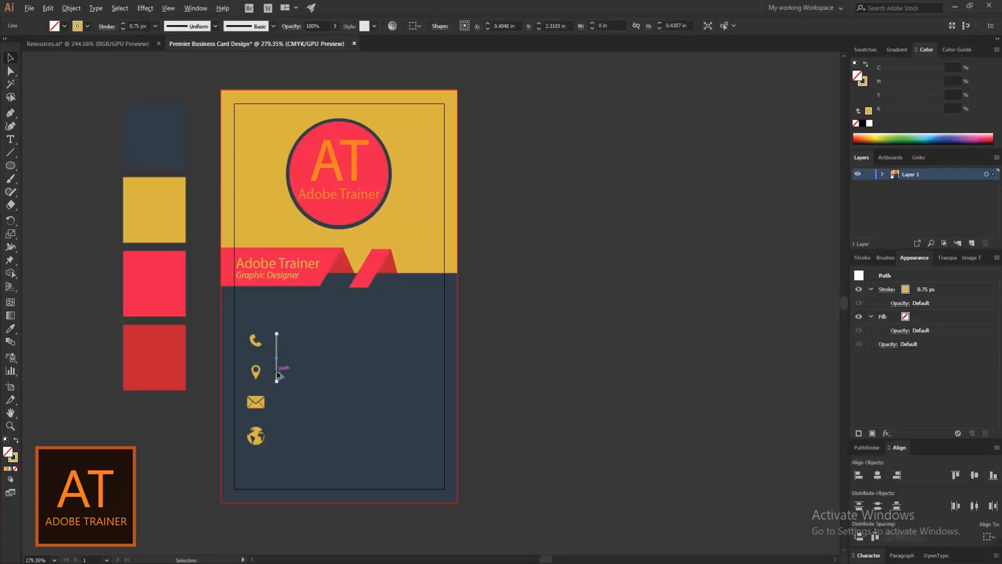
pyautogui.moveTo(279, 375); pyautogui.dragTo(278, 416)
pyautogui.click(10, 329)
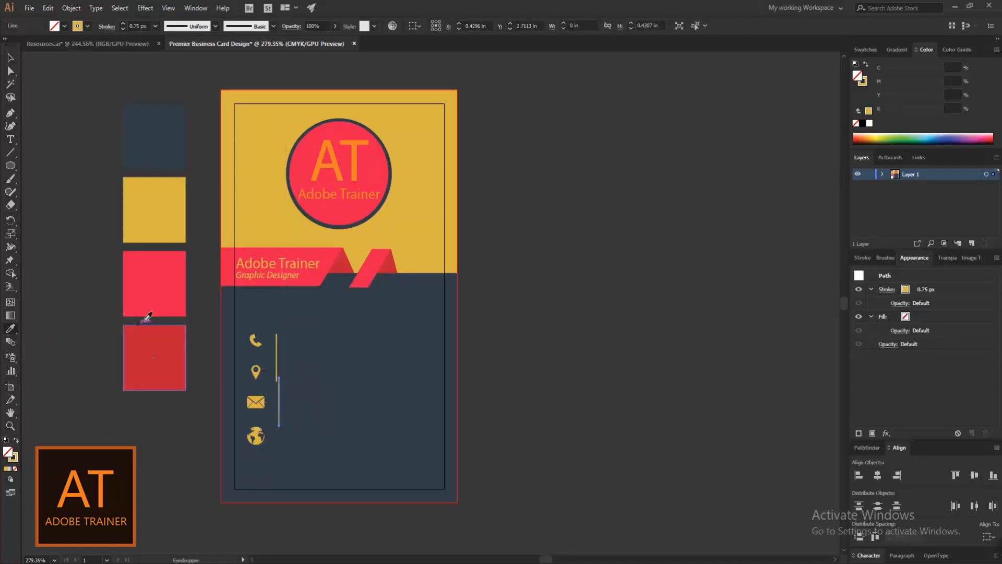
pyautogui.click(159, 298)
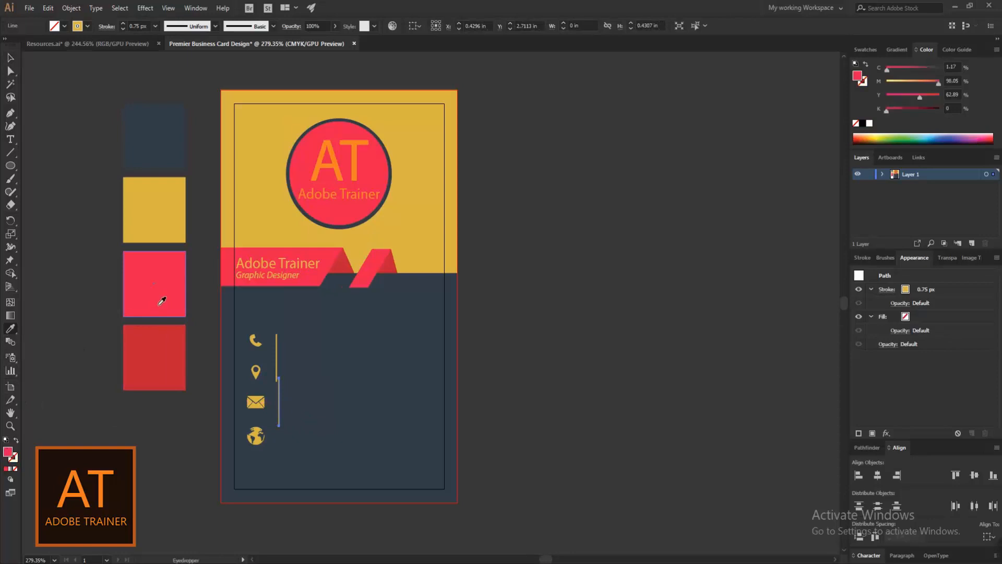
pyautogui.click(16, 441)
pyautogui.click(146, 27)
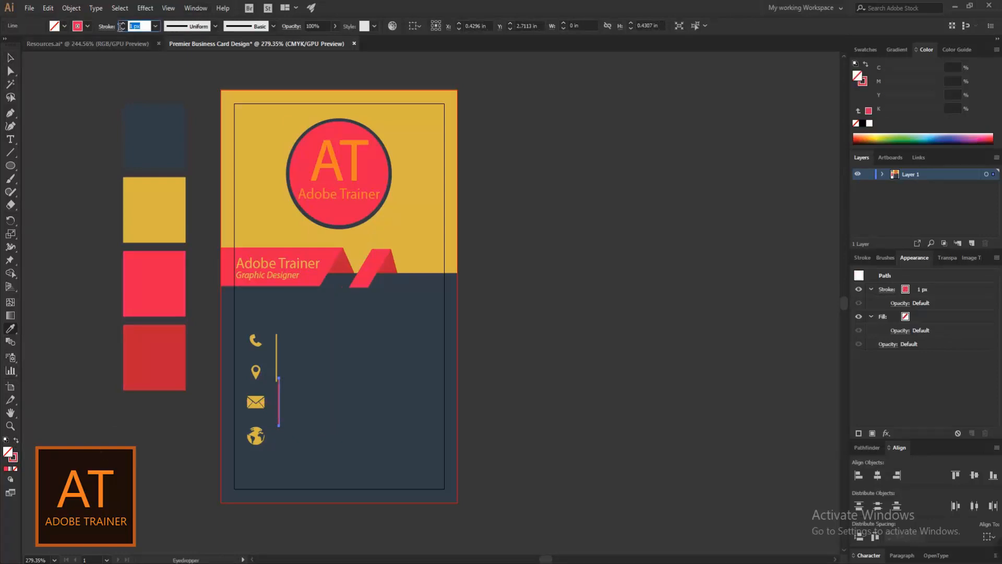
pyautogui.write('0.75')
pyautogui.press('Return')
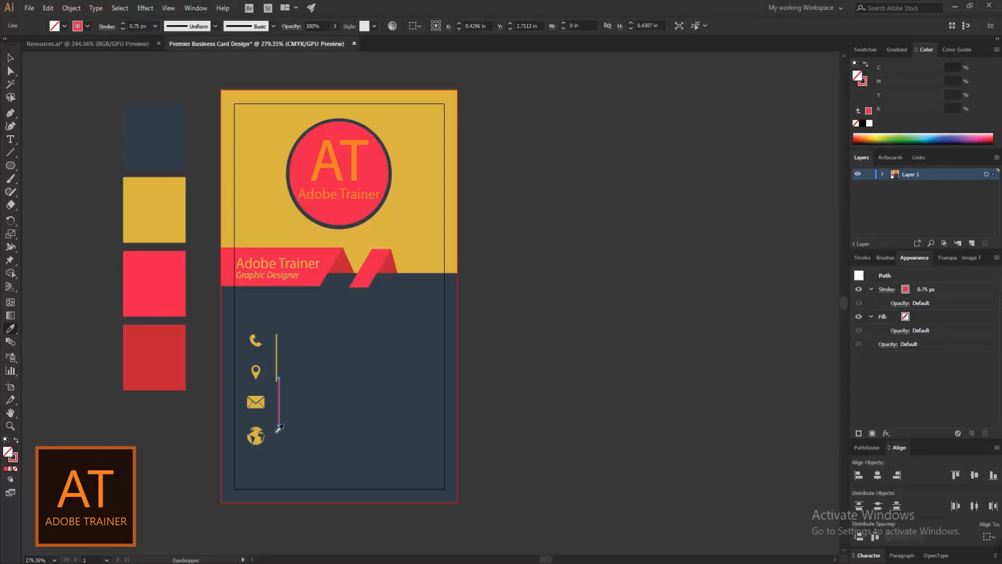
# Step: Lengthen the red line down to the bottom of the globe icon and extend the yellow line slightly downward
pyautogui.press('v')
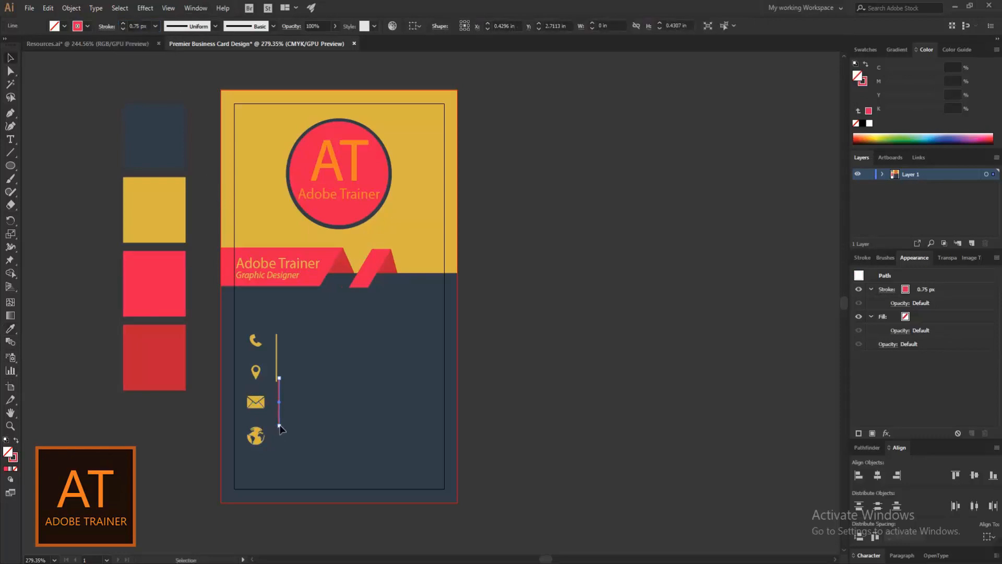
pyautogui.moveTo(280, 428); pyautogui.dragTo(278, 439)
pyautogui.moveTo(279, 436); pyautogui.dragTo(279, 441)
pyautogui.click(276, 368)
pyautogui.moveTo(277, 382); pyautogui.dragTo(277, 389)
pyautogui.click(297, 406)
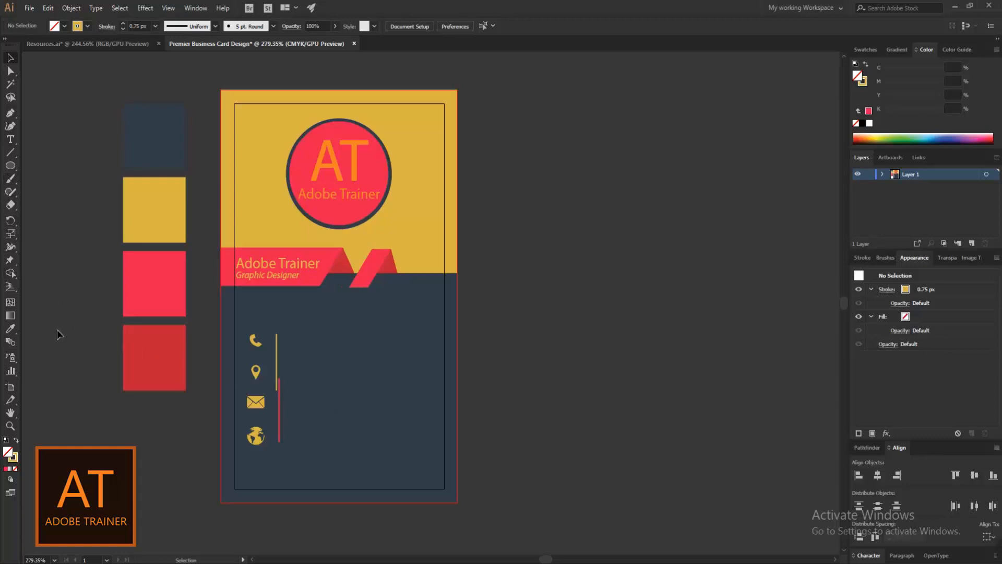
# Step: Place a vertical ruler guide just right of the two divider lines, and activate the Type tool
pyautogui.hotkey('ctrl', 'r')
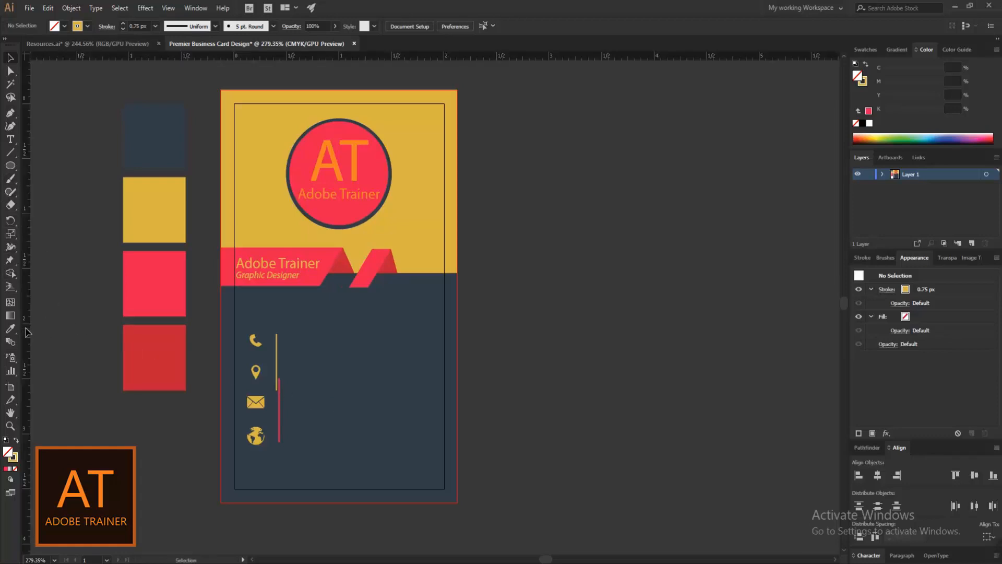
pyautogui.moveTo(320, 382); pyautogui.dragTo(284, 377)
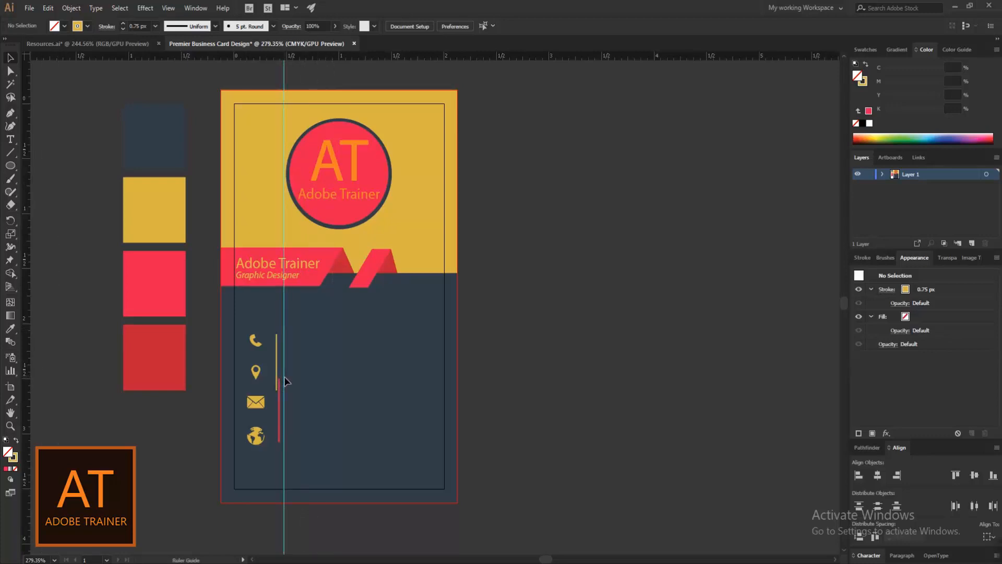
pyautogui.click(10, 139)
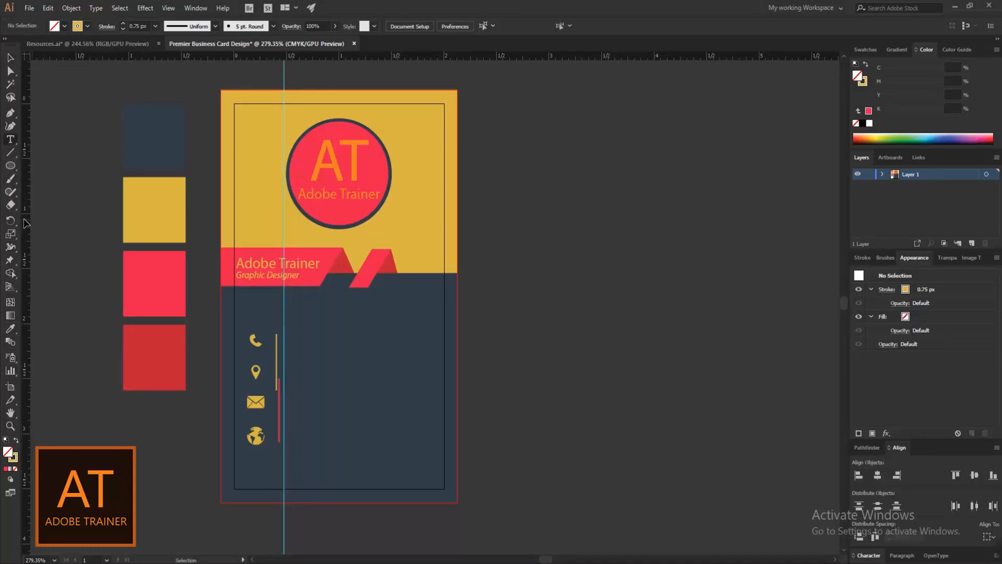
# Step: Add a placeholder phone number as text just right of the divider lines, beside the phone icon, at 8 pt
pyautogui.click(292, 344)
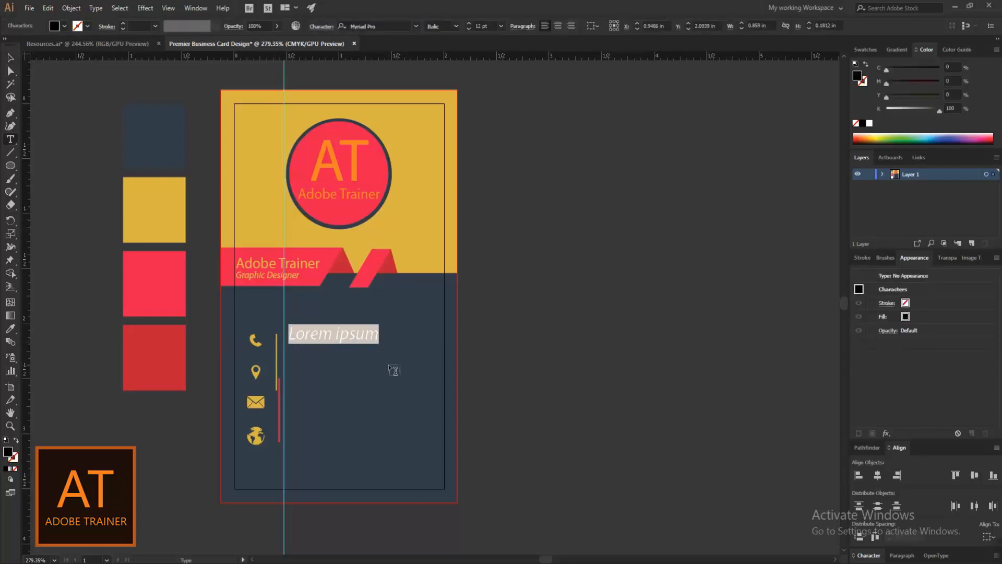
pyautogui.write('+0')
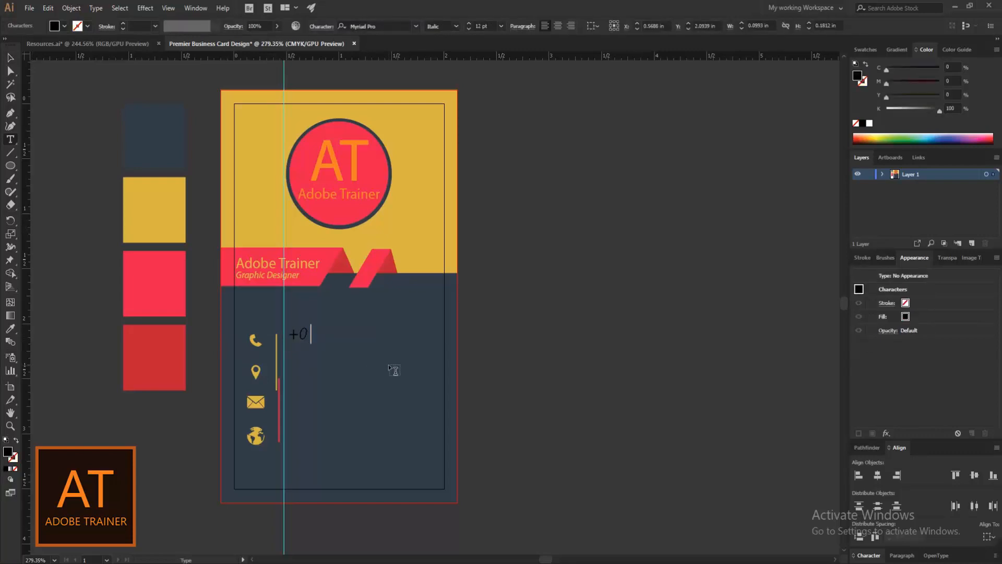
pyautogui.write(' 123 456 789')
pyautogui.click(10, 60)
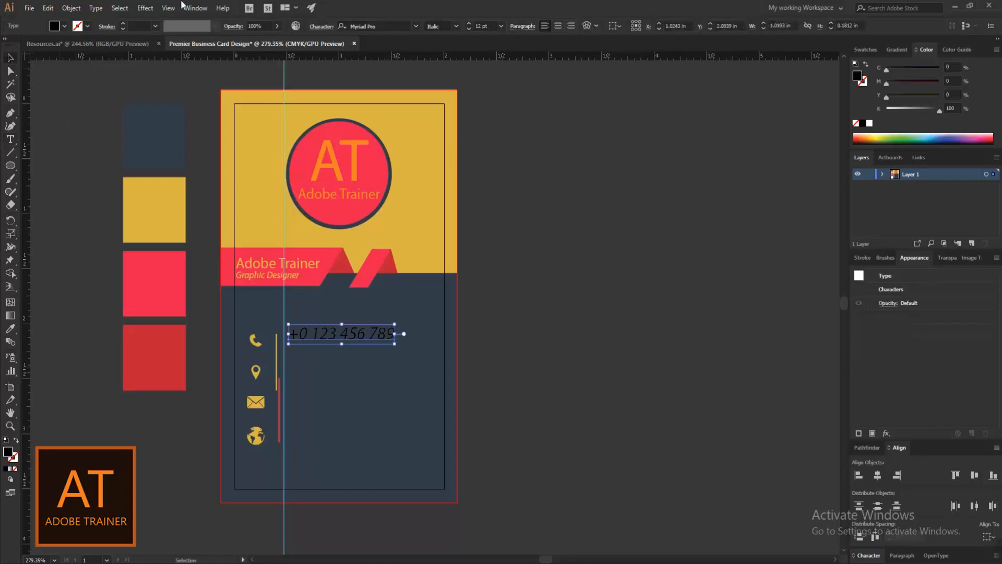
pyautogui.click(501, 25)
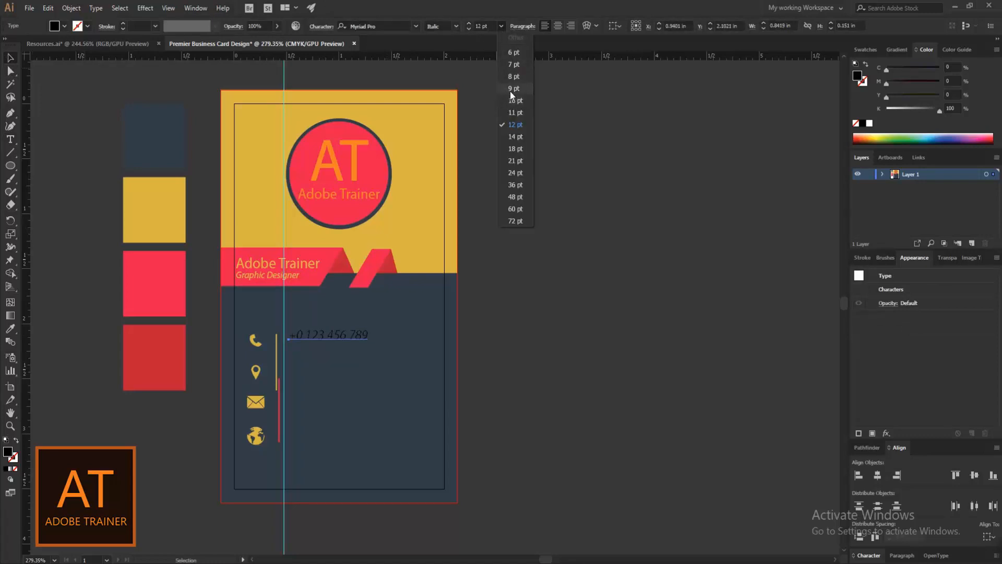
pyautogui.click(512, 77)
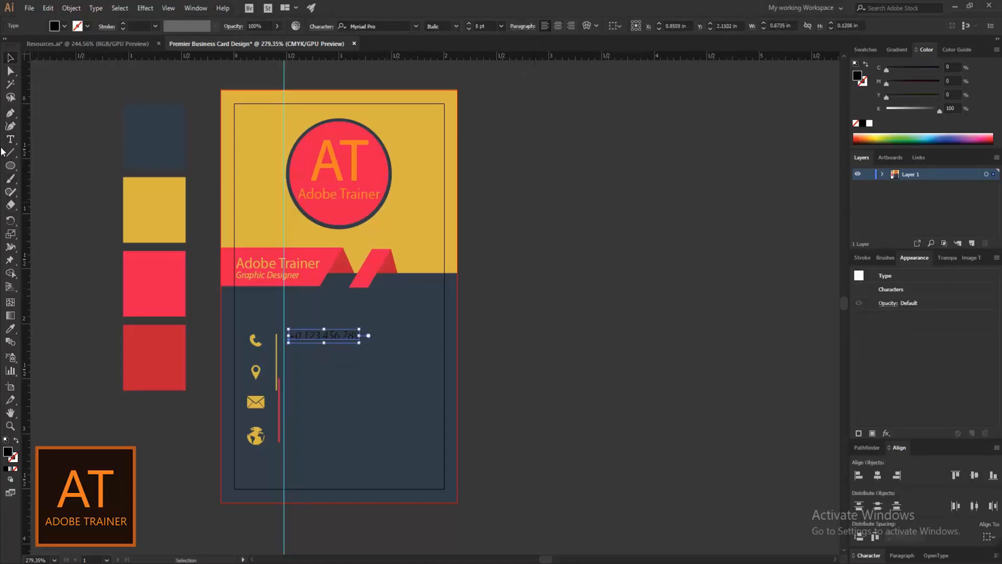
# Step: Colour the phone number text with the card's yellow and move it level with the phone icon
pyautogui.click(10, 329)
pyautogui.click(258, 203)
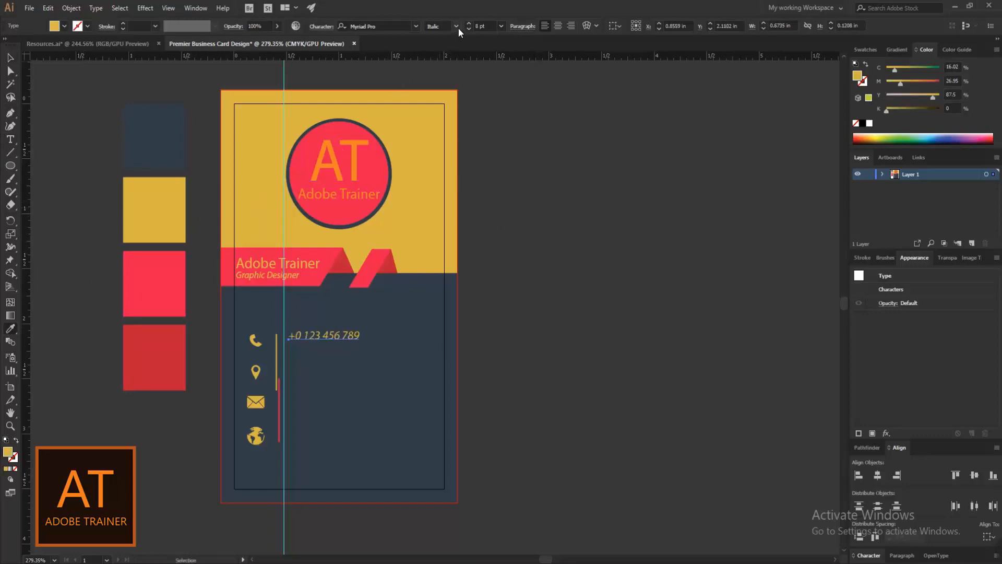
pyautogui.press('v')
pyautogui.moveTo(349, 339)
pyautogui.mouseDown()
pyautogui.moveTo(354, 346)
pyautogui.moveTo(342, 343)
pyautogui.mouseUp()
pyautogui.press('Up')
pyautogui.press('Up')
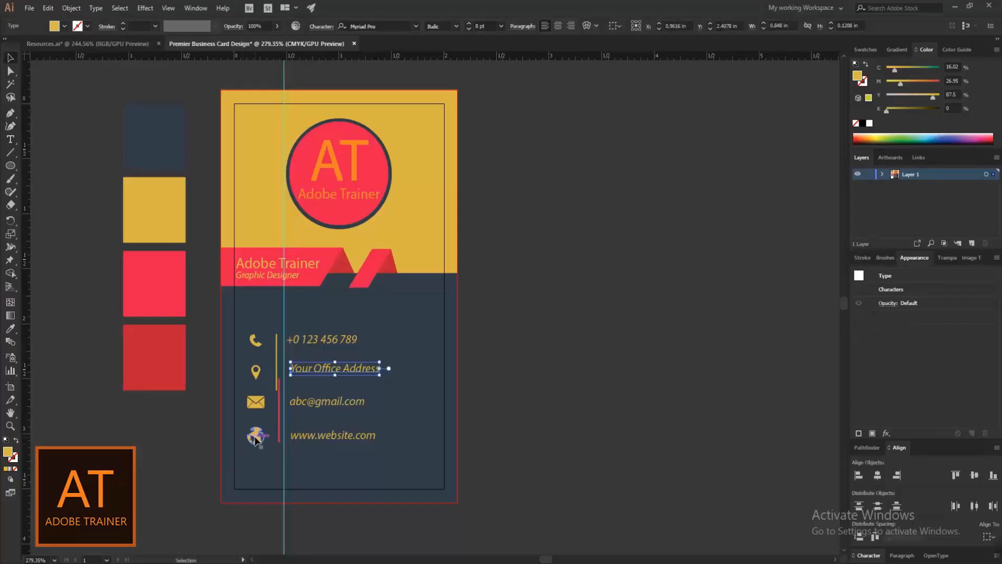
# Step: Ungroup the set of four contact icons so each one can be selected separately
pyautogui.click(256, 436)
pyautogui.keyDown('shift'); pyautogui.click(296, 439); pyautogui.keyUp('shift')
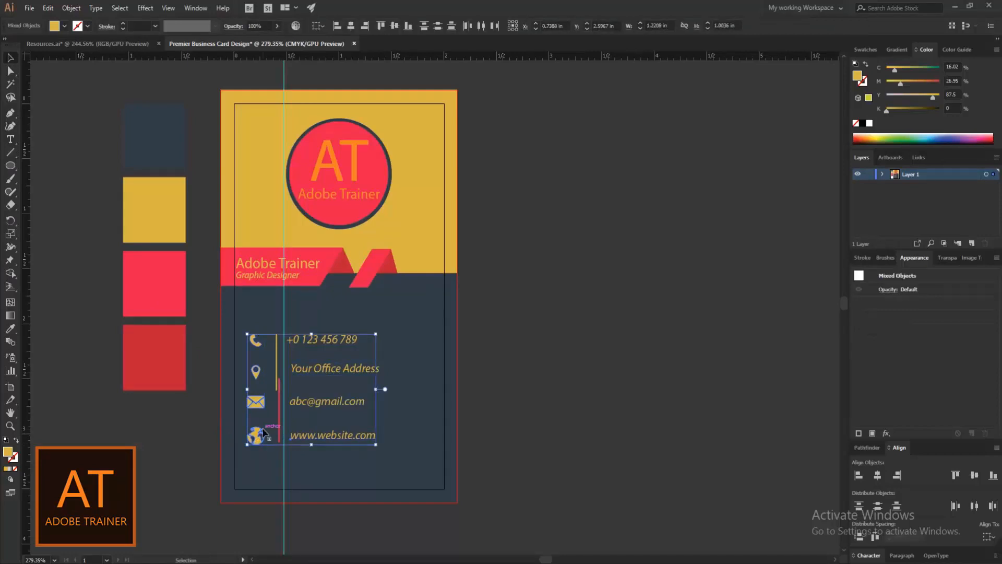
pyautogui.click(257, 455)
pyautogui.click(256, 435)
pyautogui.rightClick(257, 436)
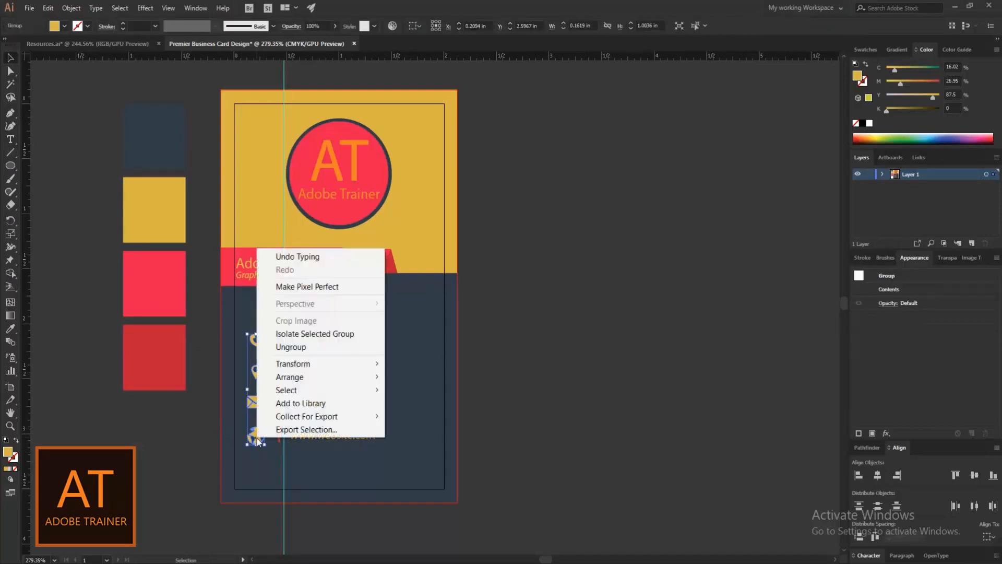
pyautogui.click(290, 347)
# Step: Align the globe icon with the website text and the envelope icon with the e-mail text on their vertical centres
pyautogui.click(261, 437)
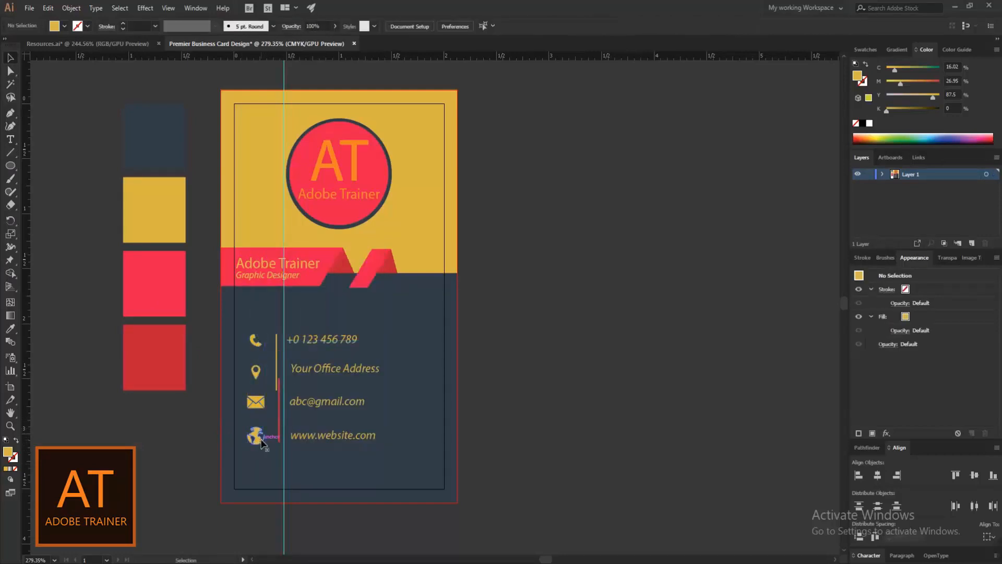
pyautogui.keyDown('shift'); pyautogui.click(334, 435); pyautogui.keyUp('shift')
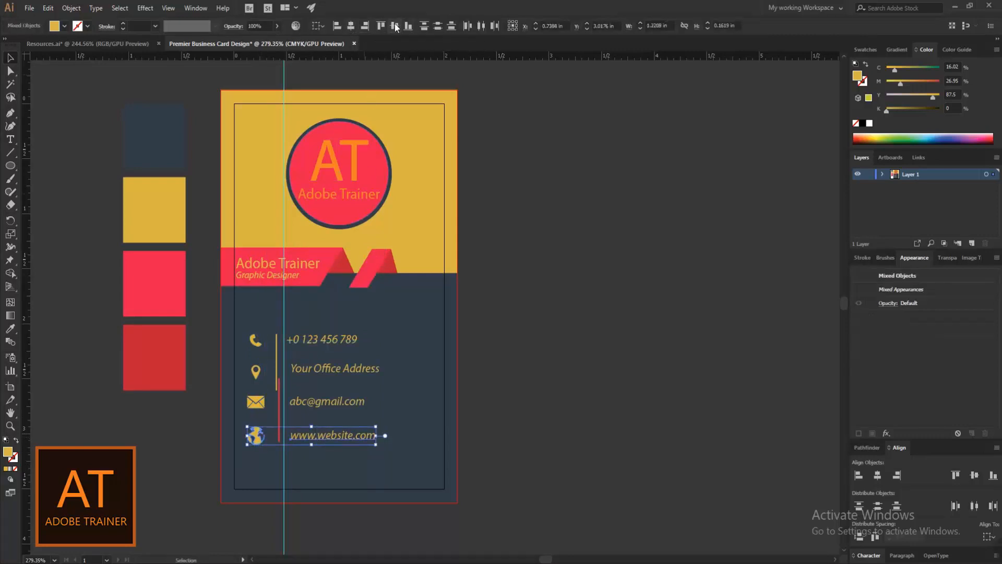
pyautogui.click(255, 399)
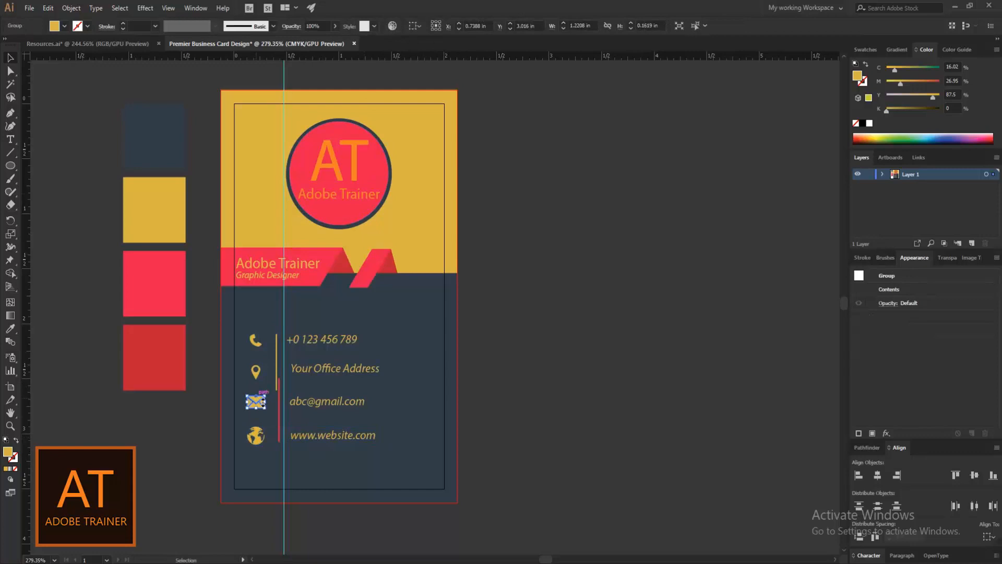
pyautogui.keyDown('shift'); pyautogui.click(304, 403); pyautogui.keyUp('shift')
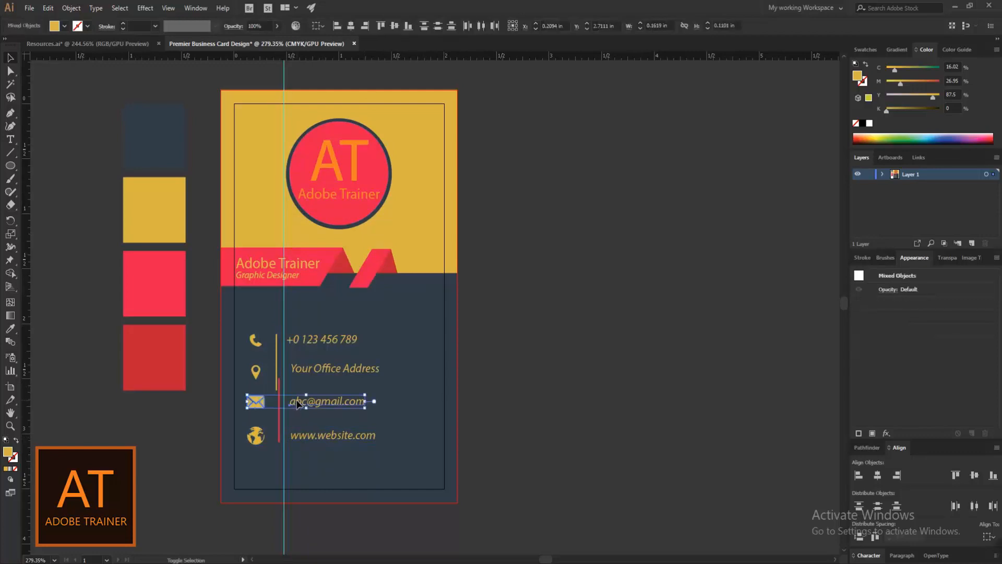
pyautogui.click(393, 26)
# Step: Align the location pin with the office address text and the phone icon with the phone number on their vertical centres
pyautogui.click(260, 377)
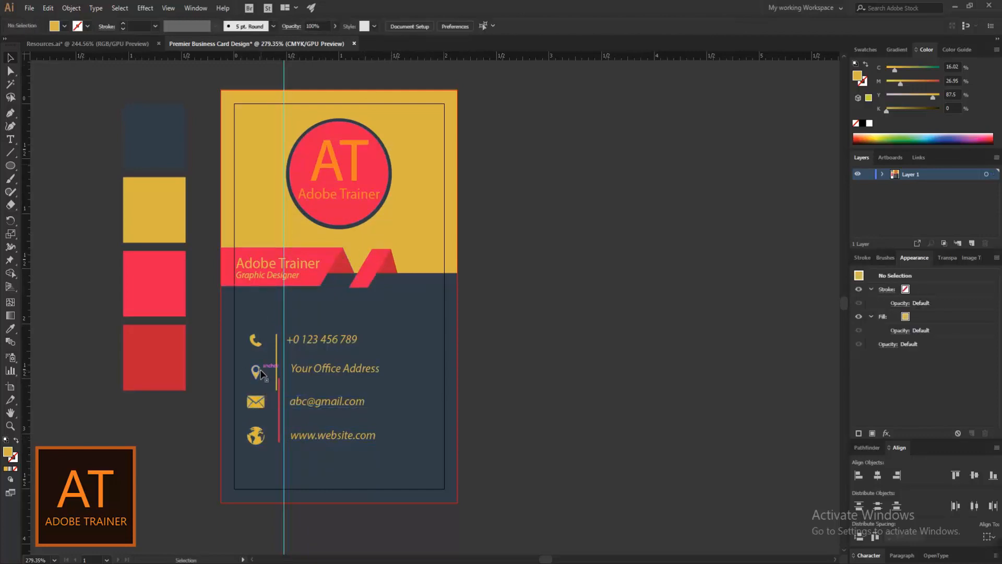
pyautogui.click(258, 373)
pyautogui.keyDown('shift'); pyautogui.click(334, 368); pyautogui.keyUp('shift')
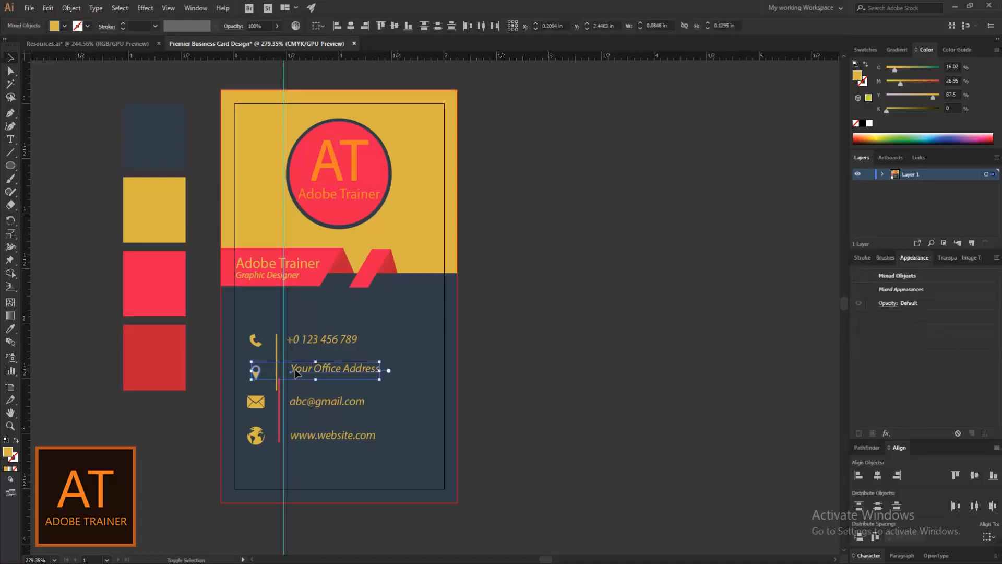
pyautogui.click(395, 26)
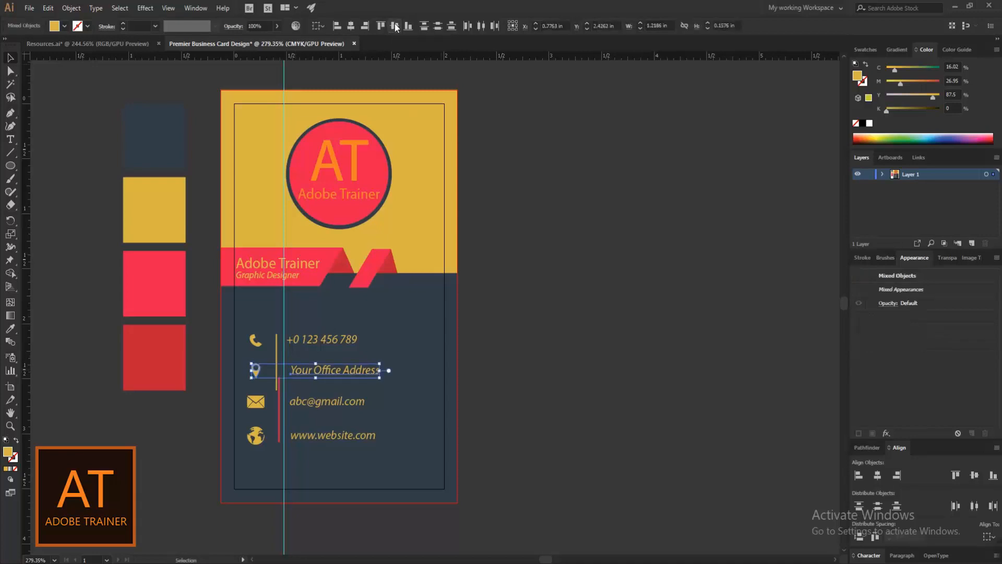
pyautogui.click(255, 340)
pyautogui.keyDown('shift'); pyautogui.click(320, 340); pyautogui.keyUp('shift')
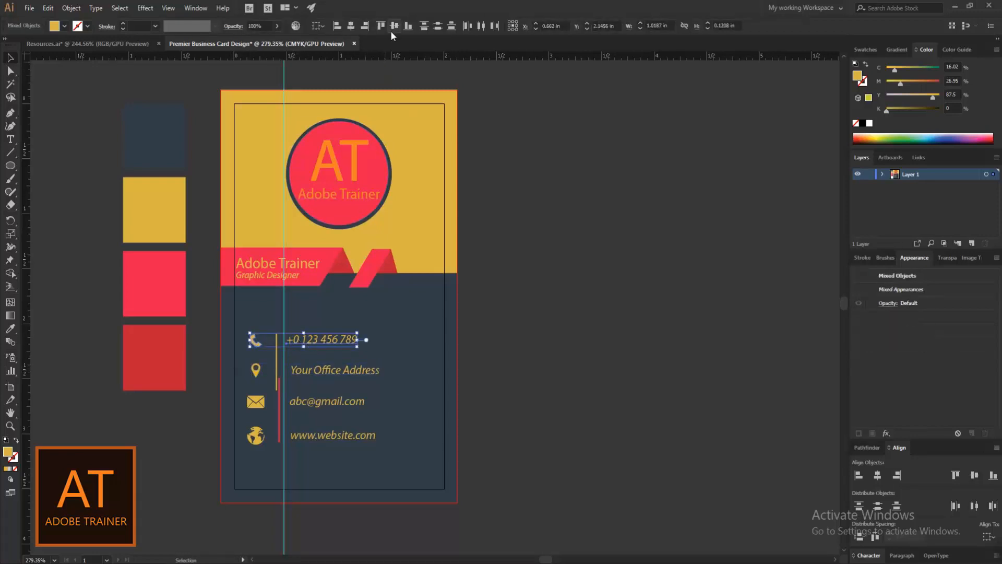
pyautogui.click(395, 26)
pyautogui.click(403, 361)
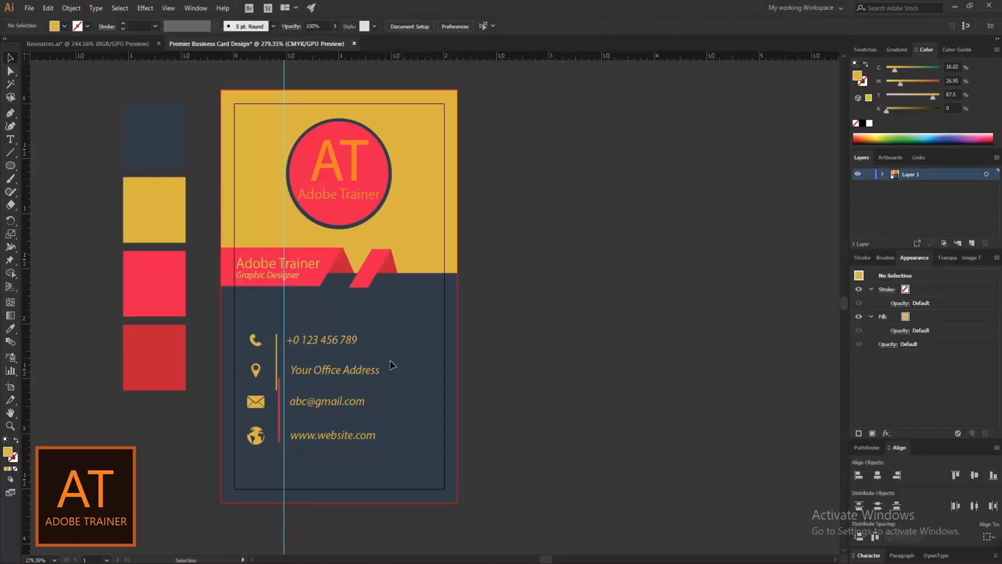
# Step: Group the phone, location, envelope and globe icons together again
pyautogui.moveTo(243, 333); pyautogui.dragTo(260, 437)
pyautogui.rightClick(260, 437)
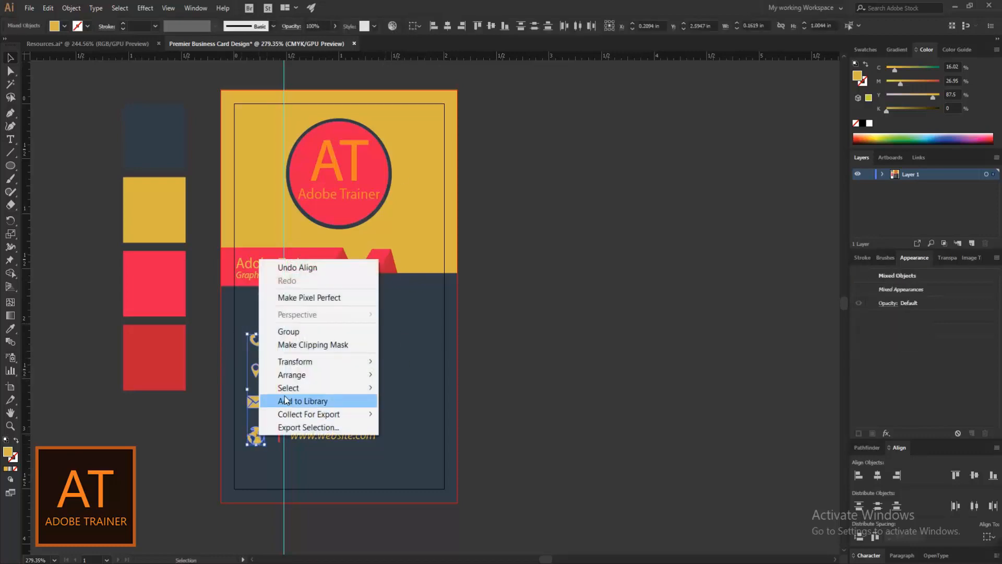
pyautogui.click(295, 330)
pyautogui.click(327, 449)
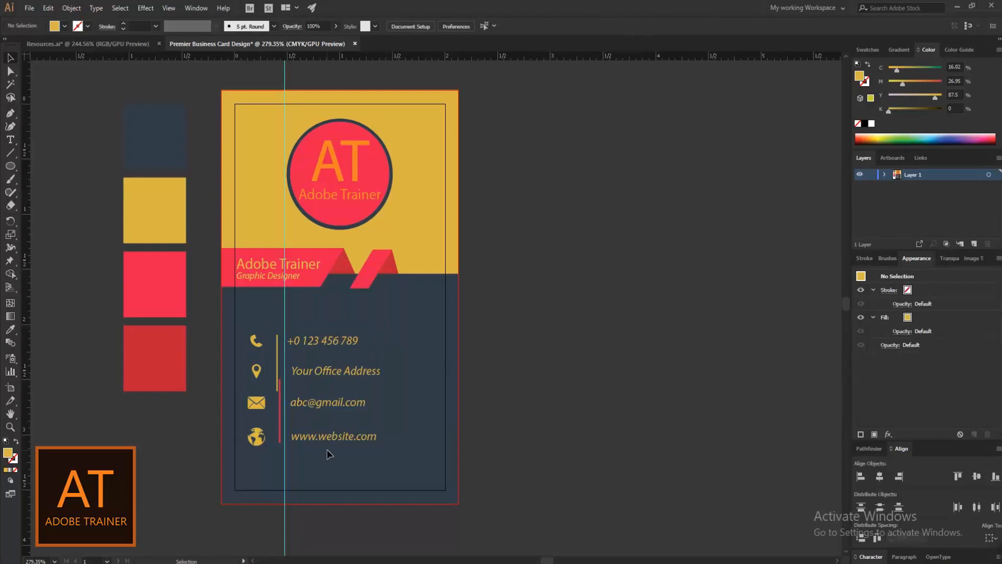
# Step: Nudge the phone number text slightly right toward the other contact lines' left edge, and hide the guides
pyautogui.click(314, 342)
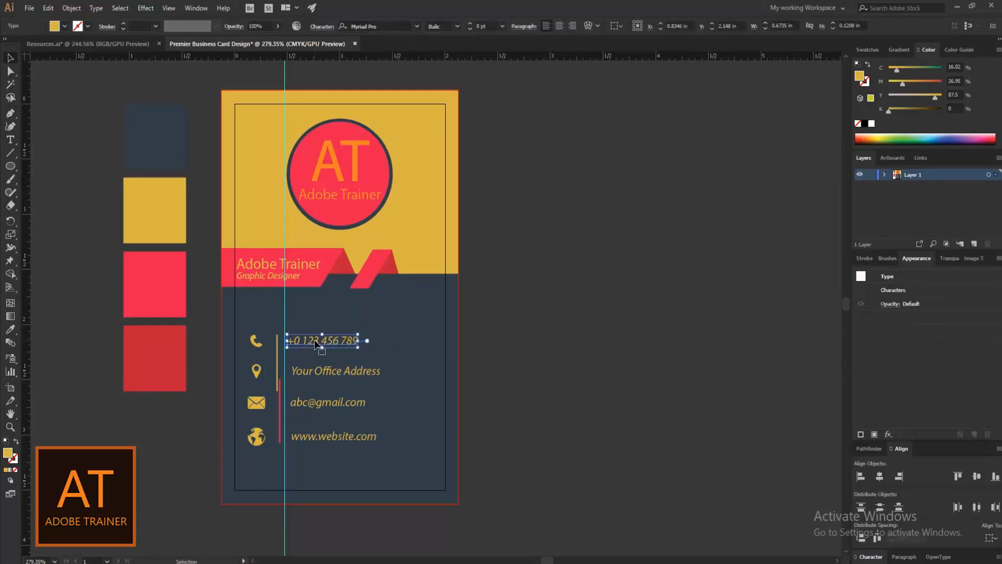
pyautogui.press('Right')
pyautogui.click(369, 465)
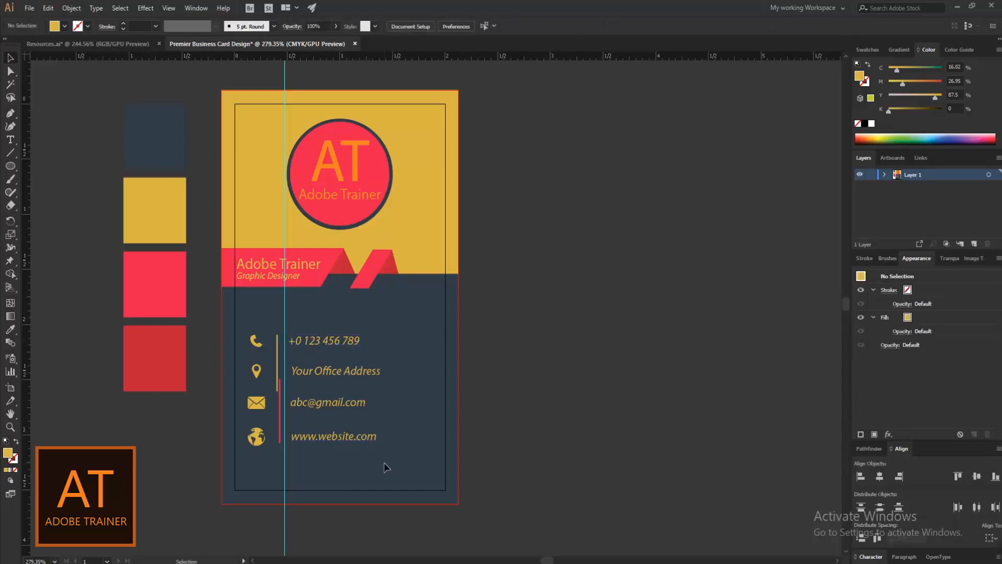
pyautogui.hotkey('ctrl', ';')
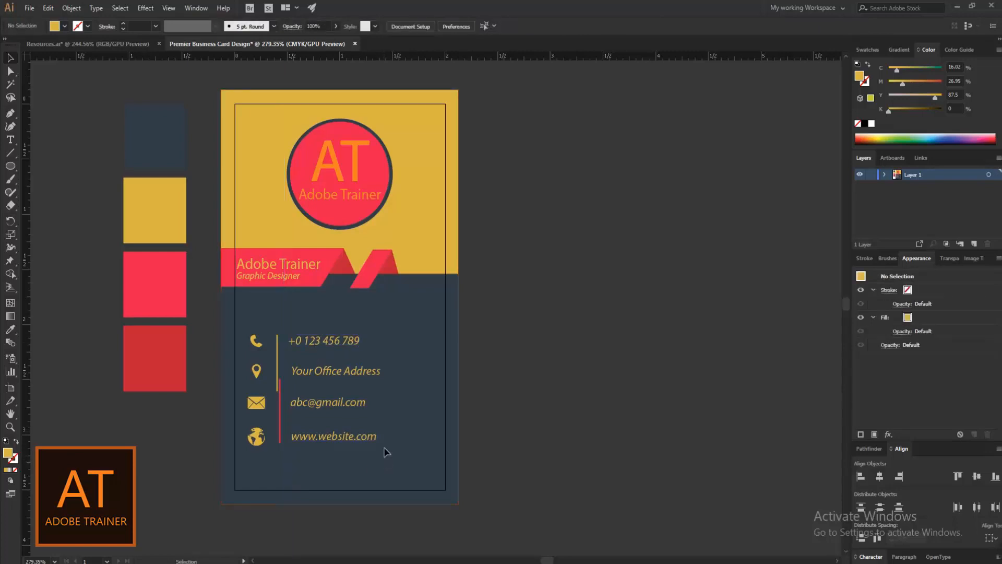
# Step: Unlock all locked objects so the card's background rectangles can be selected
pyautogui.scroll(-1, 386, 452)
pyautogui.scroll(-1, 387, 451)
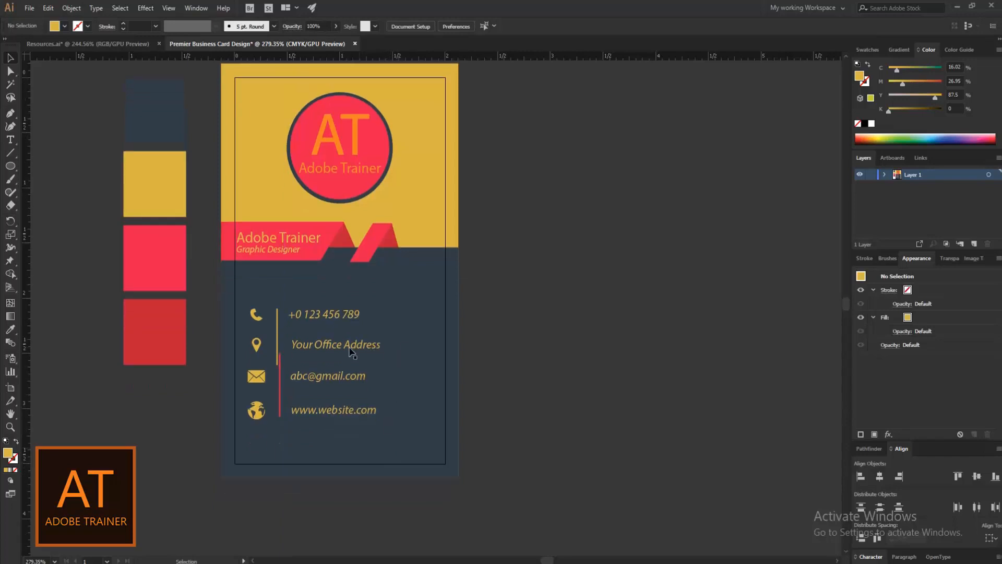
pyautogui.moveTo(494, 321); pyautogui.dragTo(407, 349)
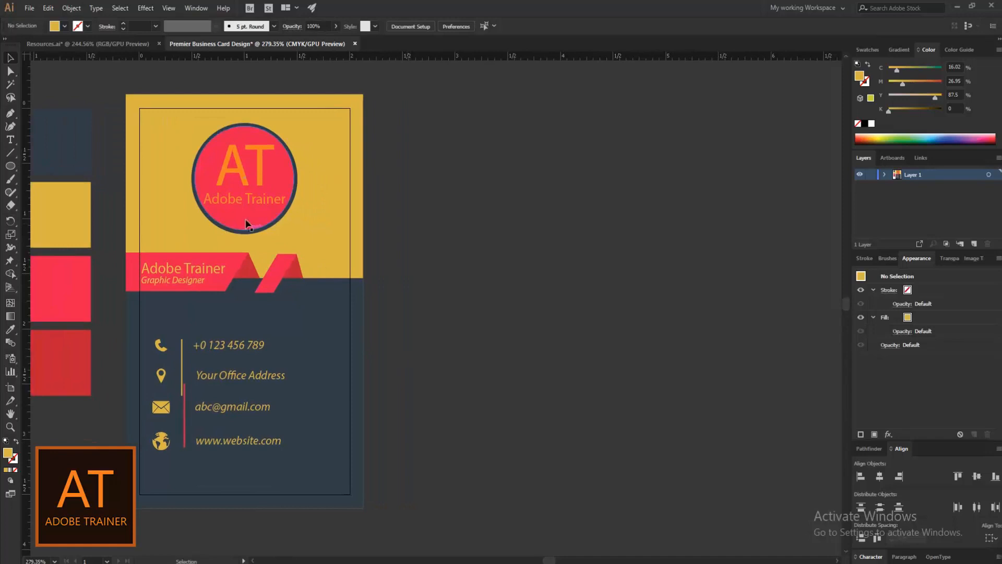
pyautogui.click(47, 9)
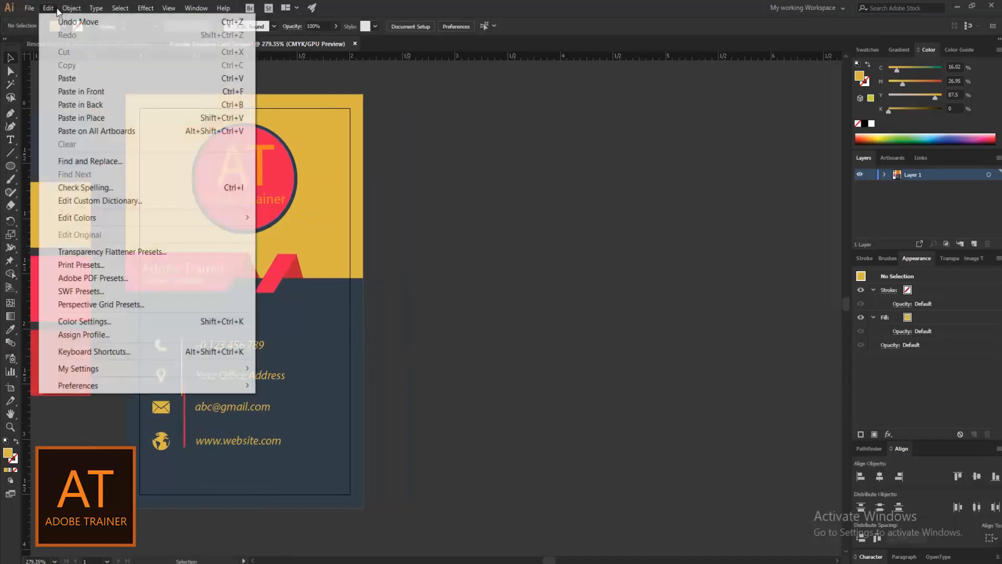
pyautogui.click(72, 10)
pyautogui.click(71, 10)
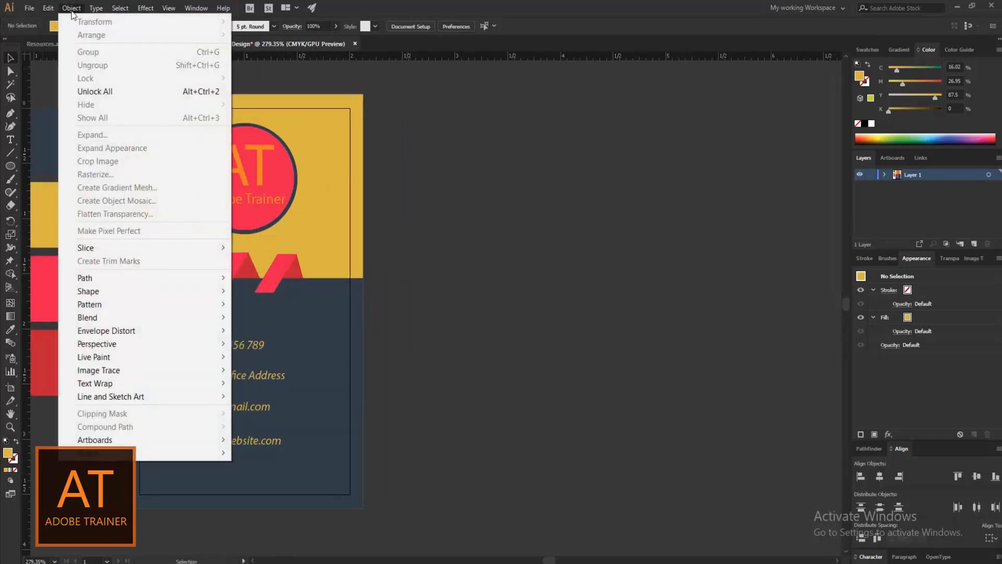
pyautogui.click(134, 92)
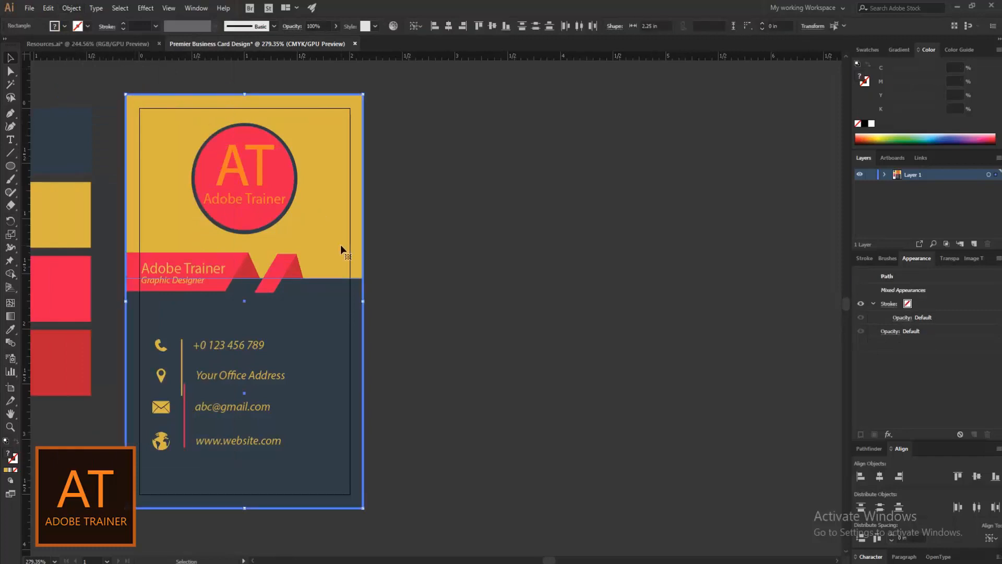
# Step: Duplicate the yellow and the dark blue background rectangles beside the card, to its right, as a second card background
pyautogui.keyDown('shift'); pyautogui.click(348, 319); pyautogui.keyUp('shift')
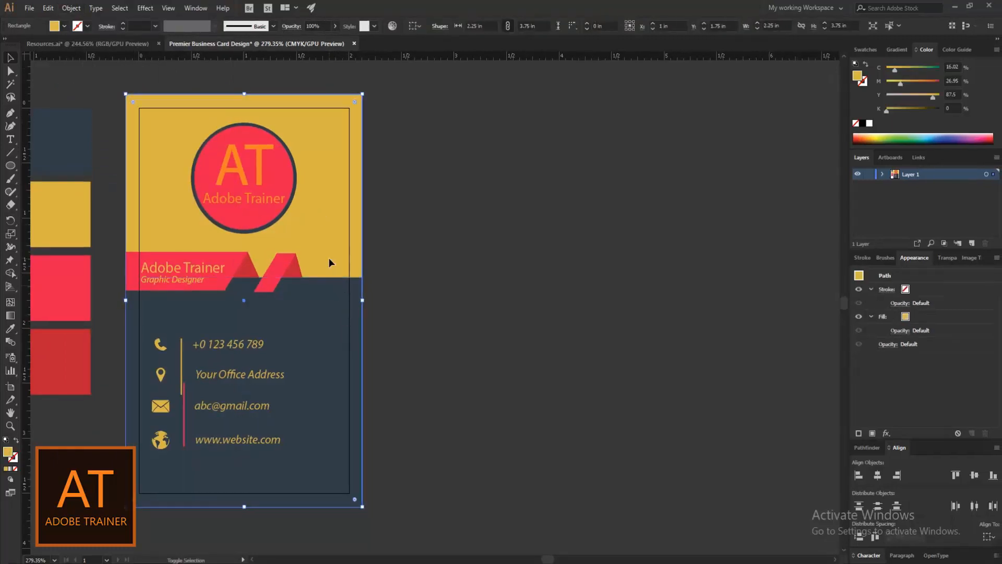
pyautogui.moveTo(328, 260); pyautogui.dragTo(609, 262)
pyautogui.click(351, 330)
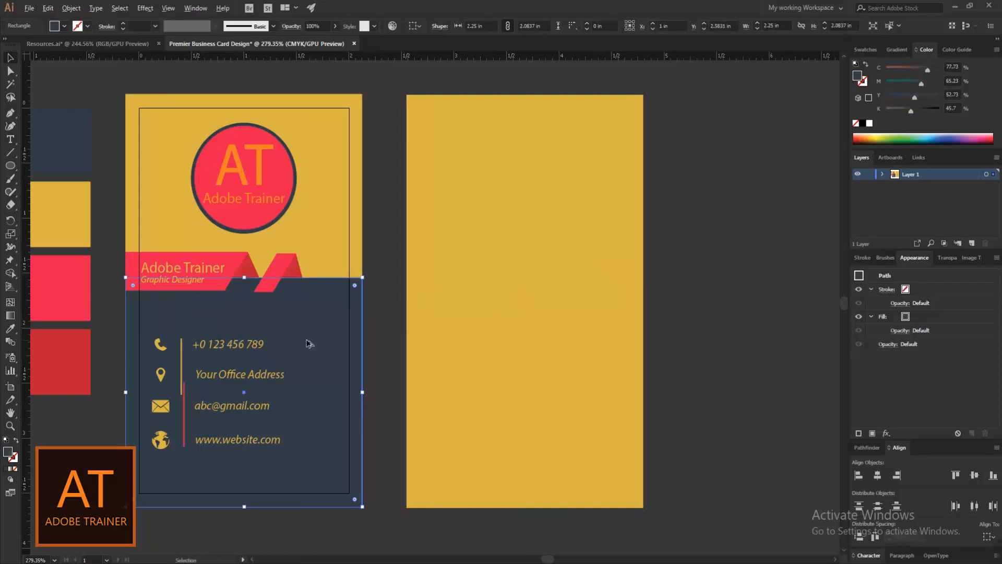
pyautogui.moveTo(309, 343); pyautogui.dragTo(589, 346)
pyautogui.click(705, 402)
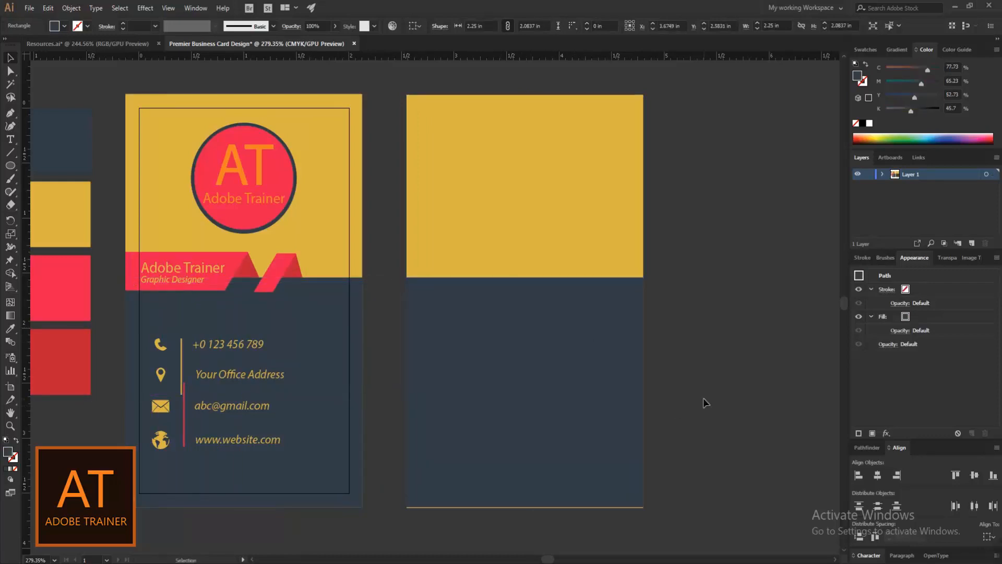
# Step: Nudge the copied dark blue rectangle down until it covers the bottom edge of the yellow copy
pyautogui.click(611, 422)
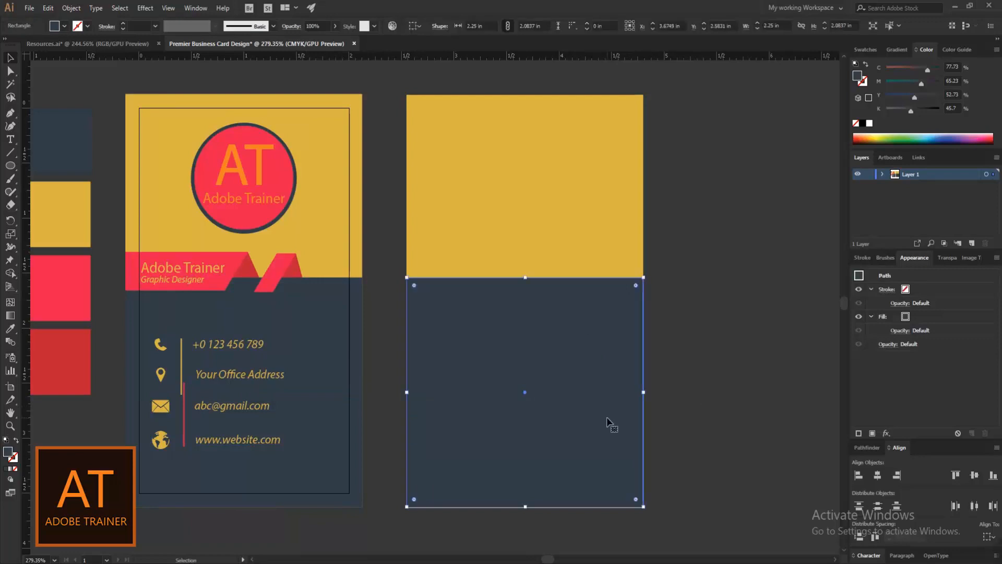
pyautogui.press('Down')
pyautogui.click(721, 346)
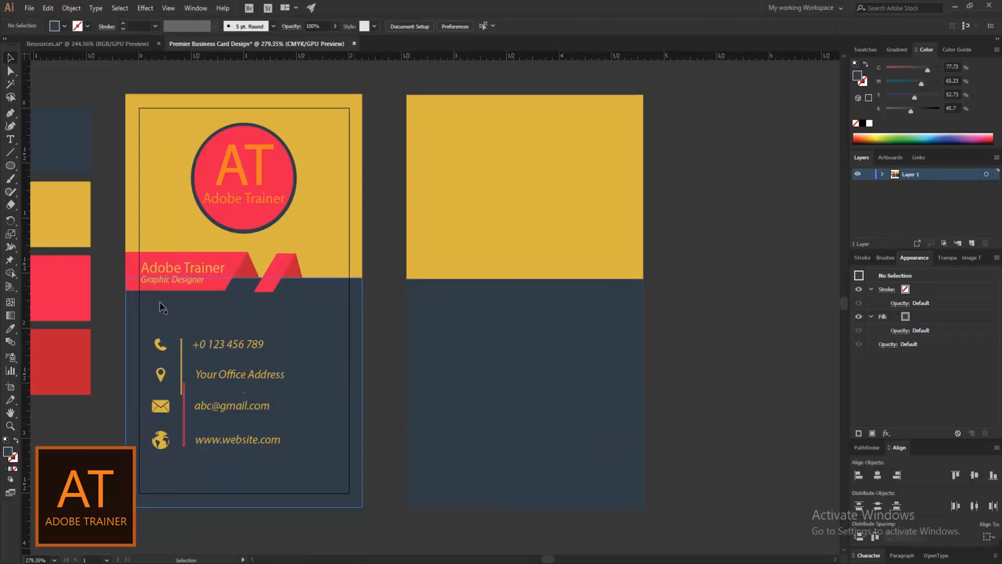
pyautogui.click(10, 328)
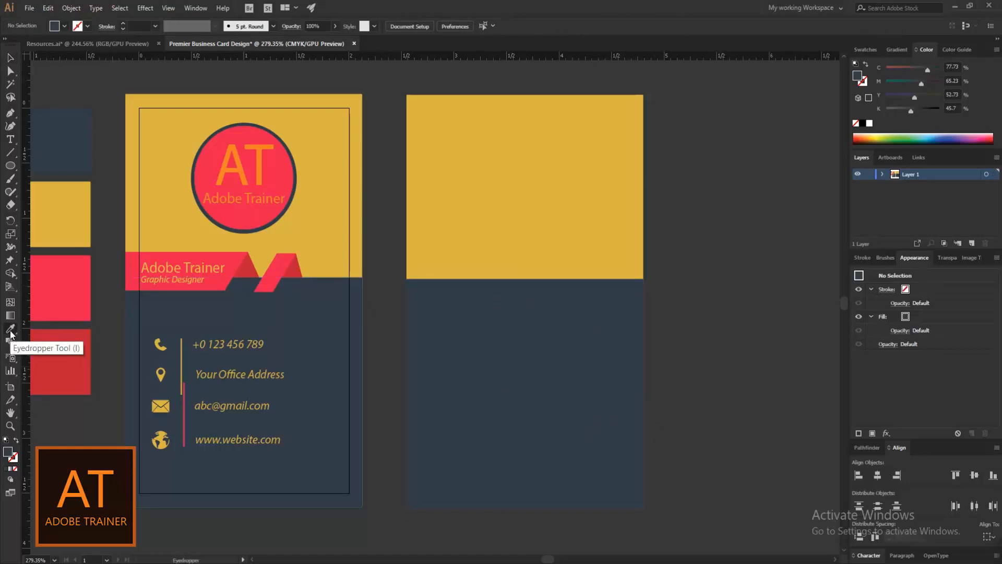
pyautogui.press('v')
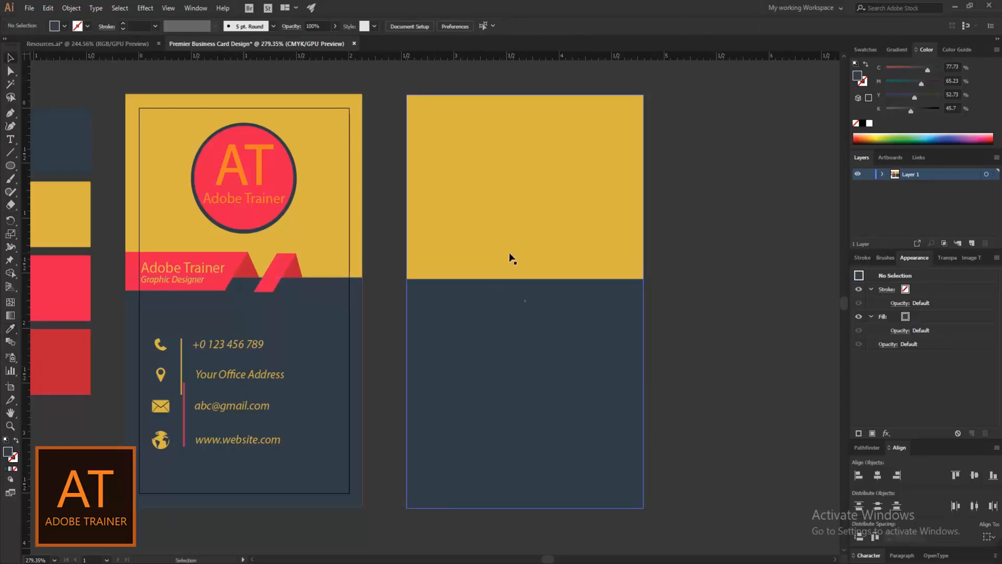
# Step: Swap the second card's background colours by sampling the first card: dark blue for the full-size rectangle, yellow for the lower one
pyautogui.click(509, 252)
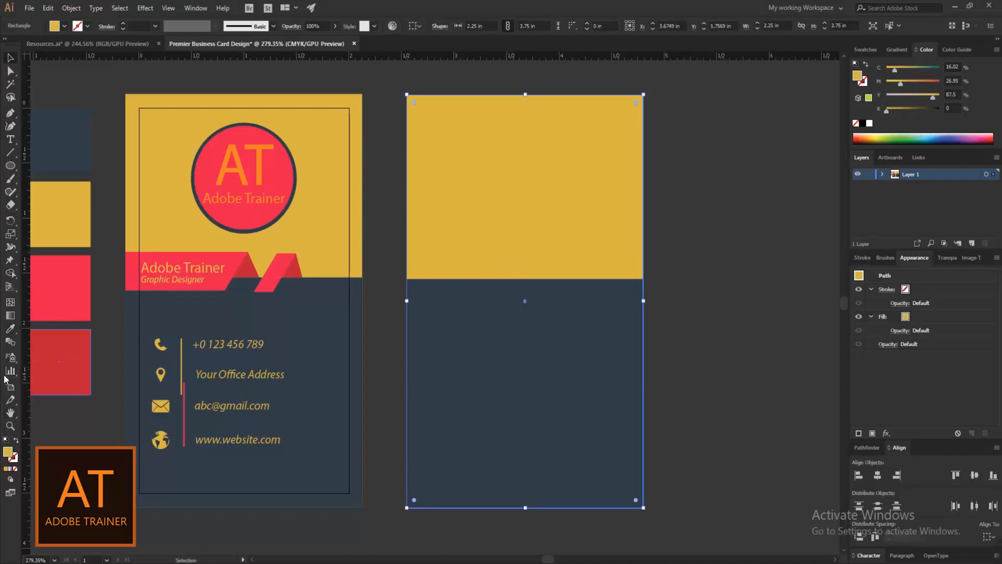
pyautogui.click(10, 329)
pyautogui.click(309, 328)
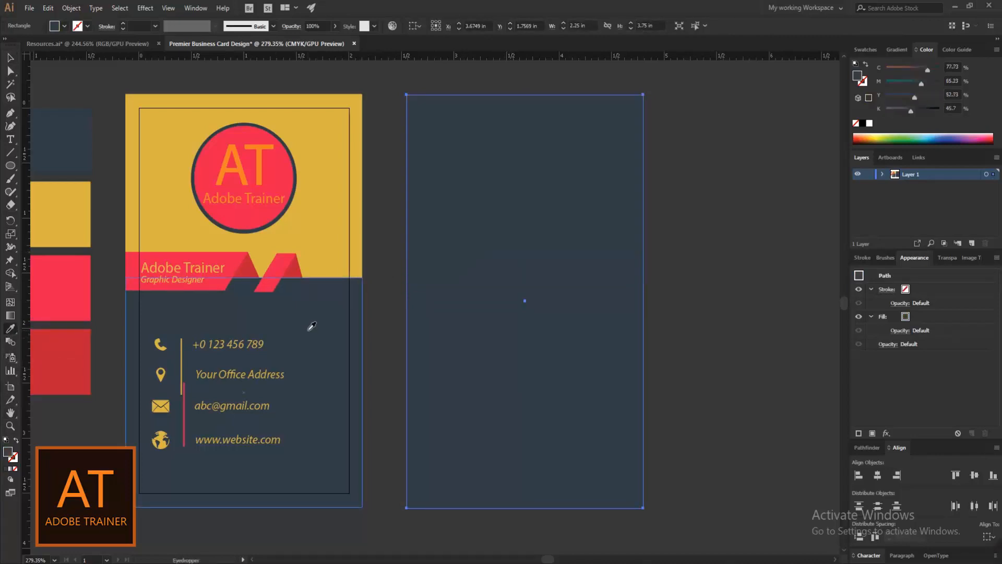
pyautogui.press('v')
pyautogui.click(477, 389)
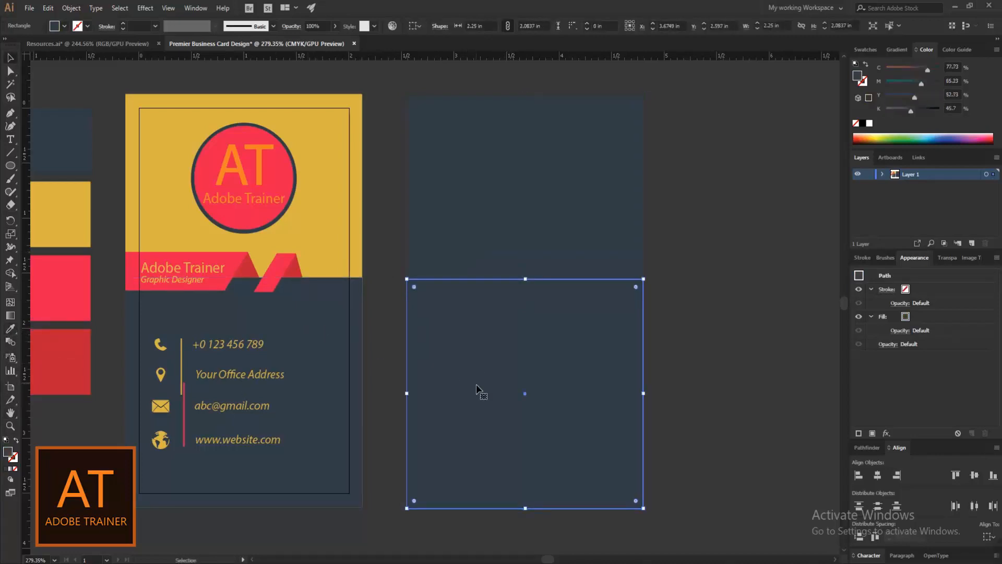
pyautogui.click(10, 328)
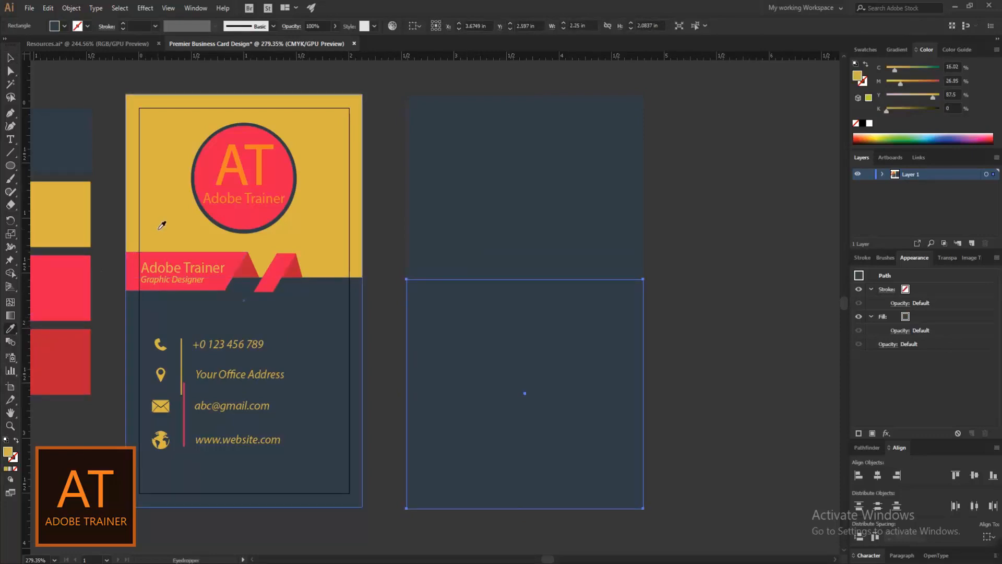
pyautogui.click(162, 226)
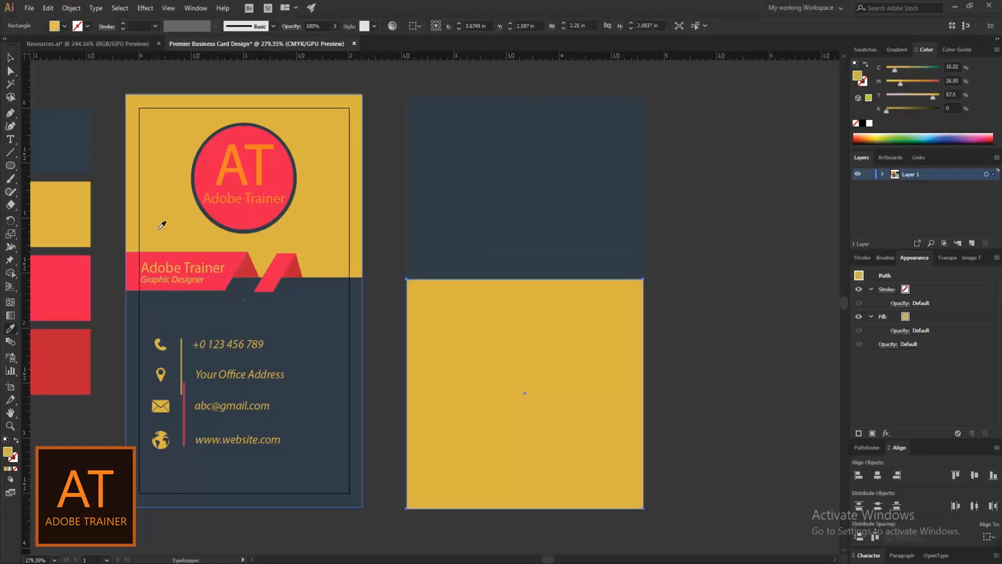
pyautogui.click(9, 59)
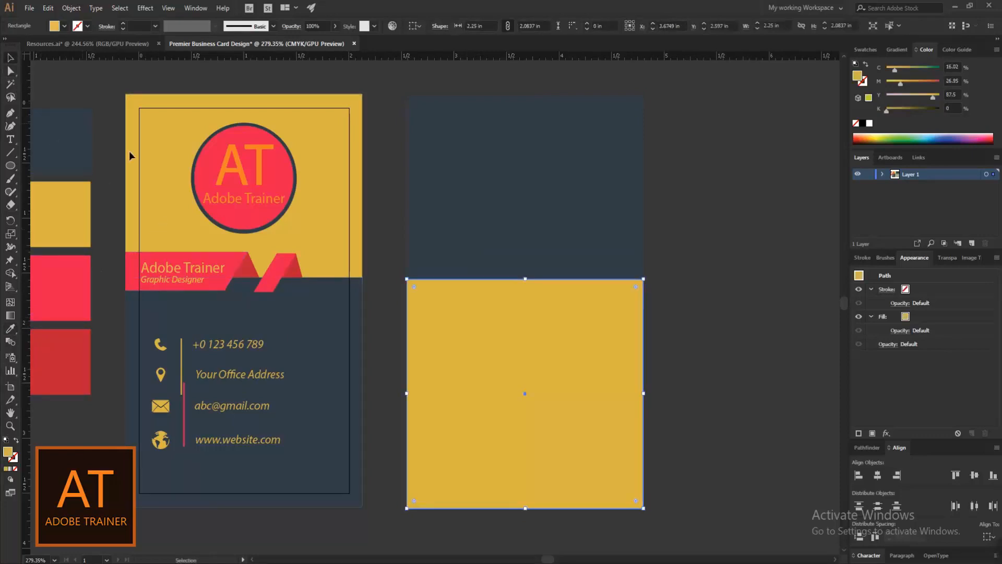
# Step: Copy the AT logo with its circles onto the second card's dark blue area, enlarged to about 1.17 in wide and centred
pyautogui.click(222, 178)
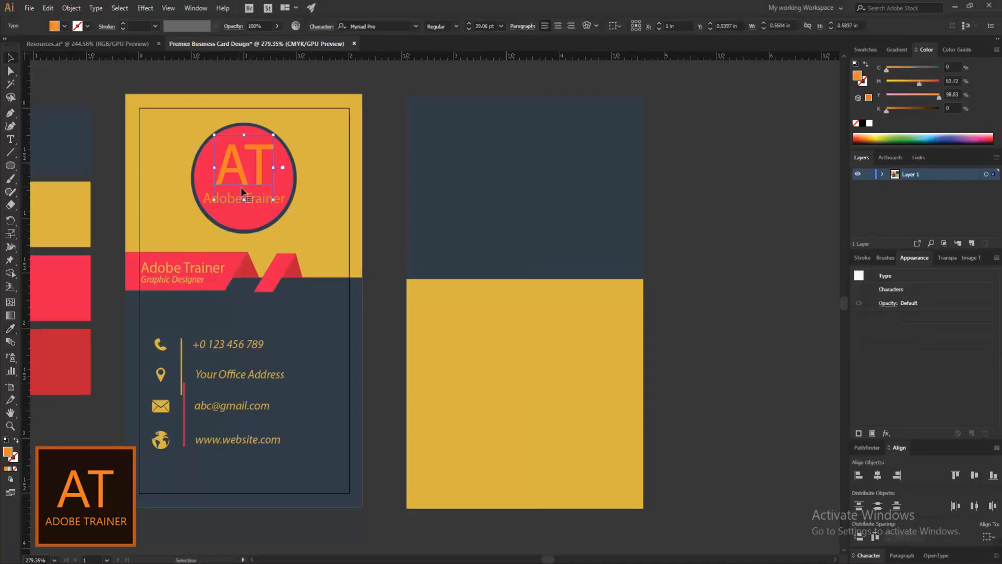
pyautogui.keyDown('shift'); pyautogui.click(283, 203); pyautogui.keyUp('shift')
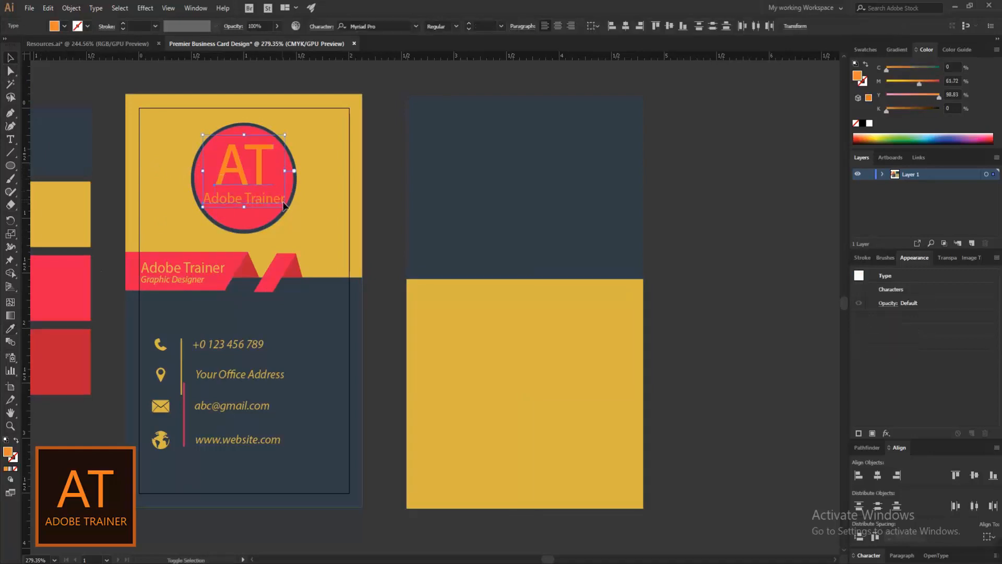
pyautogui.keyDown('shift'); pyautogui.click(275, 226); pyautogui.keyUp('shift')
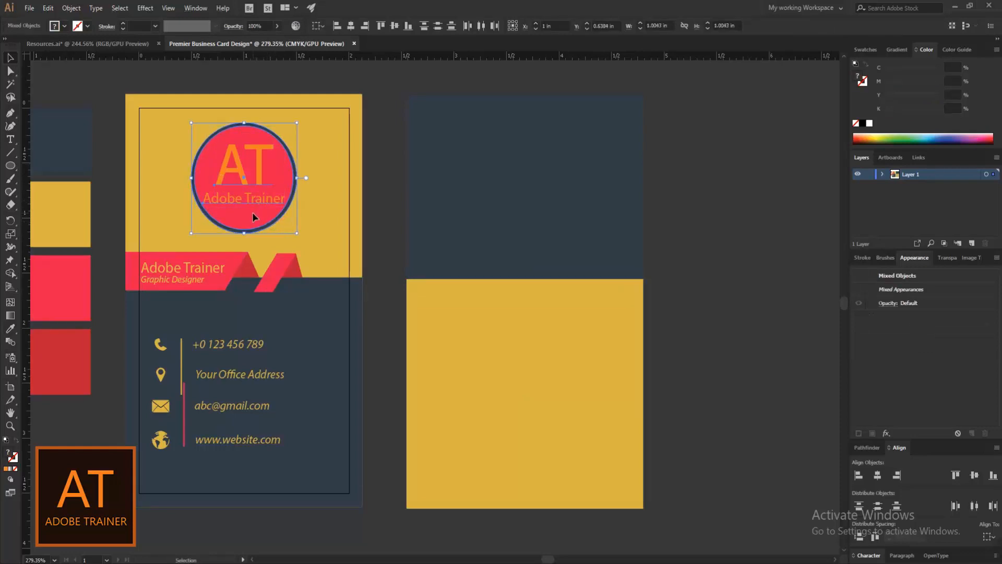
pyautogui.moveTo(252, 212); pyautogui.dragTo(595, 256)
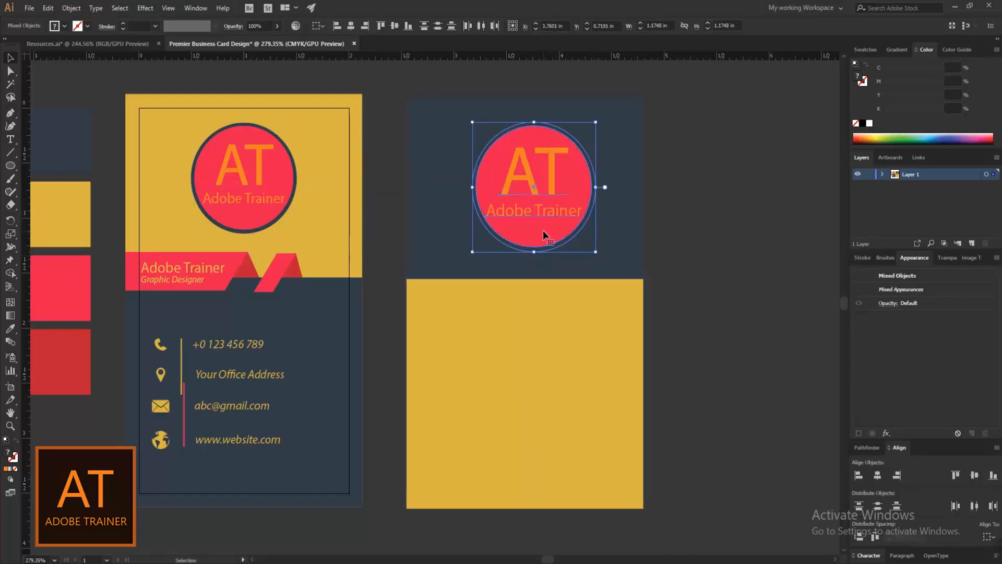
pyautogui.moveTo(542, 235); pyautogui.dragTo(540, 221)
pyautogui.click(579, 261)
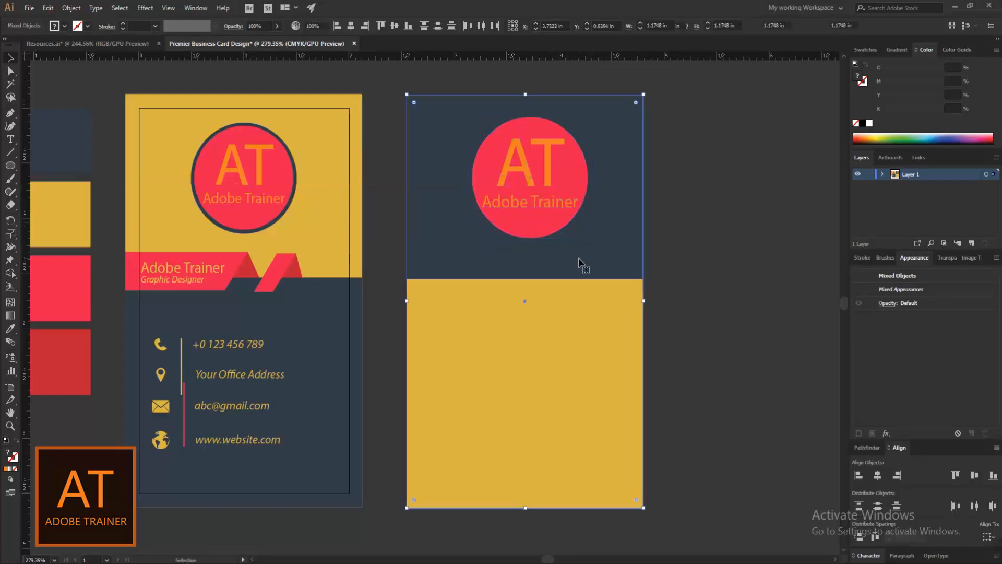
# Step: Recolour the copied logo's outer circle with the yellow sampled from the first card
pyautogui.click(551, 239)
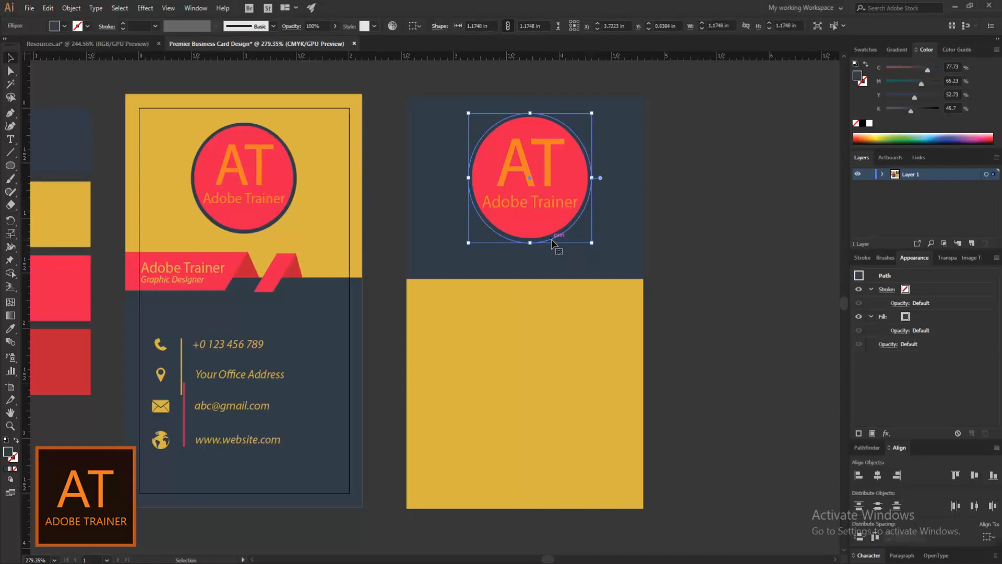
pyautogui.click(10, 328)
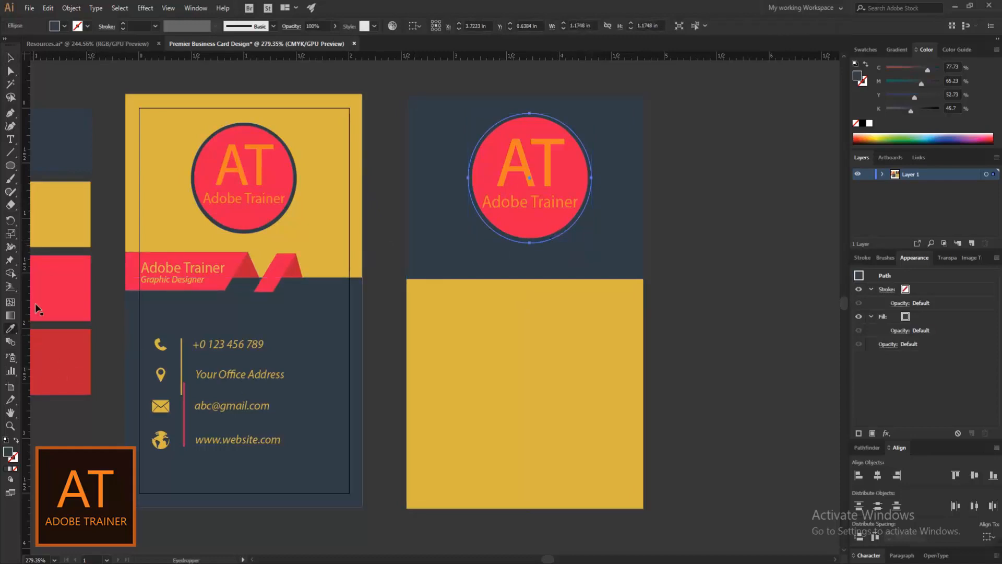
pyautogui.click(168, 225)
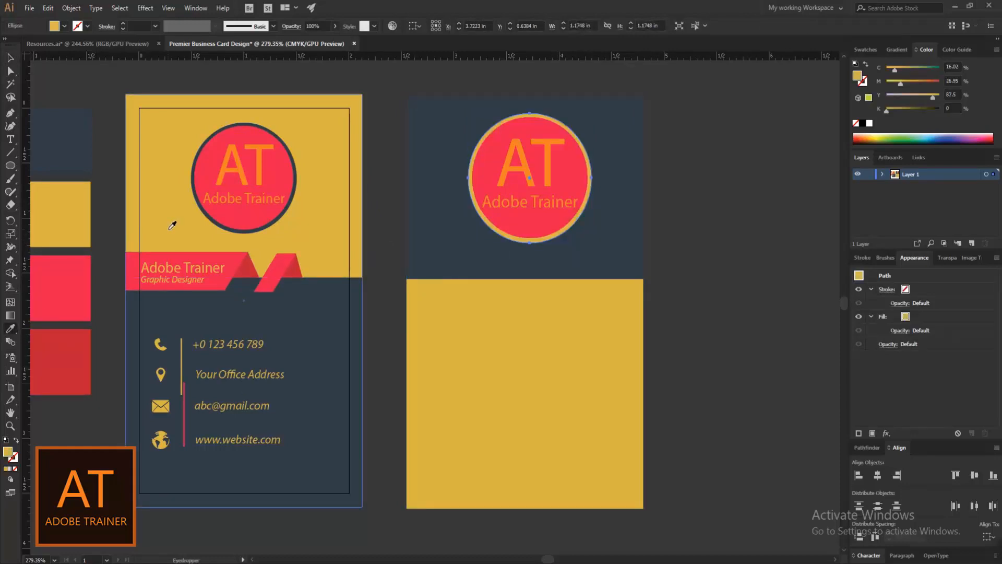
pyautogui.click(10, 57)
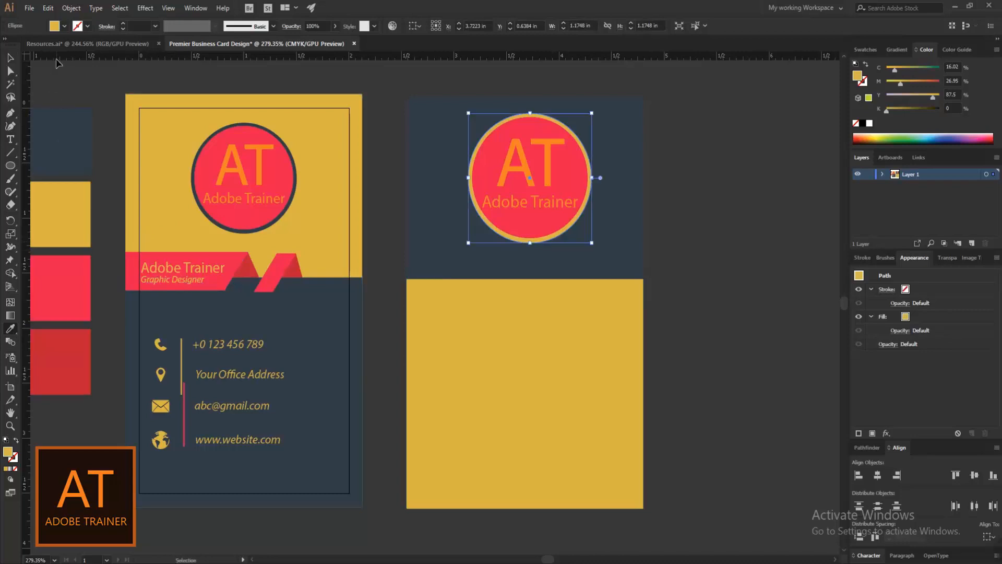
# Step: Examine the second card side in the Resources.ai reference design, checking the layout of its lower yellow area
pyautogui.click(66, 44)
pyautogui.moveTo(814, 396); pyautogui.dragTo(141, 118)
pyautogui.moveTo(787, 522); pyautogui.dragTo(473, 197)
pyautogui.moveTo(597, 239); pyautogui.dragTo(196, 427)
pyautogui.moveTo(462, 356); pyautogui.dragTo(368, 347)
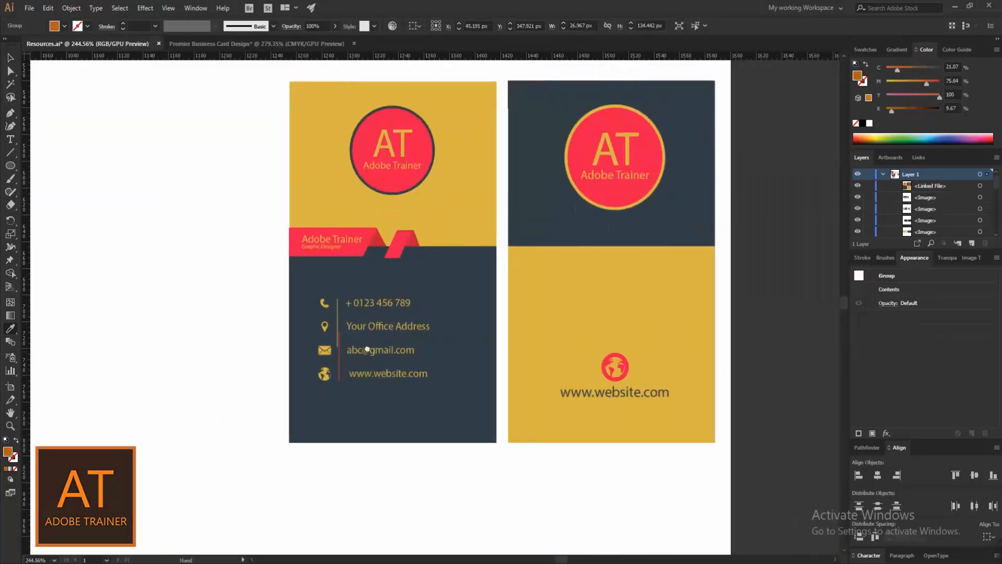
pyautogui.click(199, 45)
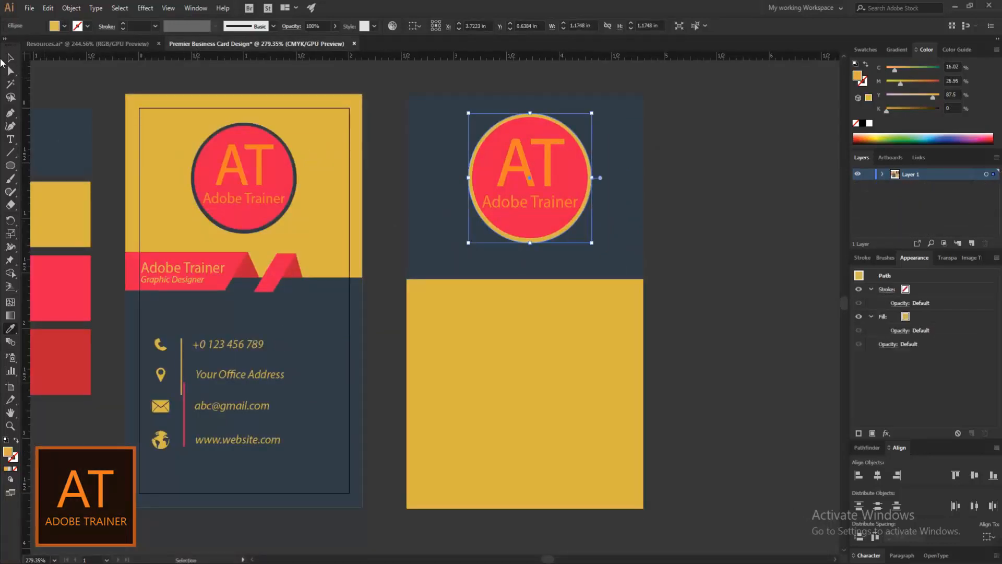
pyautogui.click(732, 241)
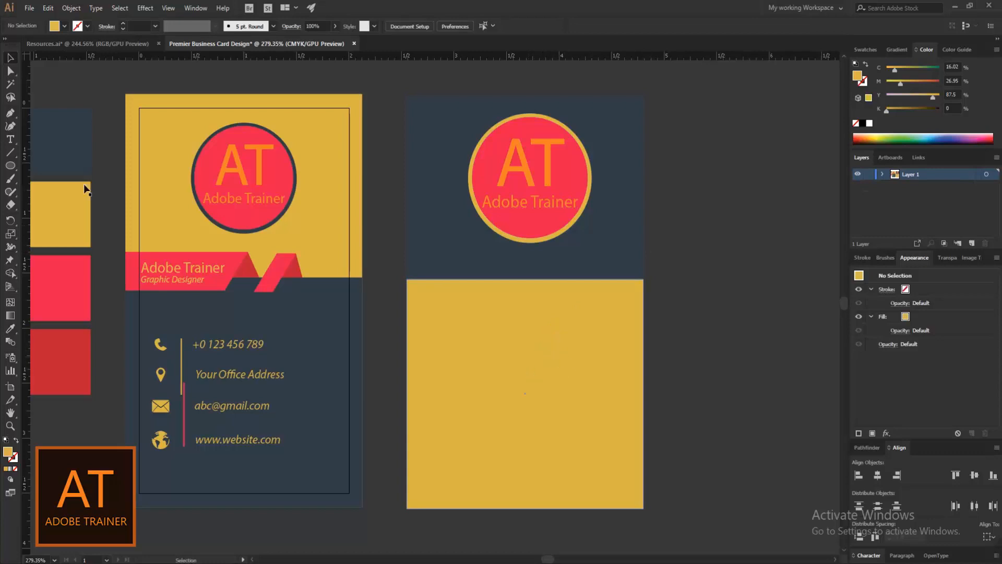
pyautogui.click(51, 44)
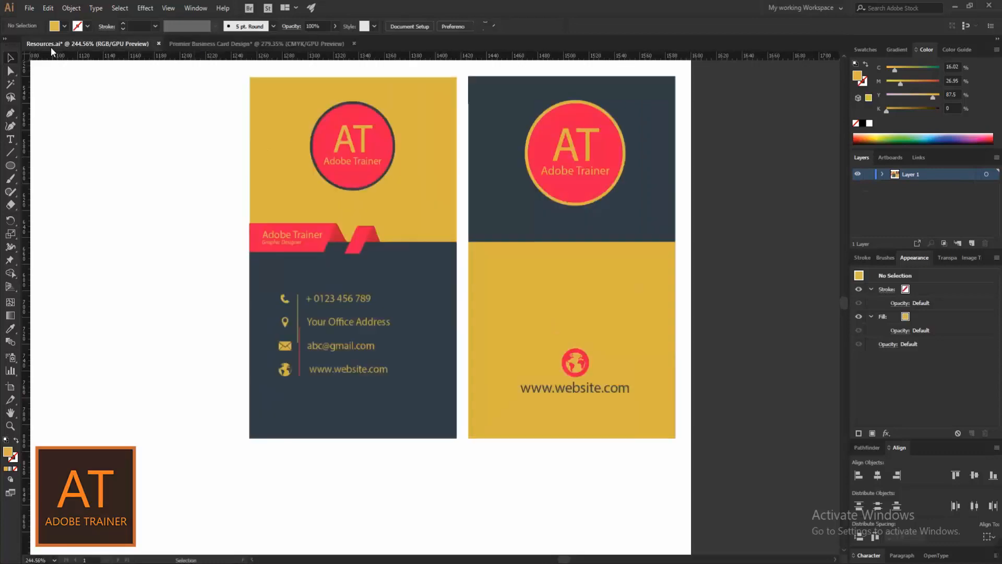
pyautogui.click(250, 44)
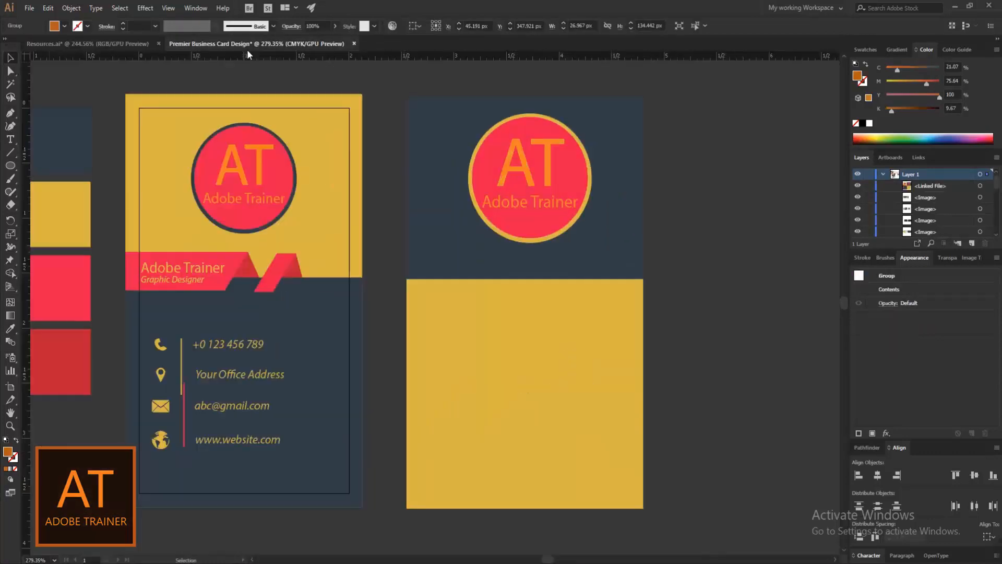
# Step: Draw a circle about 0.36 in across in the second card's lower yellow area and fill it with the logo's red
pyautogui.click(10, 165)
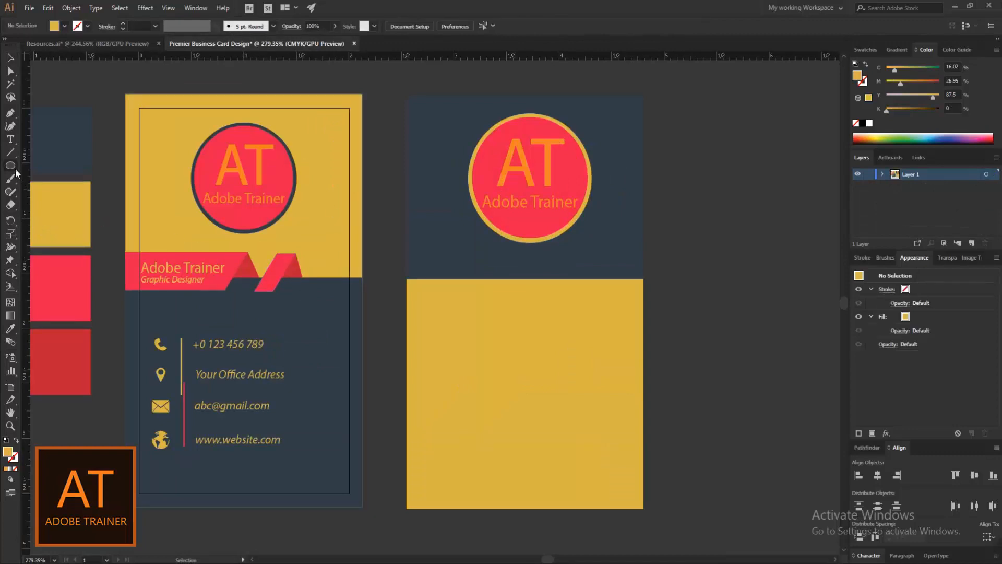
pyautogui.click(57, 193)
pyautogui.moveTo(519, 409); pyautogui.dragTo(541, 438)
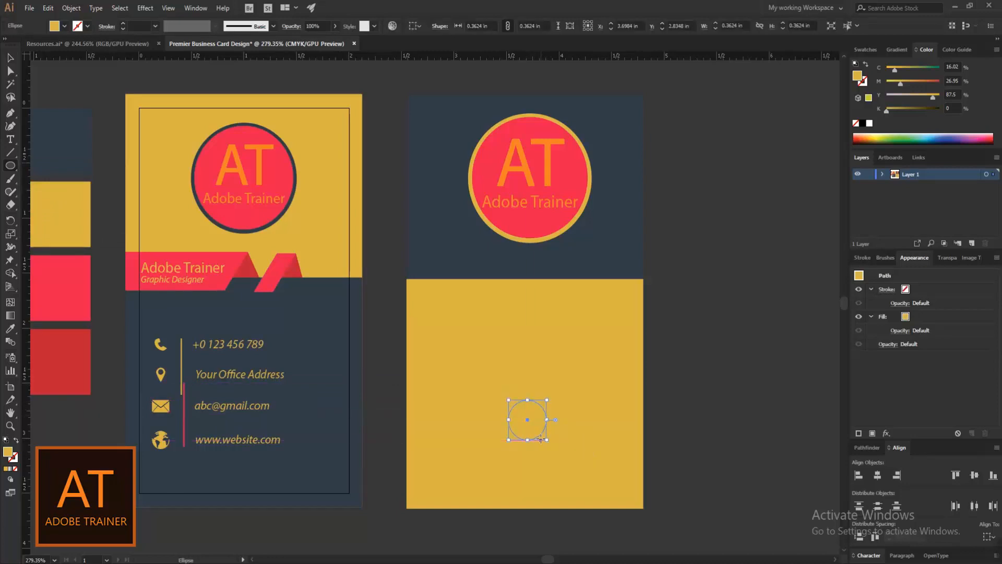
pyautogui.click(11, 329)
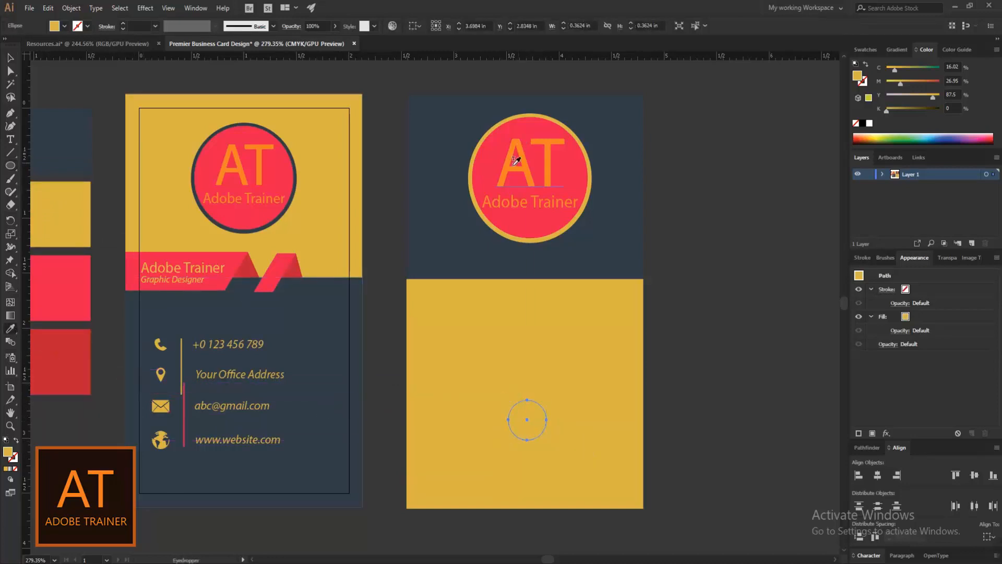
pyautogui.click(488, 168)
pyautogui.click(11, 58)
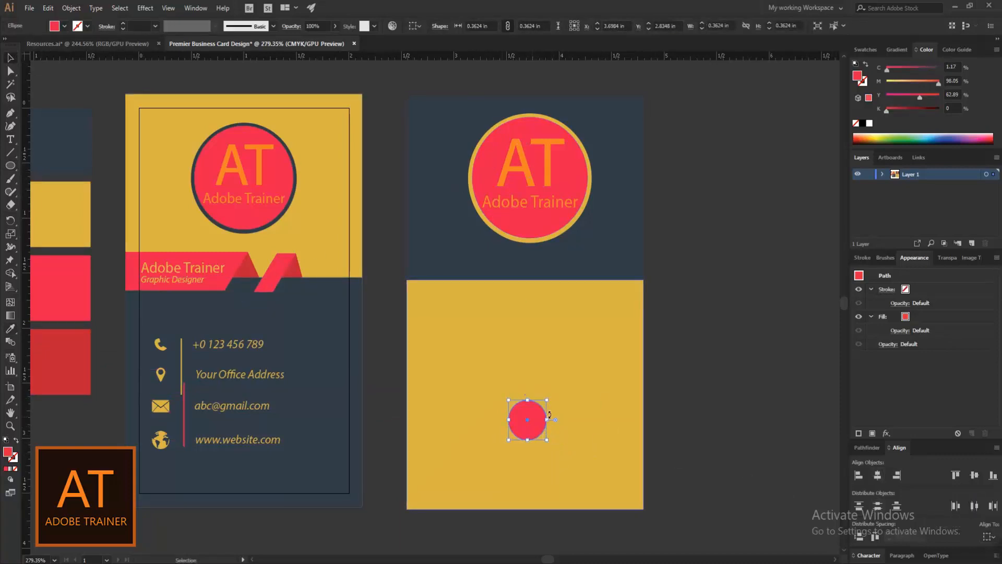
pyautogui.moveTo(542, 416); pyautogui.dragTo(544, 415)
pyautogui.click(559, 427)
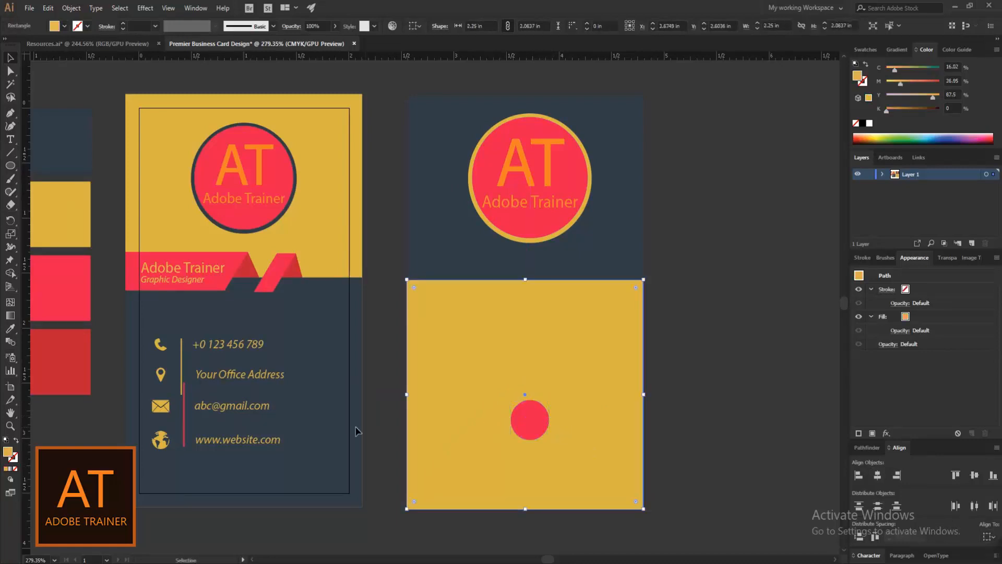
# Step: Ungroup the contact icons and place a copy of the globe icon on the red circle, reduced to about 0.27 in
pyautogui.click(160, 443)
pyautogui.rightClick(161, 443)
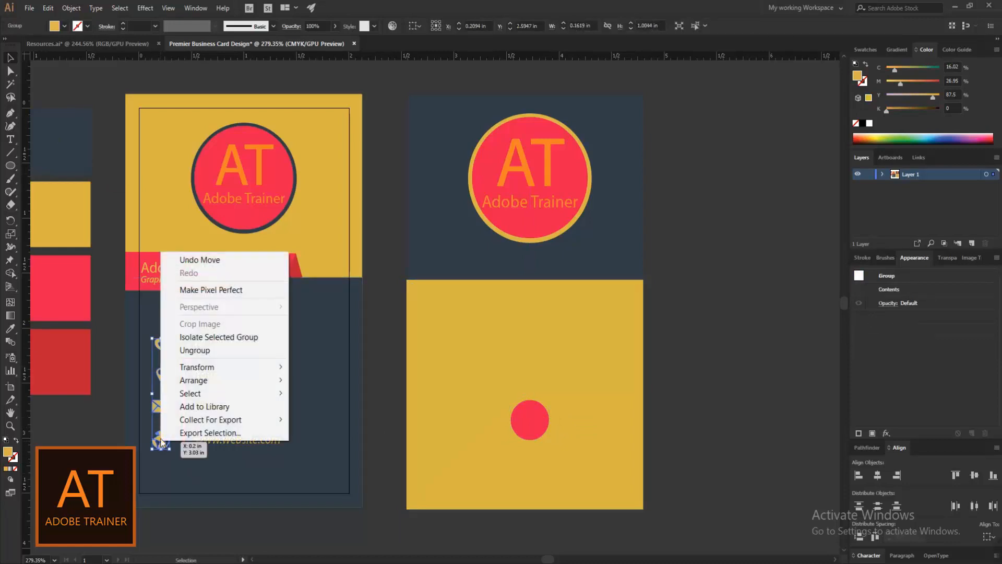
pyautogui.click(183, 348)
pyautogui.moveTo(162, 441); pyautogui.dragTo(525, 415)
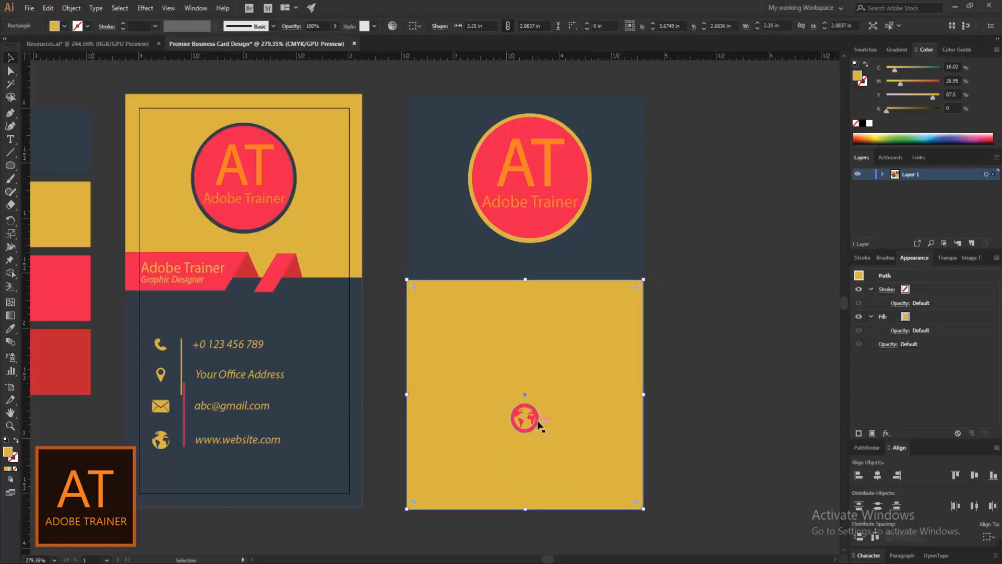
pyautogui.keyDown('shift'); pyautogui.click(536, 419); pyautogui.keyUp('shift')
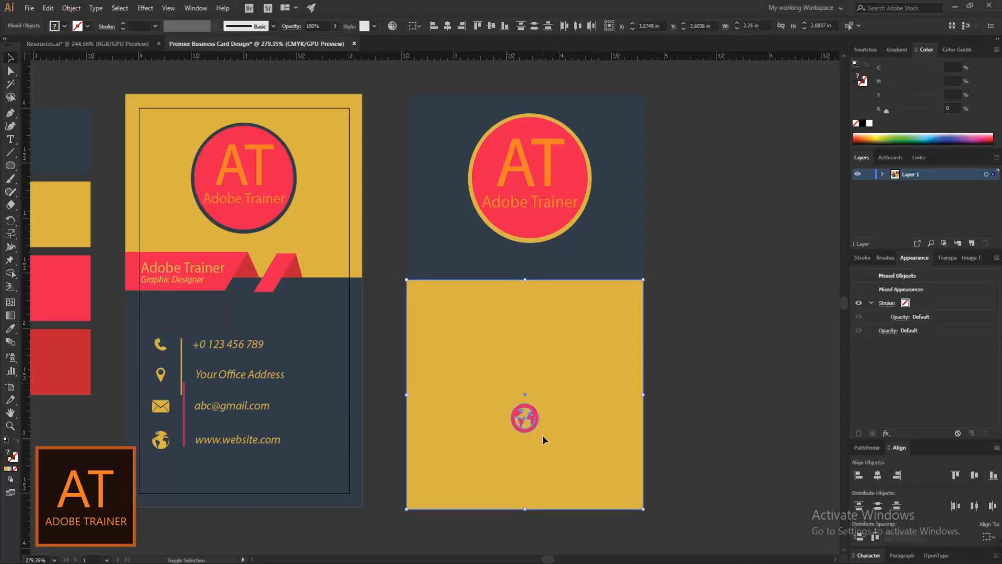
pyautogui.moveTo(527, 427); pyautogui.dragTo(532, 426)
pyautogui.hotkey('ctrl', 'z')
pyautogui.hotkey('ctrl', 'shift', 'a')
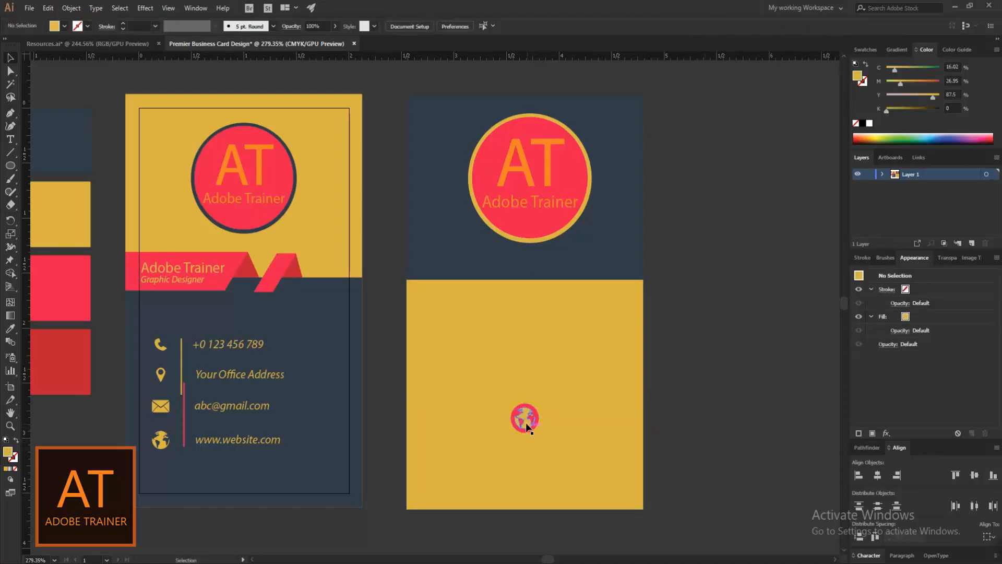
pyautogui.moveTo(532, 428)
pyautogui.mouseDown()
pyautogui.moveTo(532, 418)
pyautogui.moveTo(519, 430)
pyautogui.moveTo(524, 421)
pyautogui.mouseUp()
pyautogui.click(591, 468)
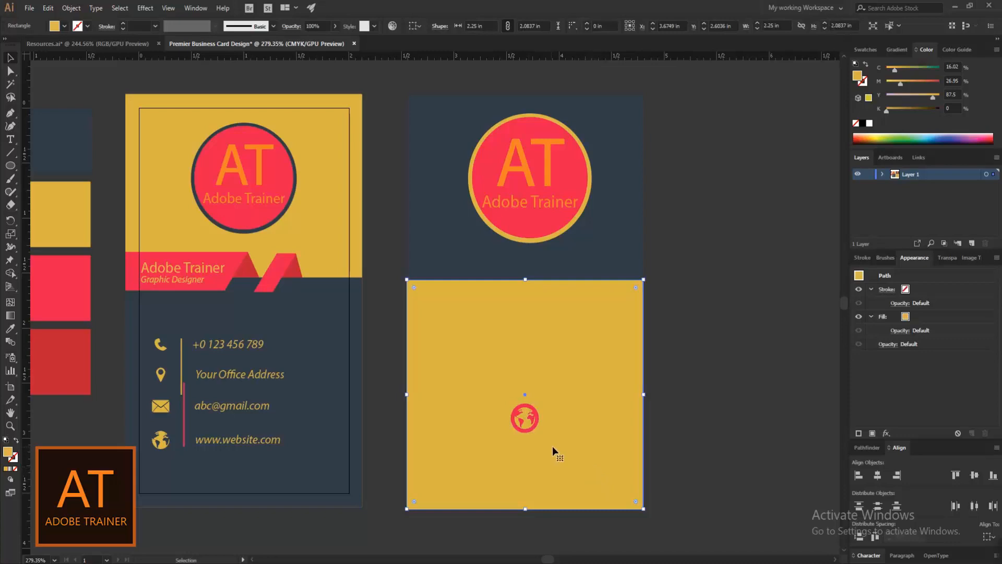
pyautogui.click(714, 394)
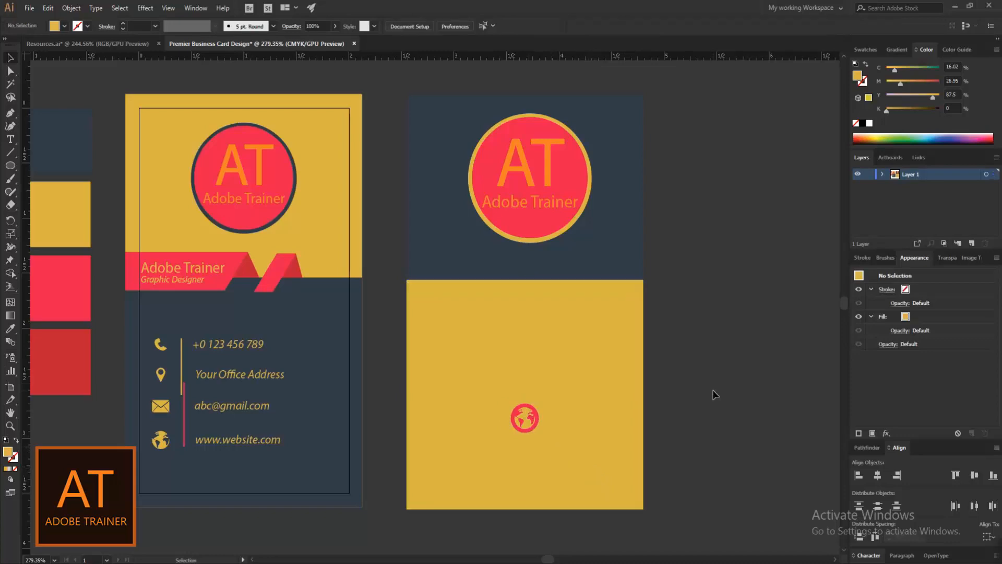
pyautogui.click(256, 441)
pyautogui.moveTo(256, 441); pyautogui.dragTo(543, 446)
pyautogui.click(645, 455)
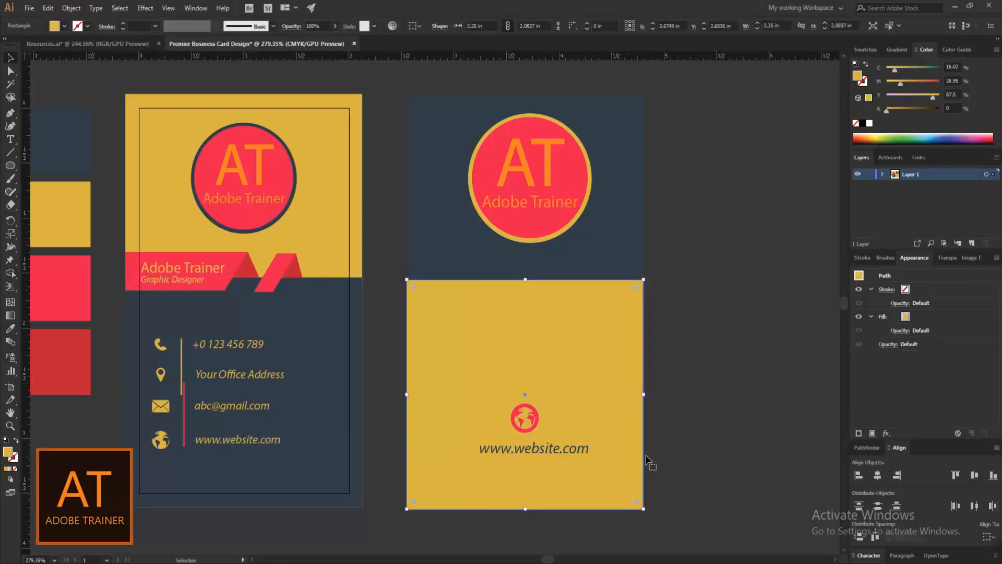
pyautogui.click(673, 423)
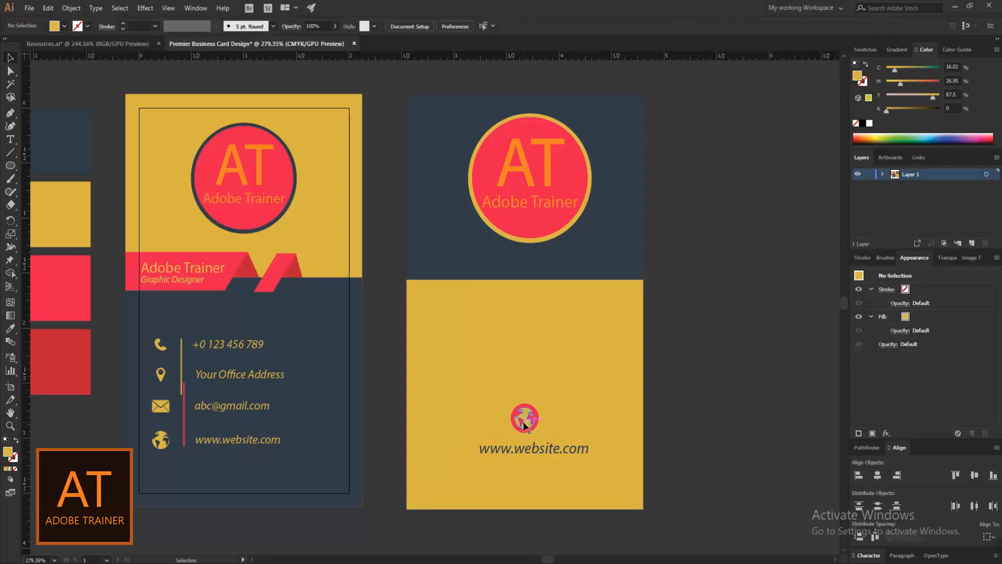
# Step: Shift the globe icon with its red circle and the website text slightly right to centre them under the logo
pyautogui.click(532, 431)
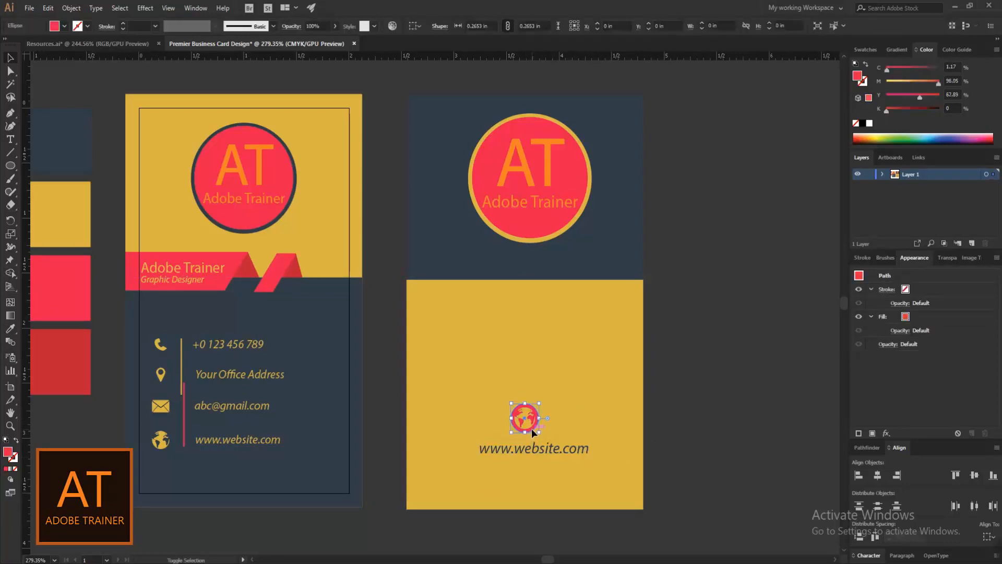
pyautogui.moveTo(528, 422); pyautogui.dragTo(549, 449)
pyautogui.click(541, 451)
pyautogui.click(573, 427)
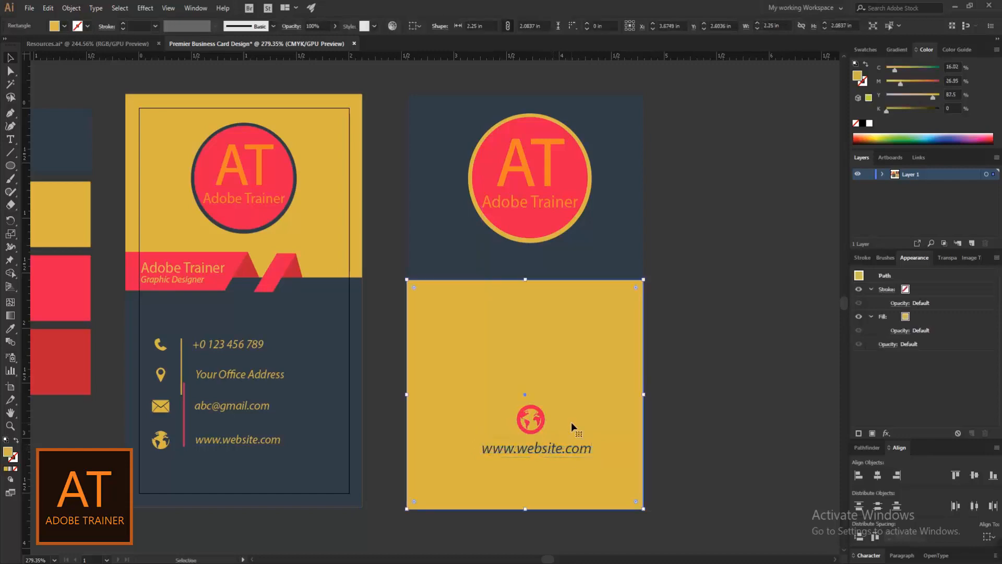
pyautogui.click(704, 356)
pyautogui.scroll(-2, 692, 377)
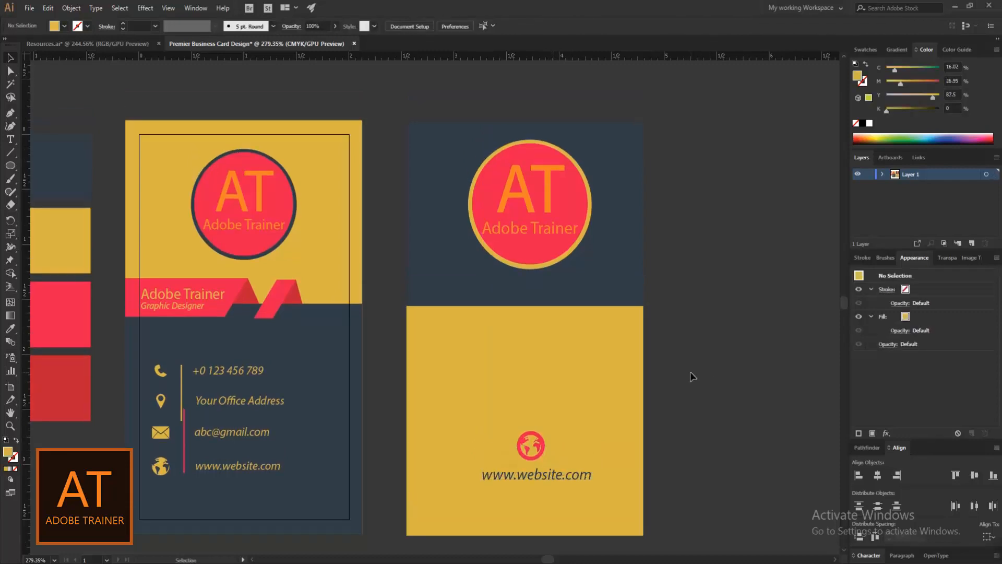
pyautogui.press('z')
pyautogui.moveTo(554, 352); pyautogui.dragTo(545, 328)
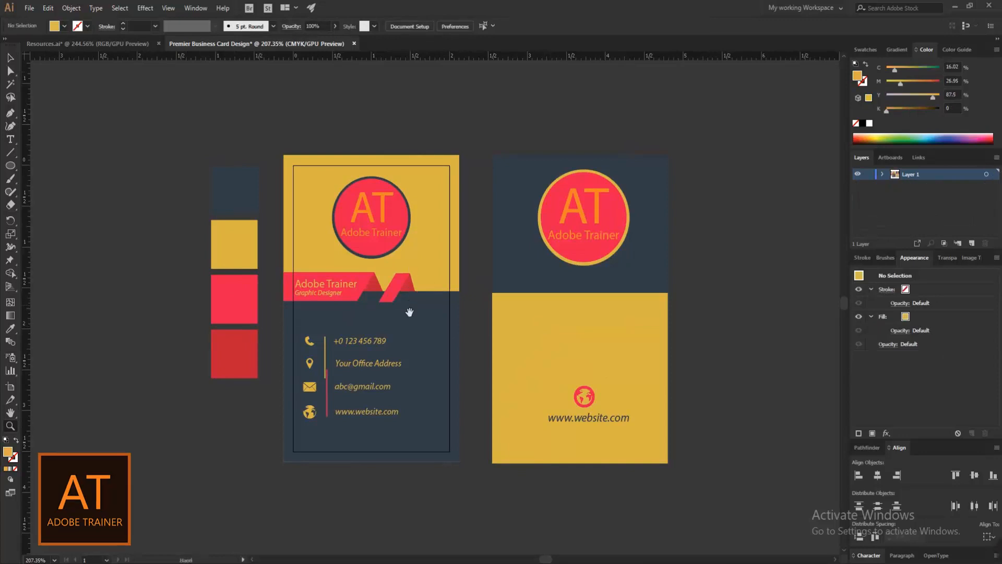
pyautogui.moveTo(410, 317); pyautogui.dragTo(409, 293)
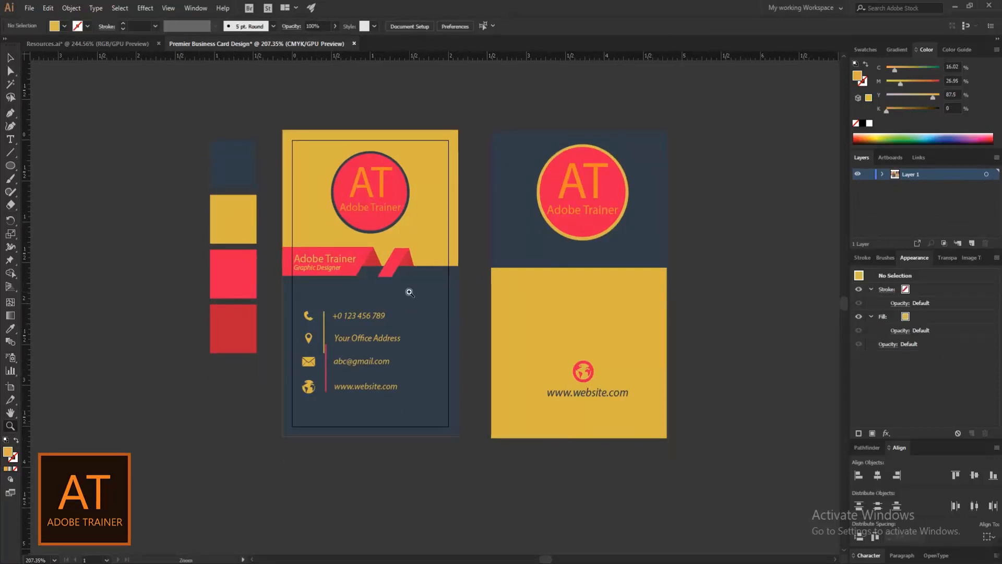